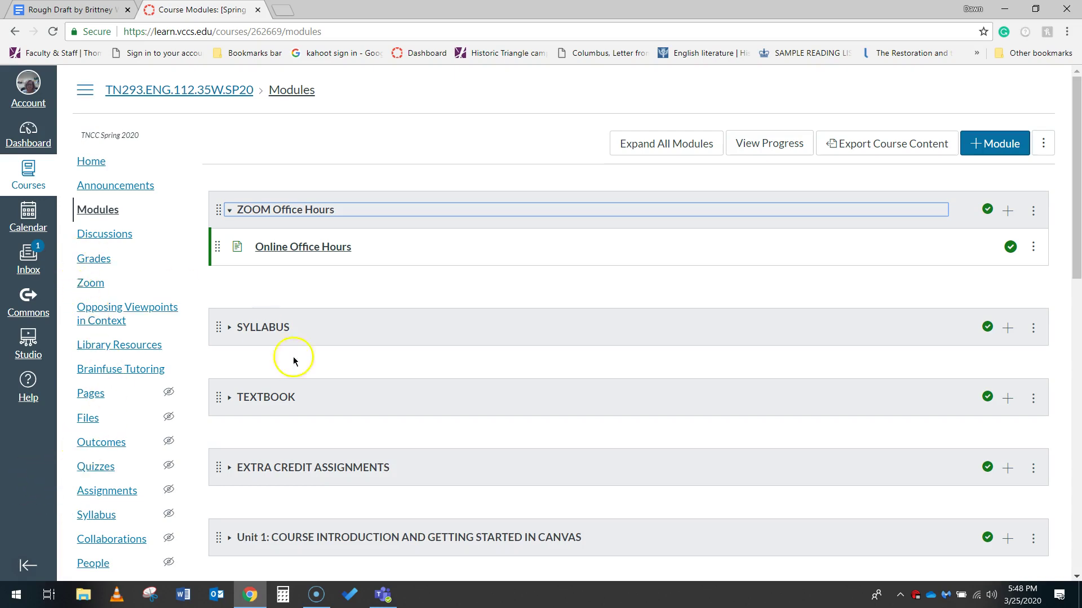
# - Add a new indented assignment named "Draft of Essay #5" to the Unit 2: INTRODUCTION TO RHETORIC module
pyautogui.scroll(-4, 476, 454)
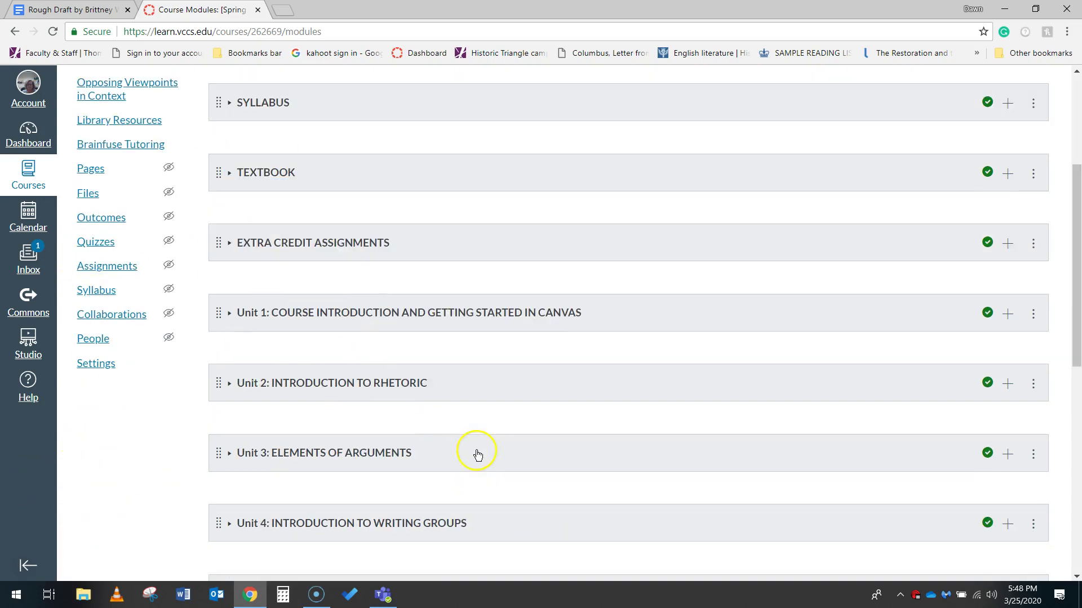
pyautogui.click(228, 385)
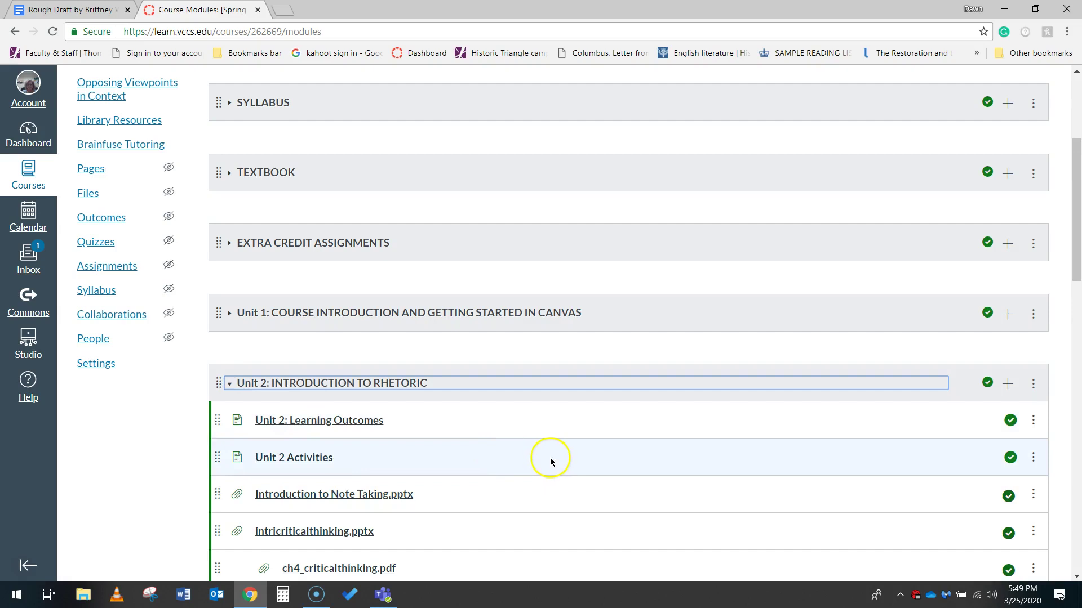
pyautogui.click(1007, 383)
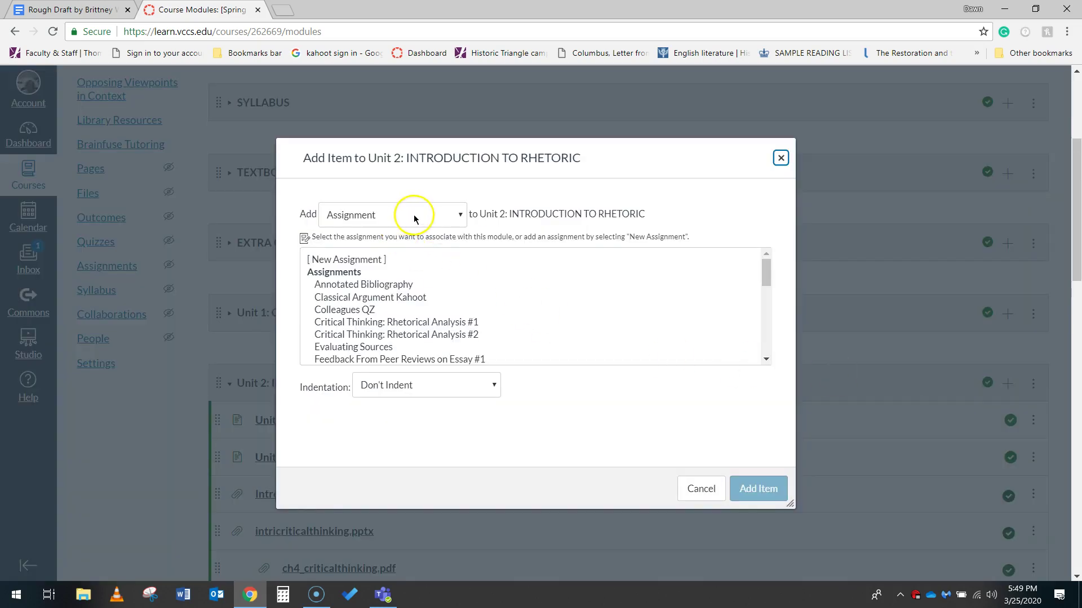
pyautogui.click(349, 259)
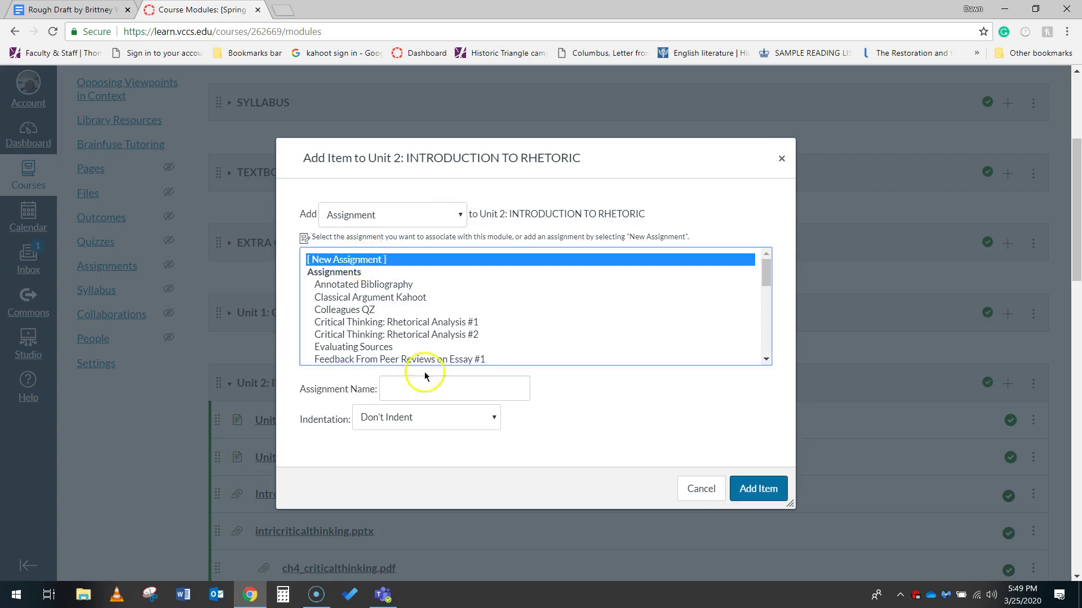
pyautogui.click(433, 389)
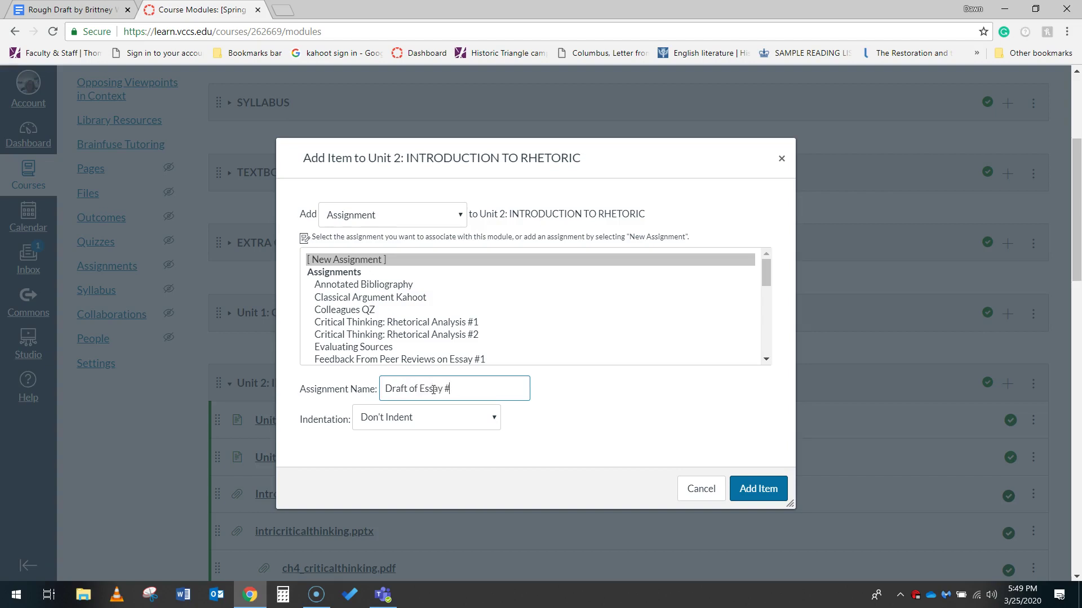
pyautogui.click(493, 417)
pyautogui.click(476, 473)
pyautogui.click(740, 492)
pyautogui.click(740, 493)
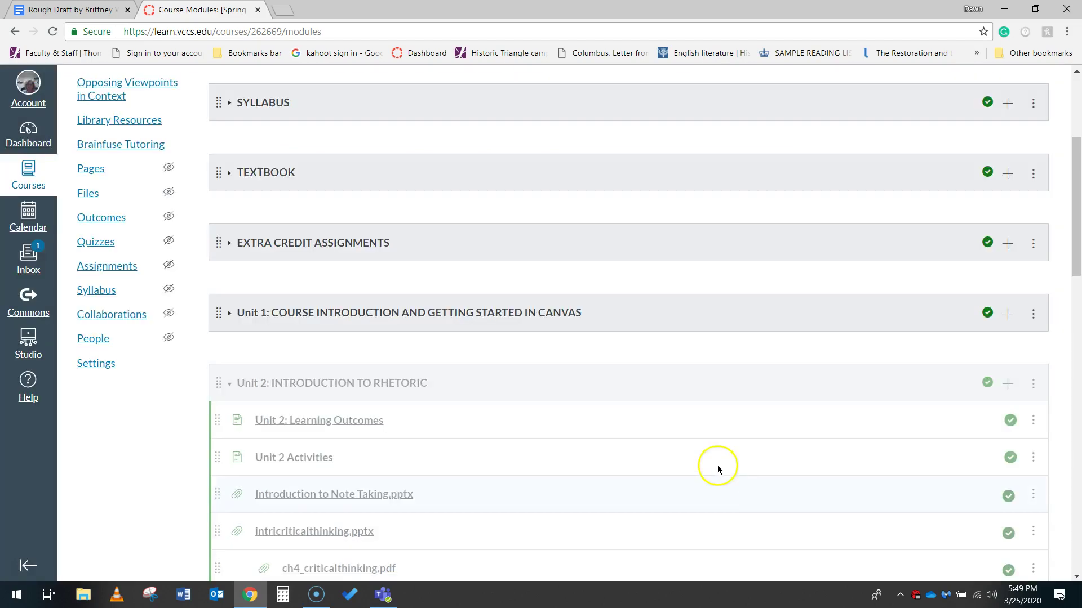
# - Open the Draft of Essay #5 assignment for editing and enter the description "Submit your draft of essay #5 here for my feedback."
pyautogui.scroll(-4, 715, 465)
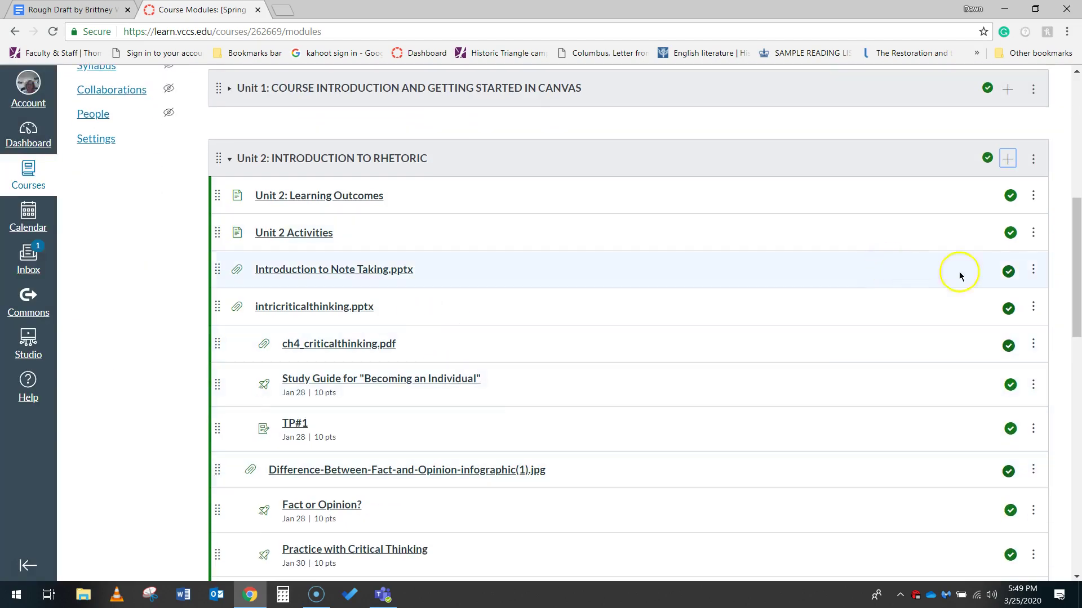
pyautogui.moveTo(1073, 262); pyautogui.dragTo(1065, 290)
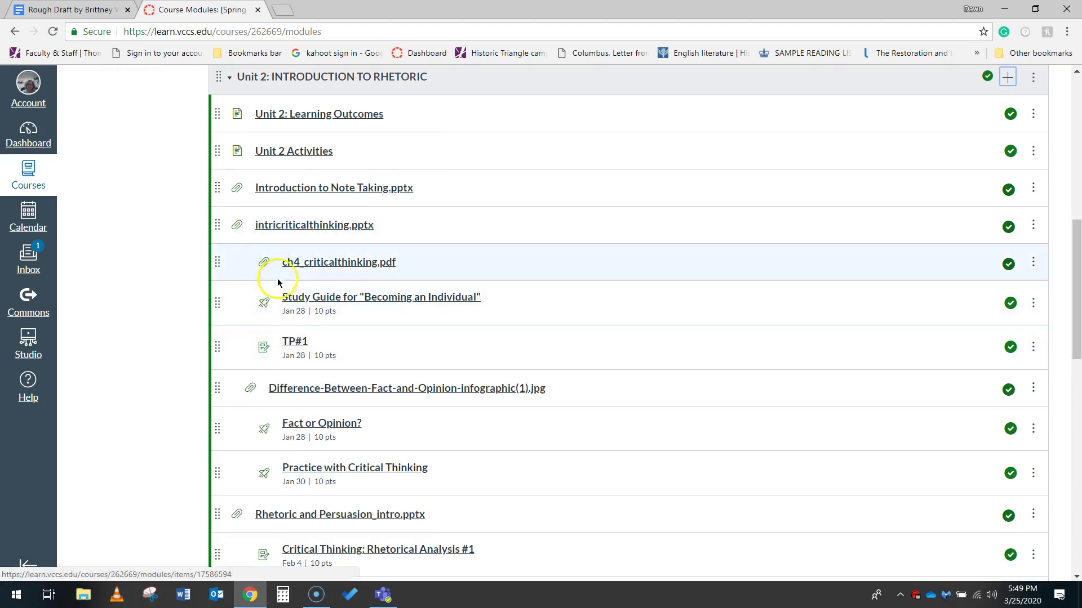
pyautogui.moveTo(1074, 304); pyautogui.dragTo(1077, 341)
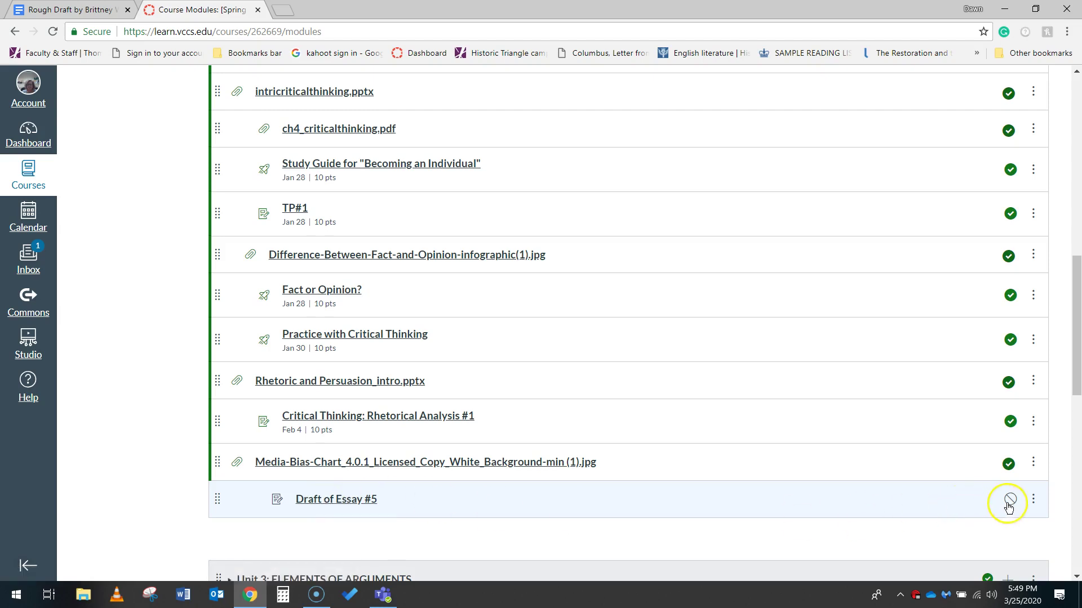
pyautogui.click(346, 499)
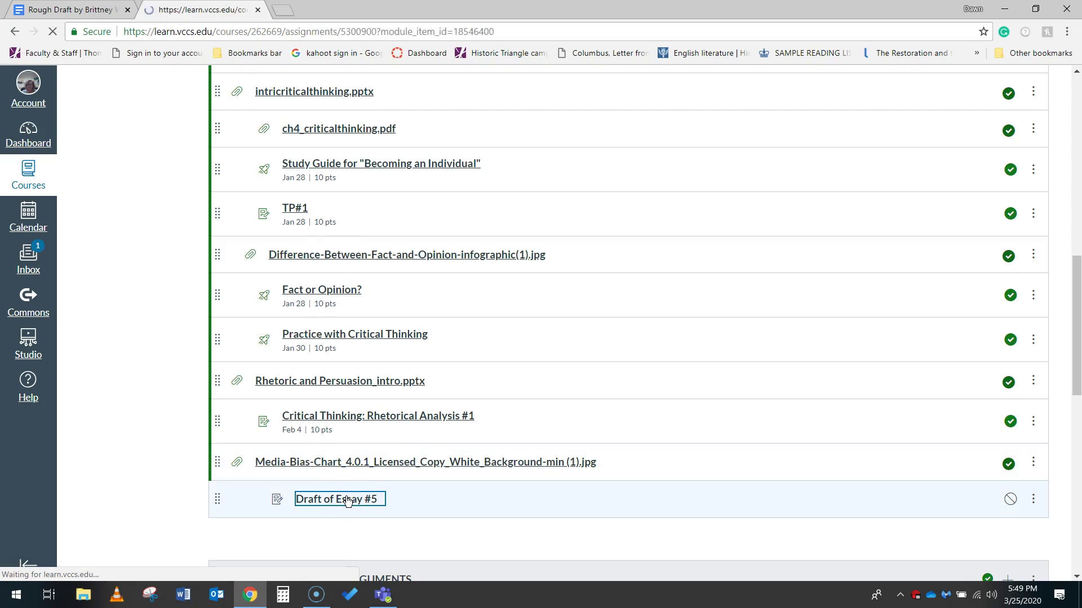
pyautogui.click(797, 147)
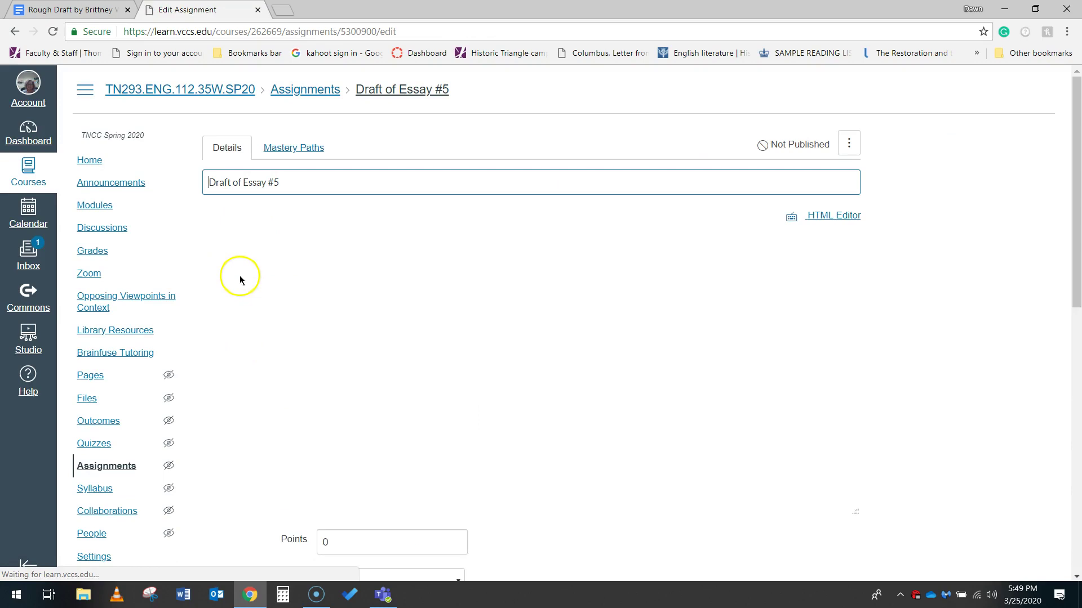
pyautogui.click(237, 283)
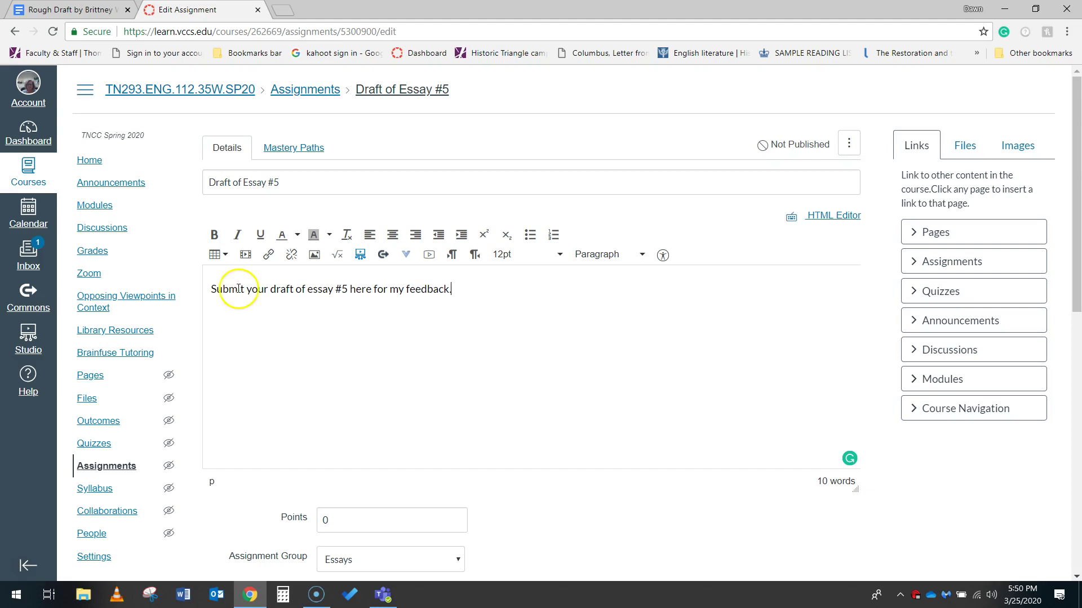
# - Set the assignment's points to 10 and its assignment group to Assignments
pyautogui.scroll(-4, 237, 283)
pyautogui.click(348, 297)
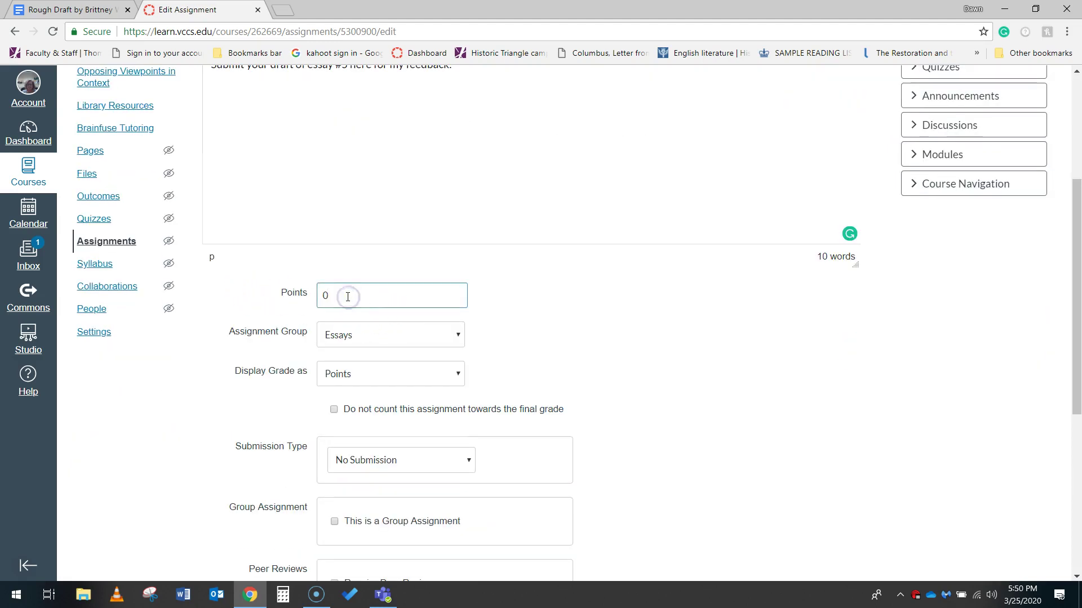
pyautogui.write('10')
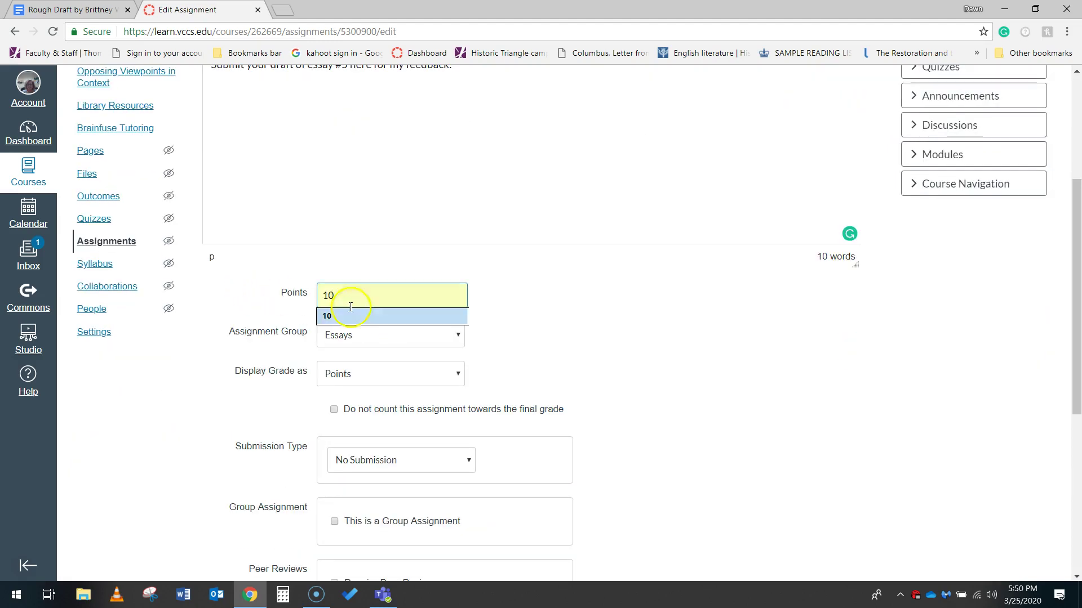
pyautogui.click(458, 338)
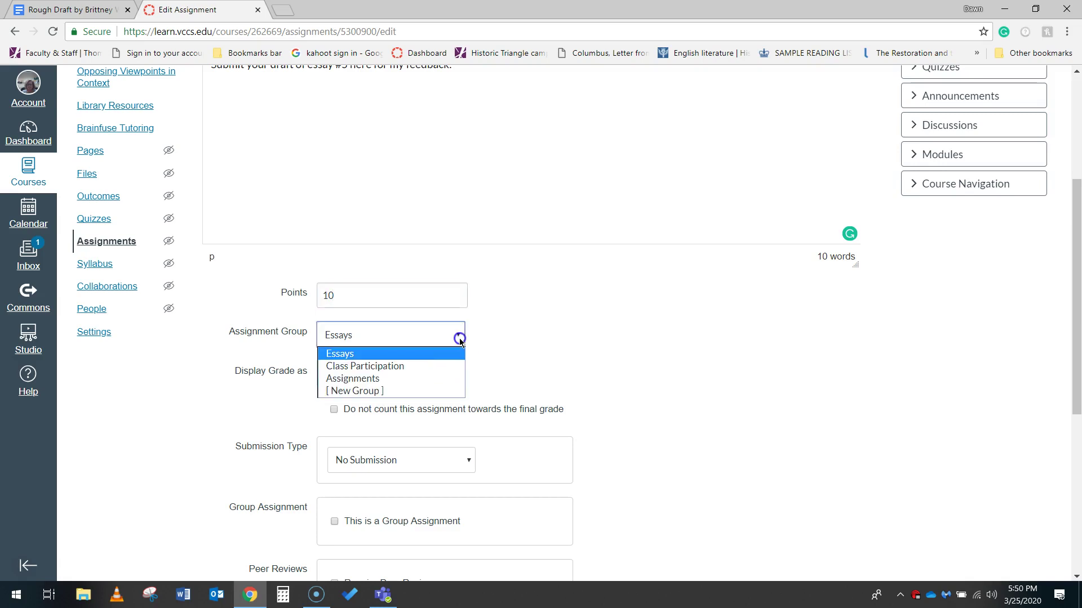
pyautogui.click(459, 338)
pyautogui.click(458, 338)
pyautogui.click(444, 382)
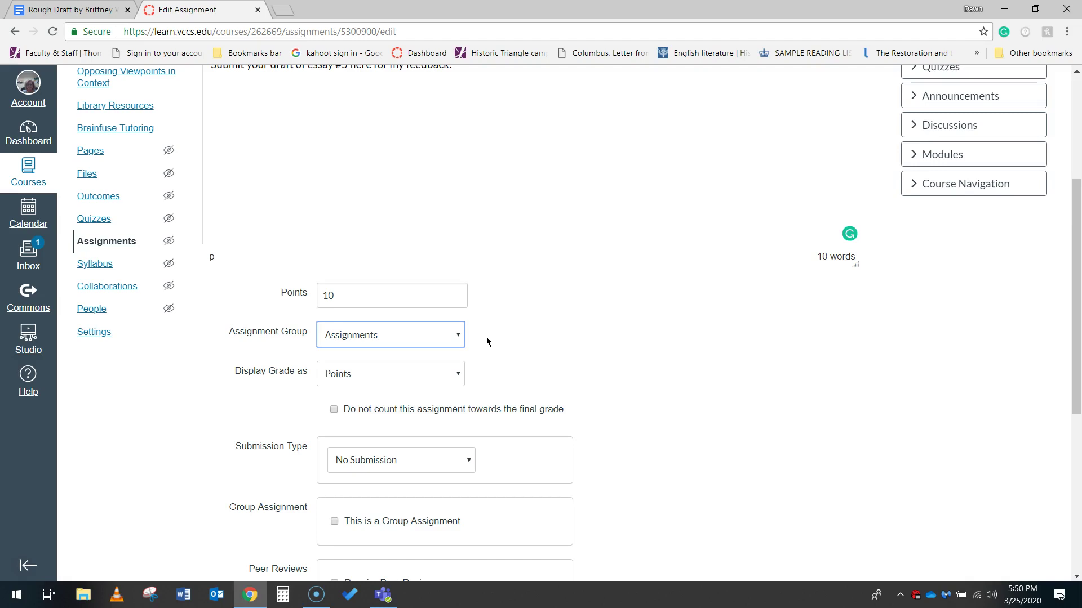
# - Set the submission type to Online and allow File Uploads as the entry option
pyautogui.scroll(-4, 486, 337)
pyautogui.click(469, 236)
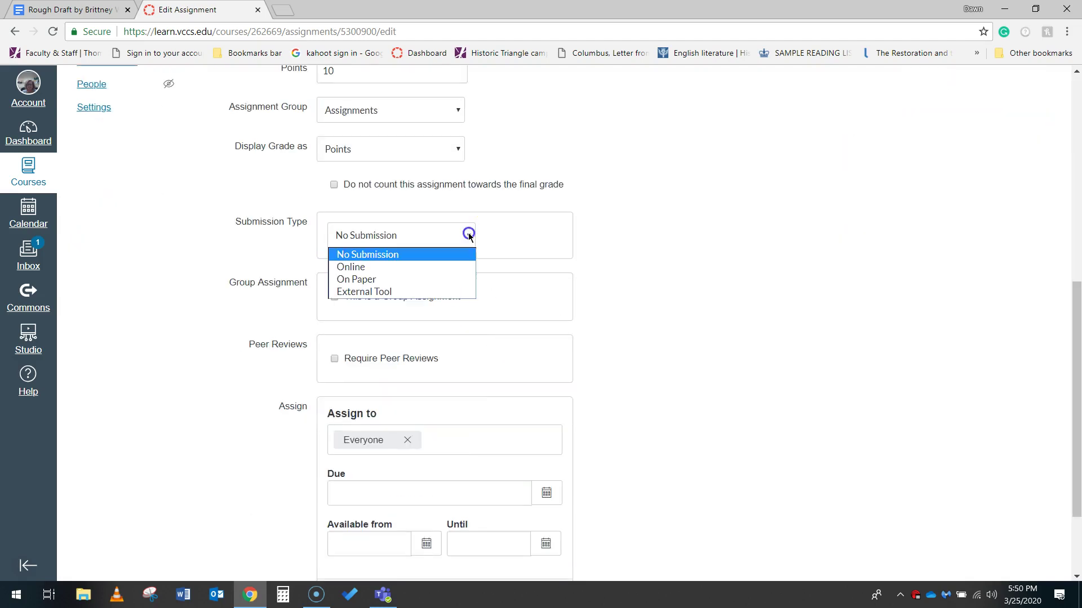
pyautogui.click(446, 268)
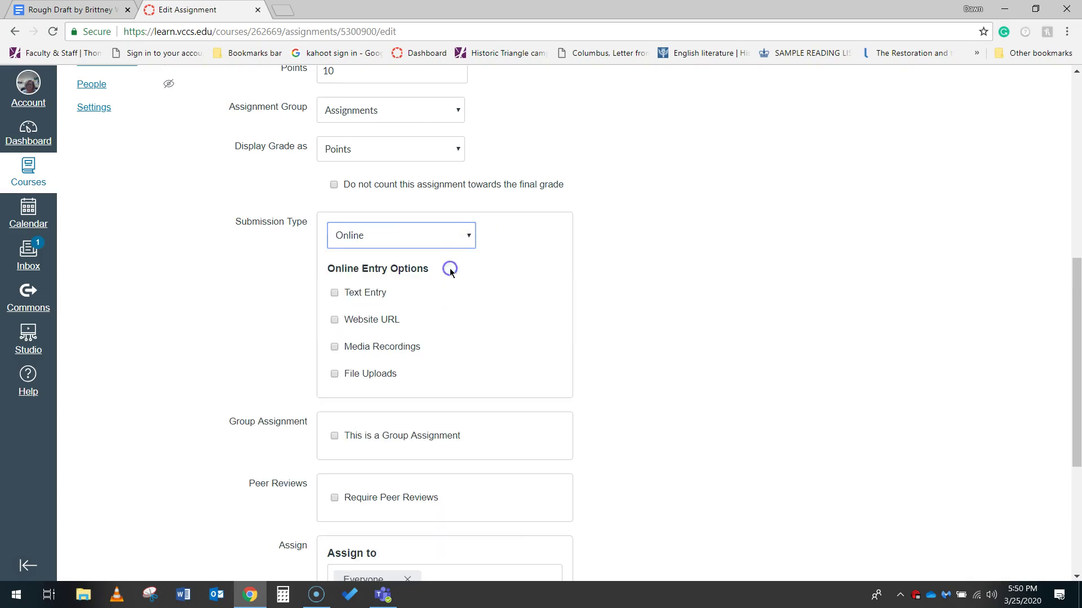
pyautogui.click(335, 375)
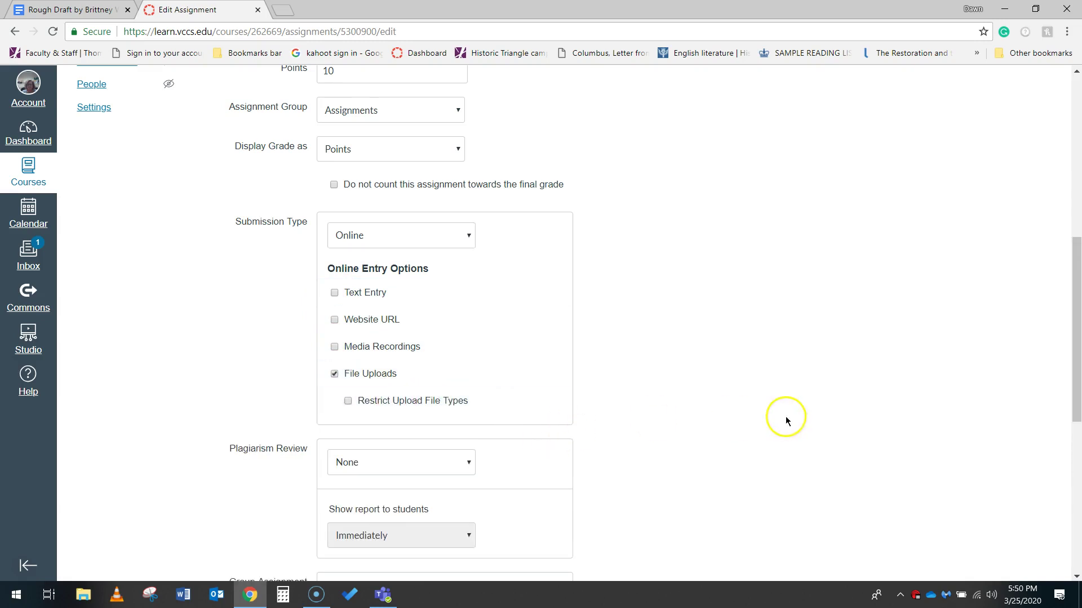
# - Set the plagiarism review to Turnitin and look through its grammar checking settings
pyautogui.moveTo(1073, 321); pyautogui.dragTo(1062, 430)
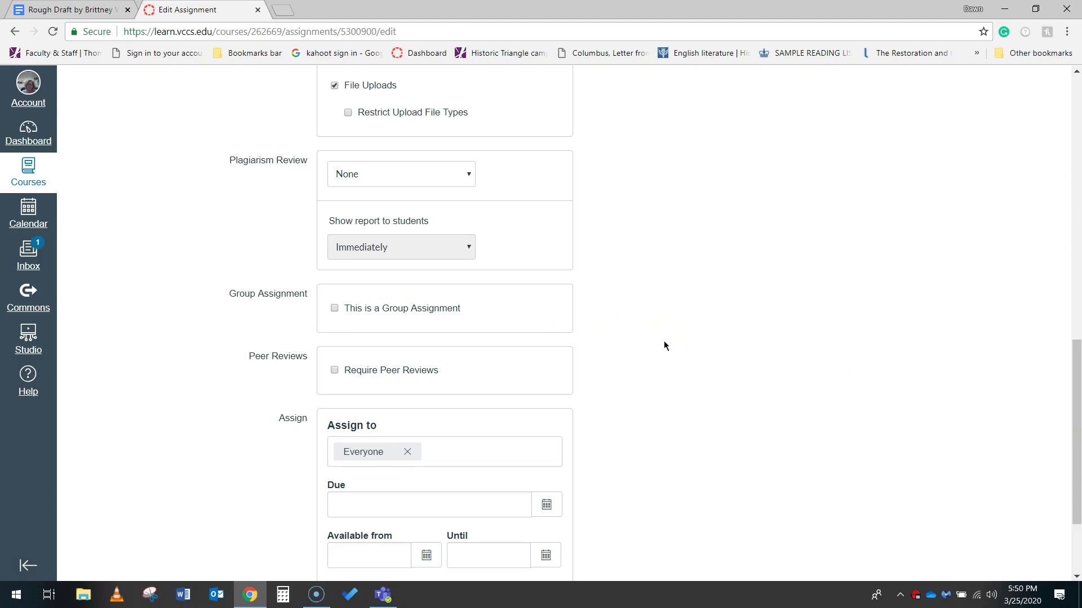
pyautogui.click(467, 175)
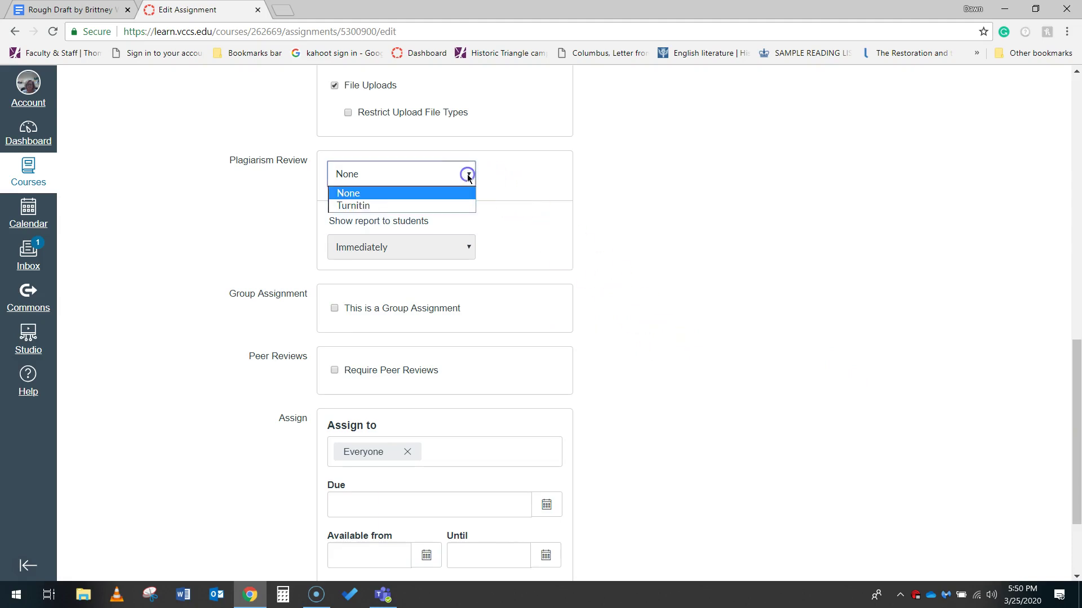
pyautogui.click(454, 207)
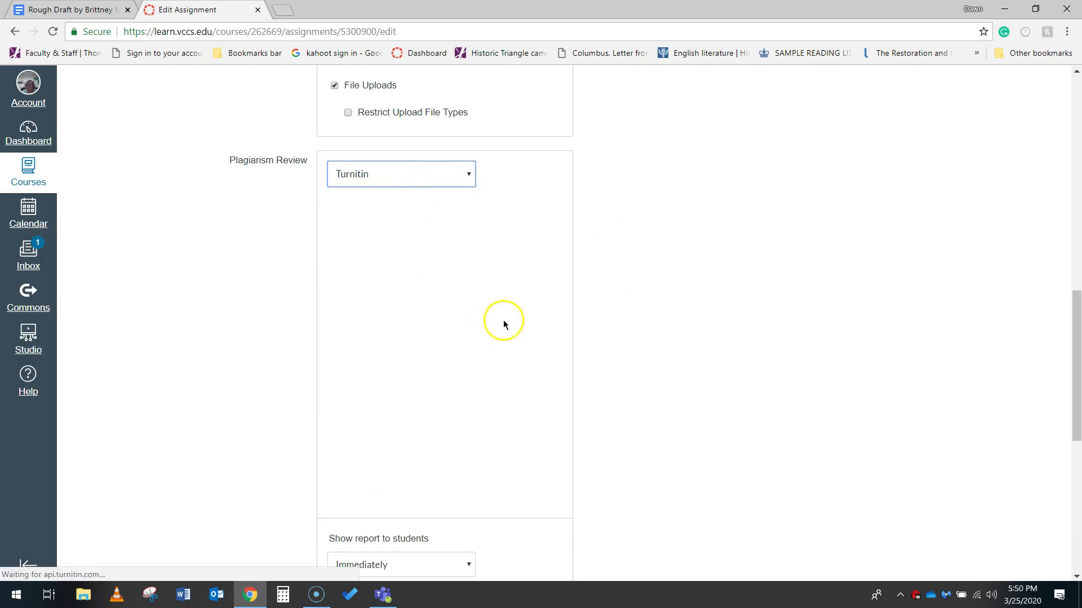
pyautogui.moveTo(568, 327); pyautogui.dragTo(594, 449)
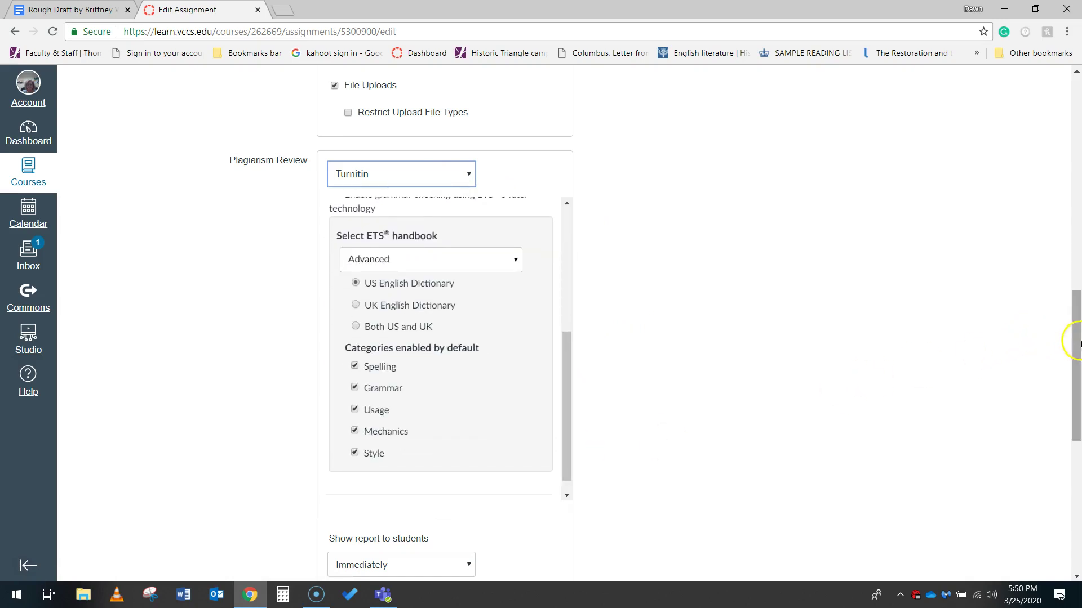
# - Set the due date to March 30, 2020 at 9:00 am and save the assignment without publishing it
pyautogui.moveTo(1076, 342); pyautogui.dragTo(1076, 473)
pyautogui.click(547, 379)
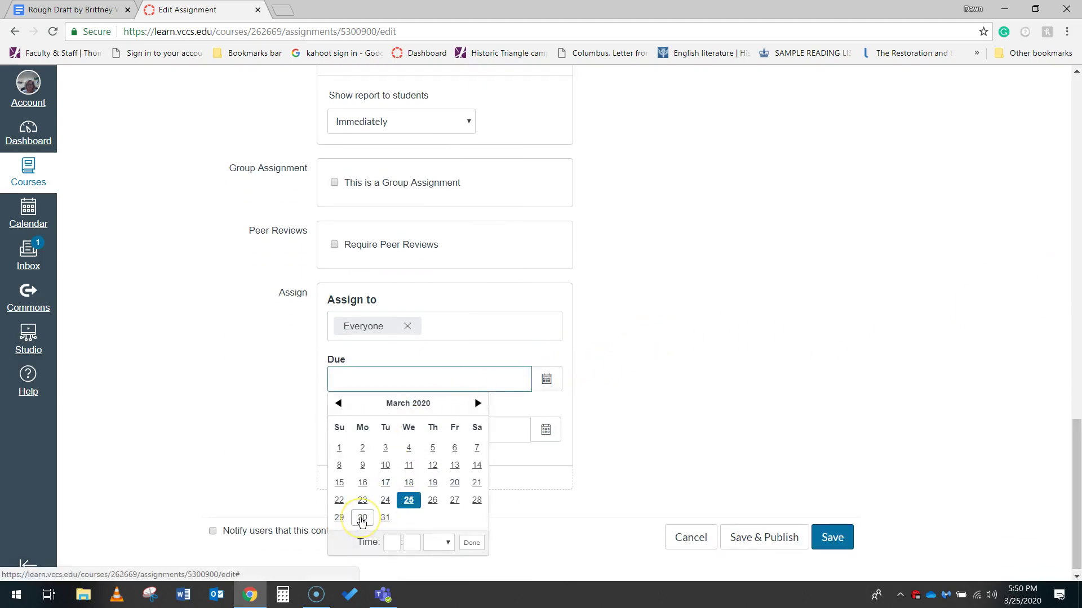
pyautogui.click(361, 518)
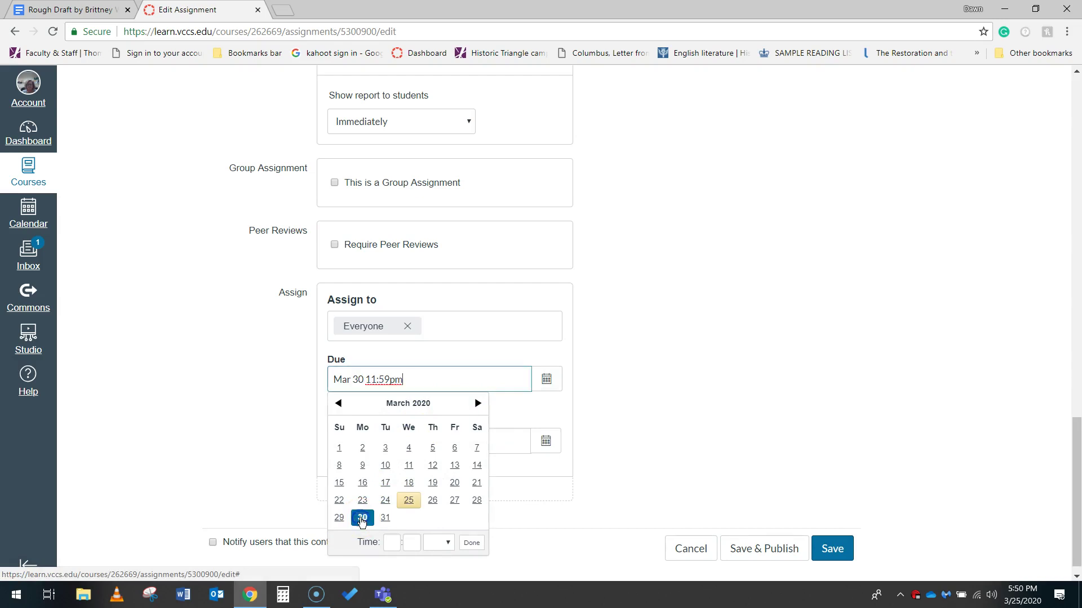
pyautogui.click(389, 540)
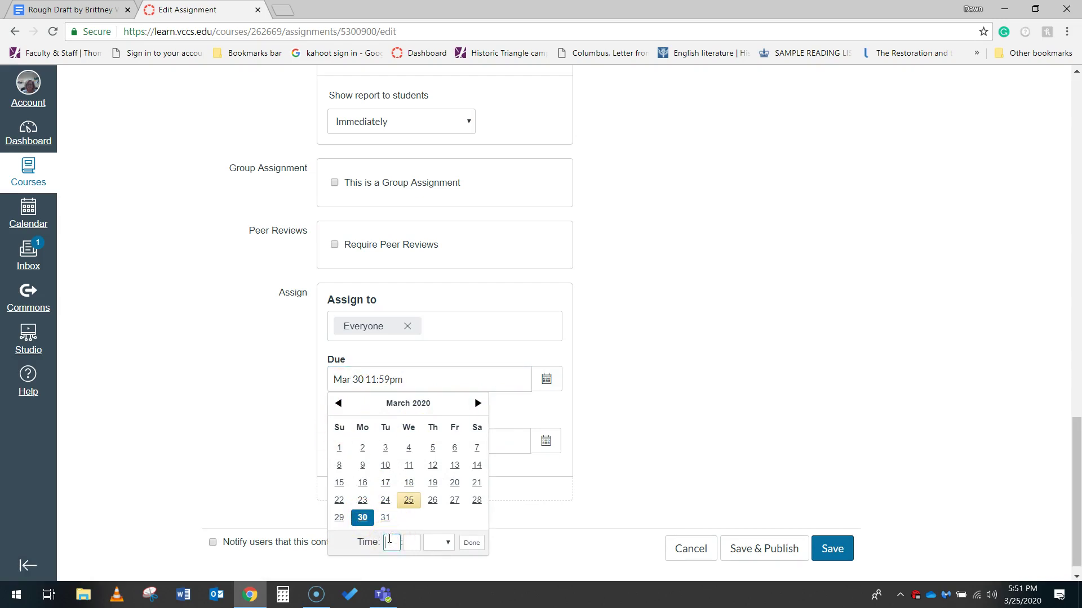
pyautogui.click(413, 544)
pyautogui.write('00')
pyautogui.click(446, 543)
pyautogui.click(441, 517)
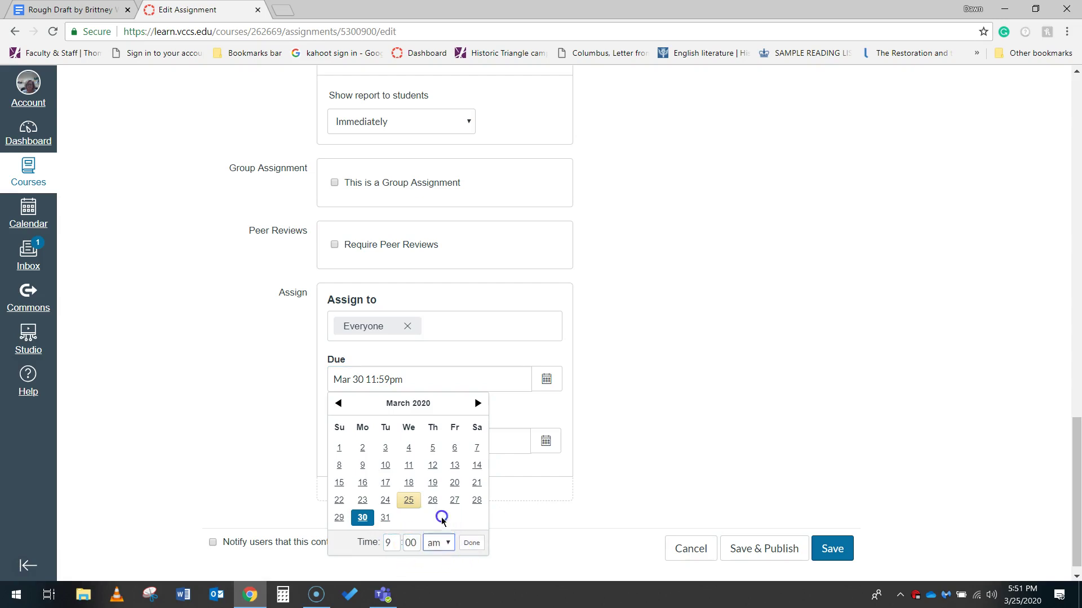
pyautogui.click(464, 543)
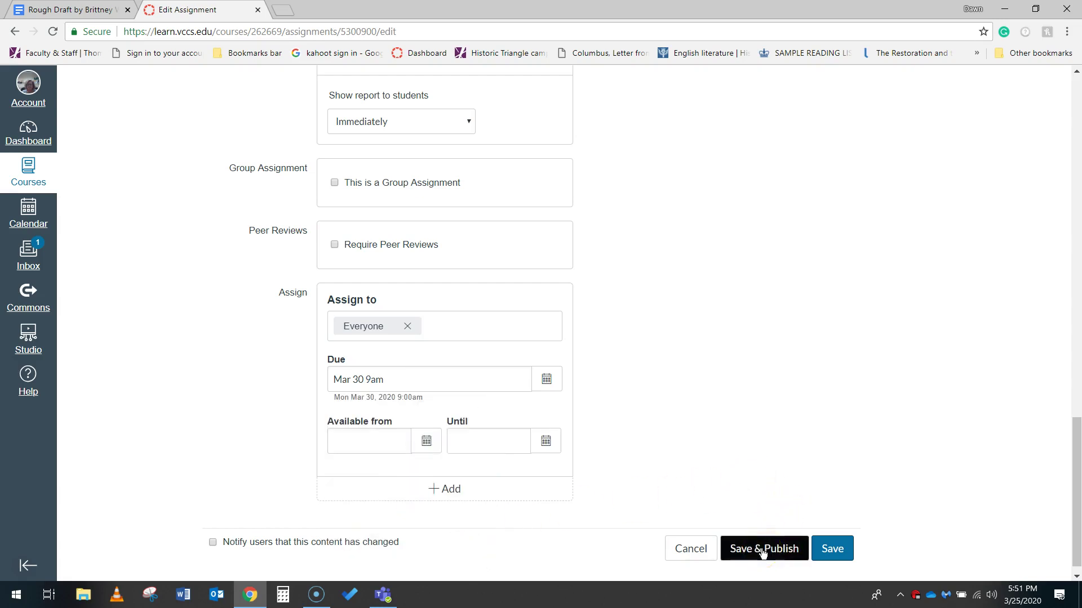
pyautogui.click(827, 549)
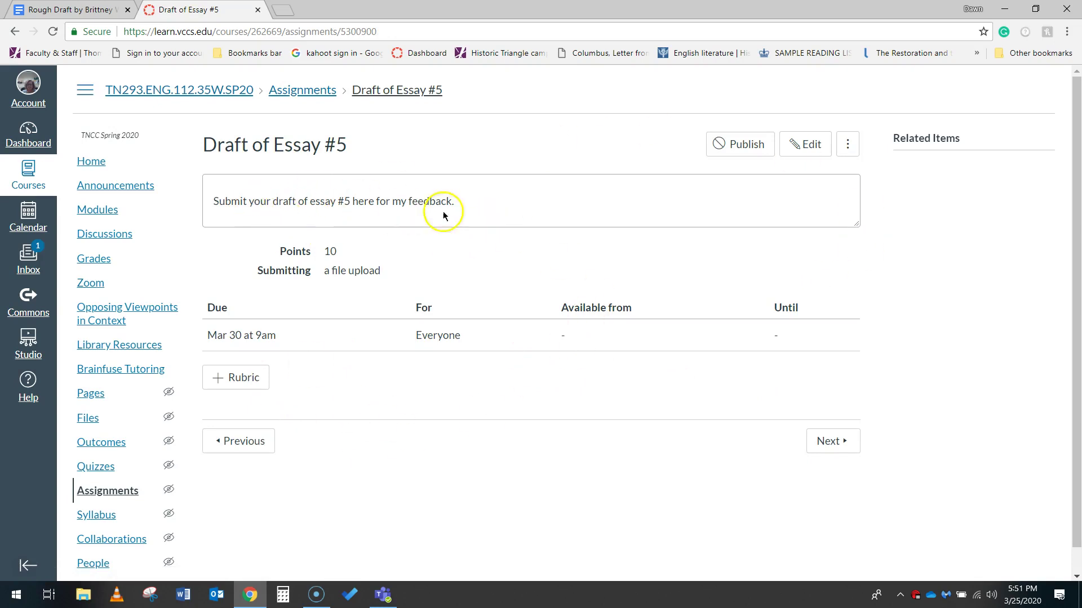
# - Start adding a rubric to the assignment and list the existing rubrics of the TN293.ENG.112.35W.SP20 course
pyautogui.click(250, 380)
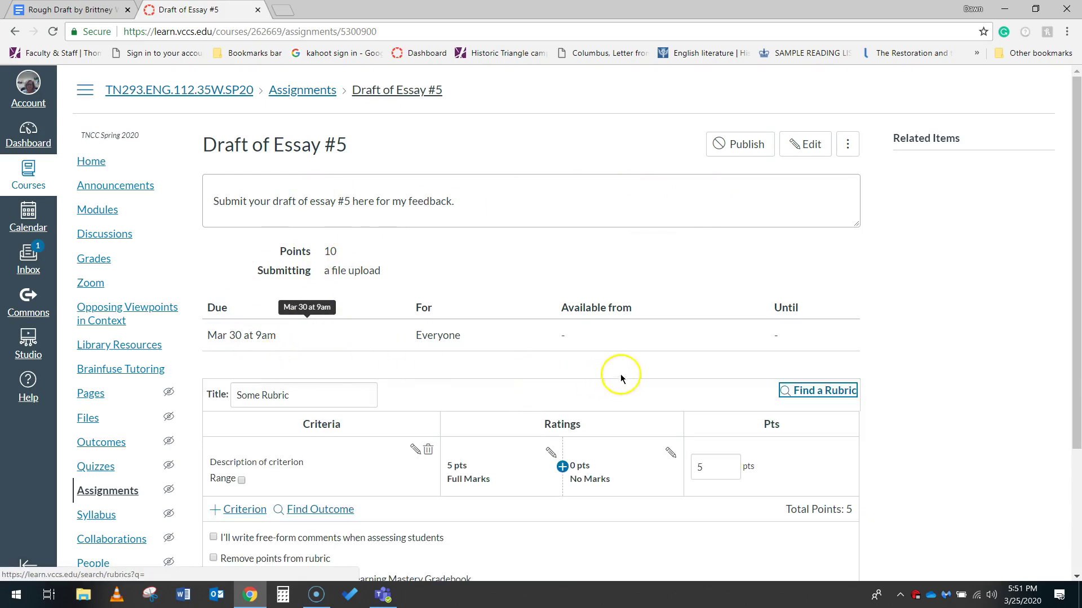
pyautogui.scroll(-3, 811, 389)
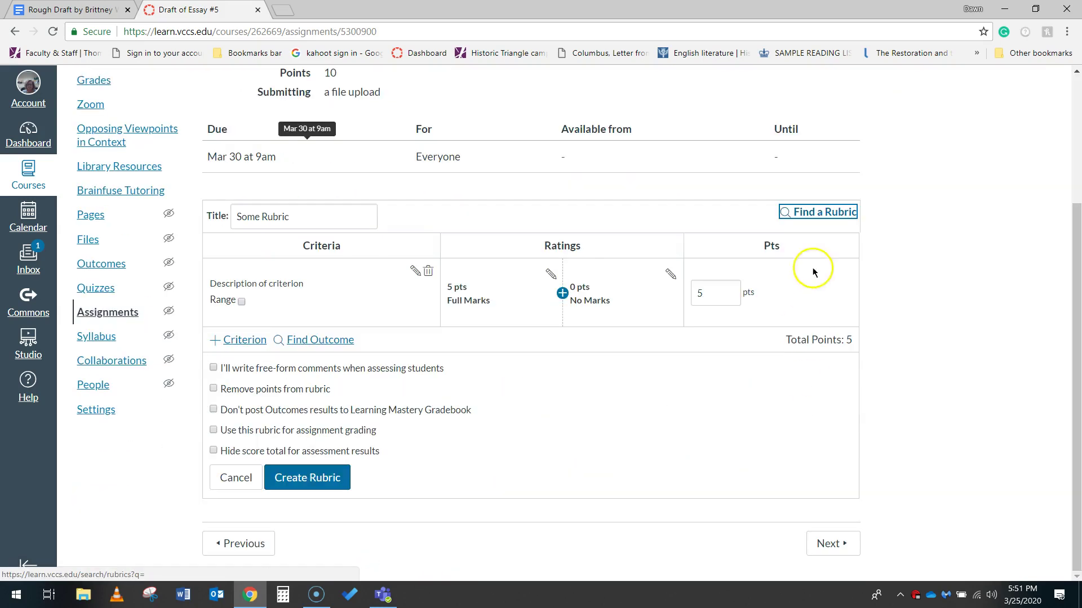
pyautogui.click(794, 218)
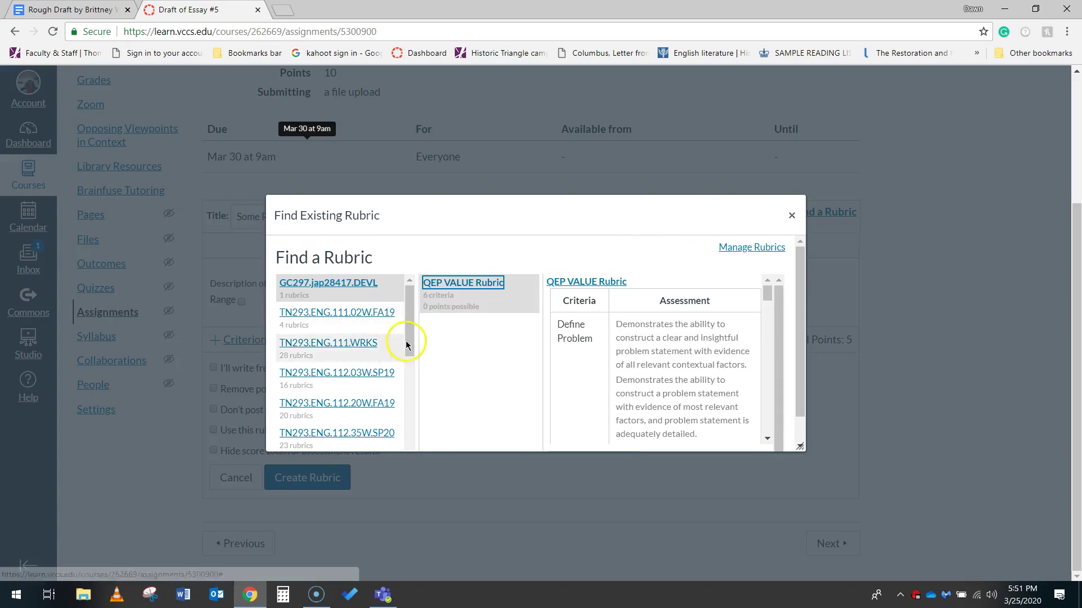
pyautogui.click(357, 435)
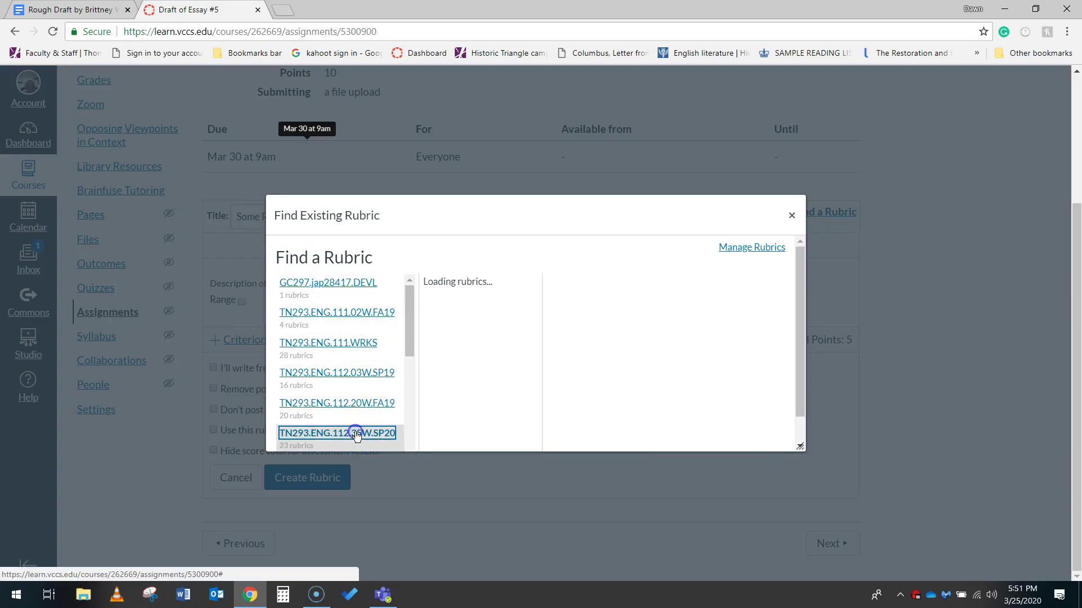
# - Attach the existing ENG 112 Basic Essay rubric to the assignment and look over its criteria
pyautogui.click(472, 383)
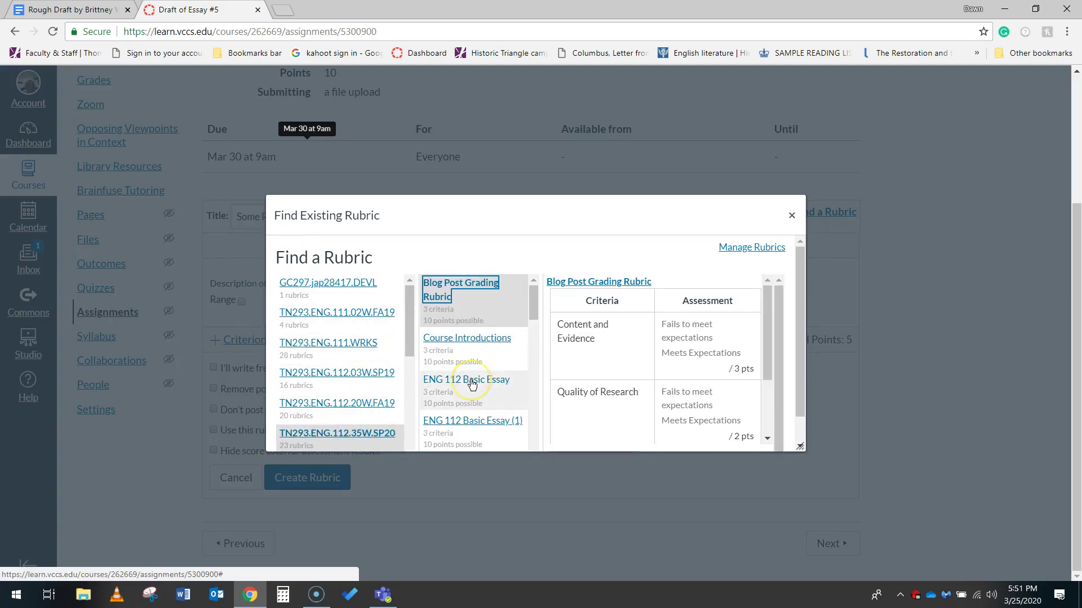
pyautogui.click(472, 383)
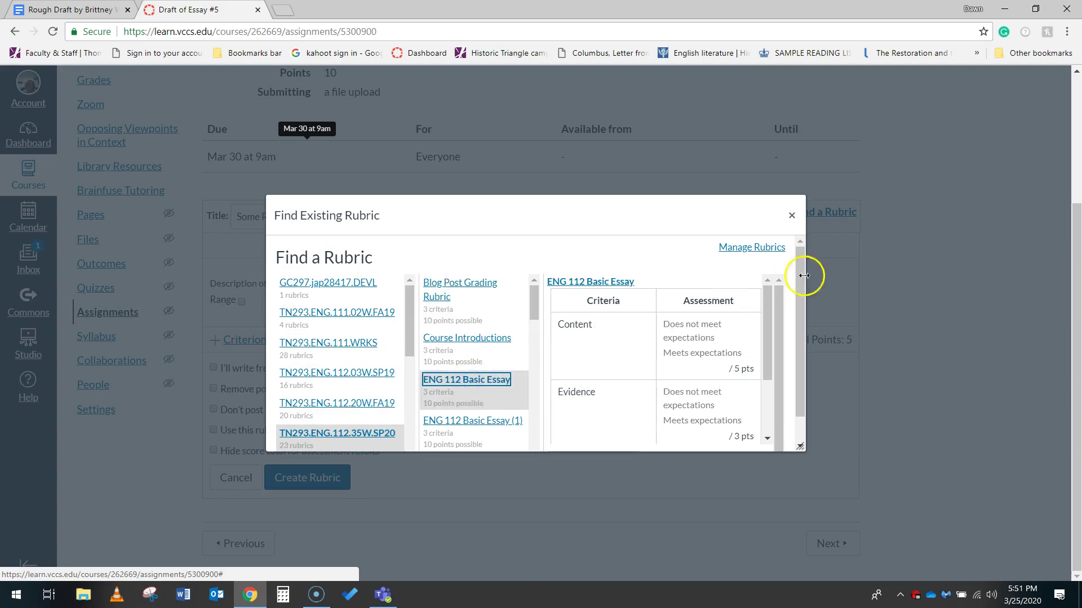
pyautogui.click(800, 293)
pyautogui.scroll(-1, 795, 338)
pyautogui.click(608, 431)
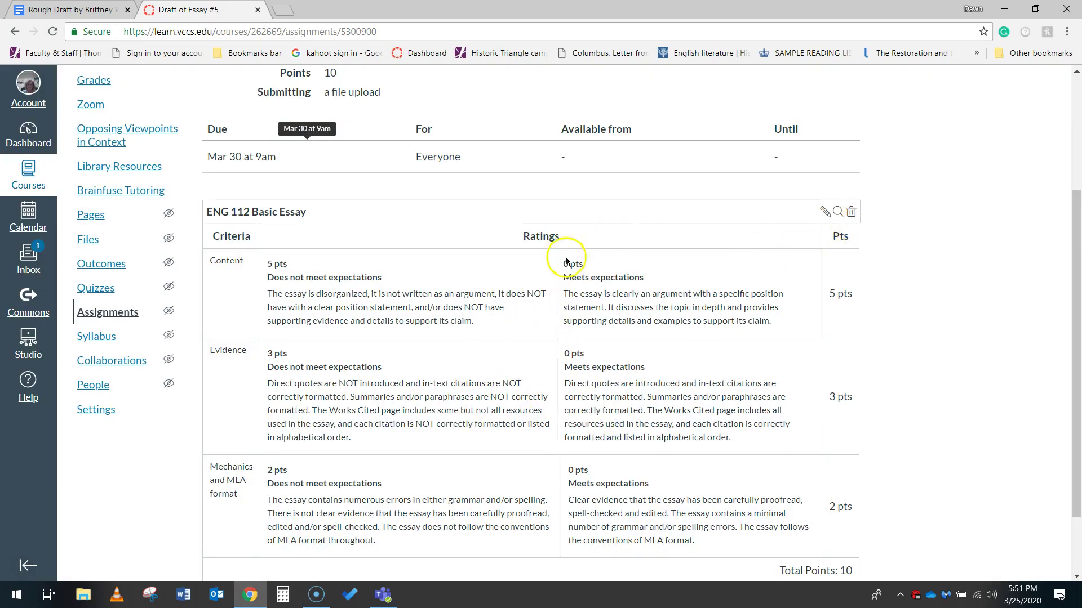
pyautogui.scroll(-2, 700, 325)
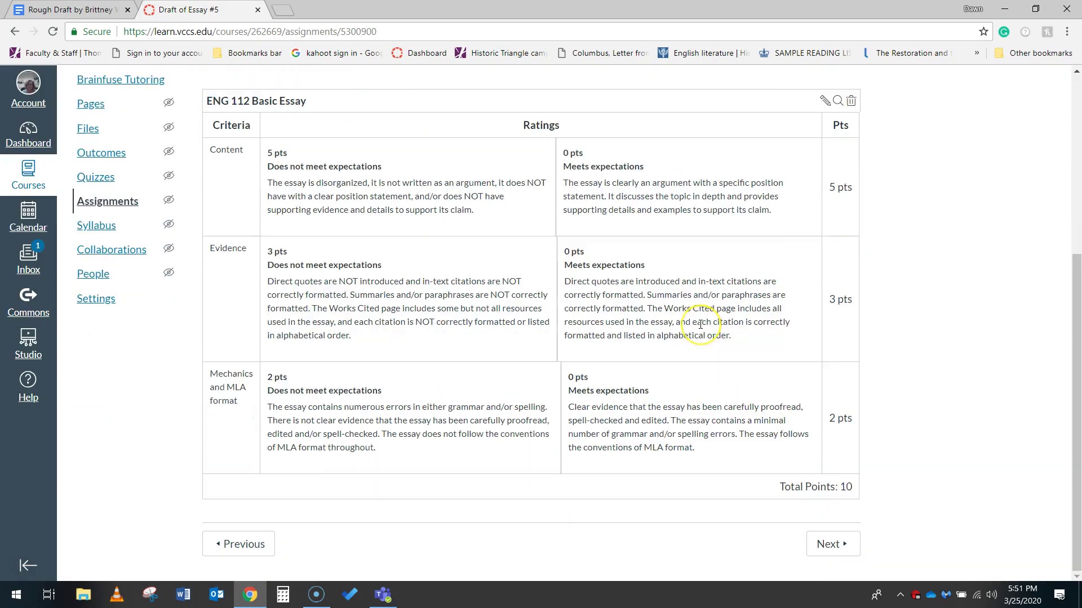
pyautogui.scroll(4, 700, 325)
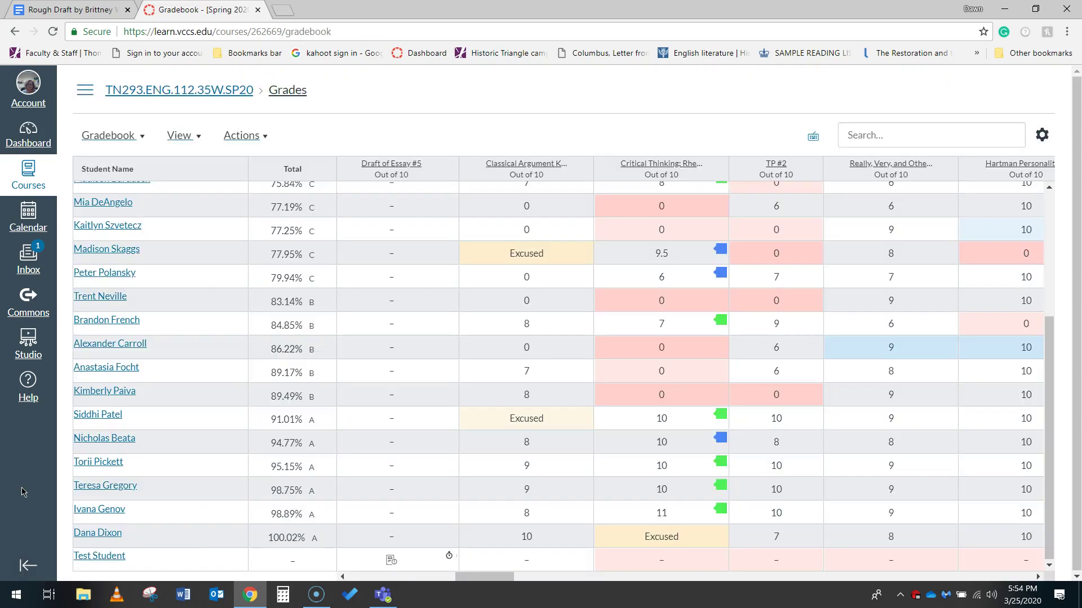
# - Open the Test Student's Draft of Essay #5 submission in SpeedGrader from the gradebook
pyautogui.click(390, 560)
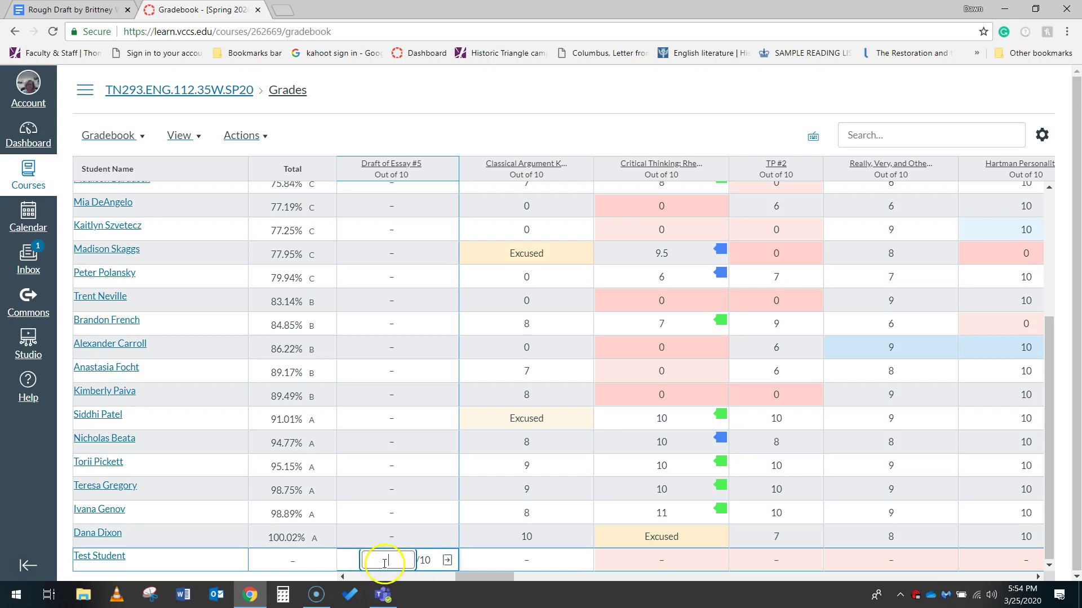
pyautogui.click(448, 565)
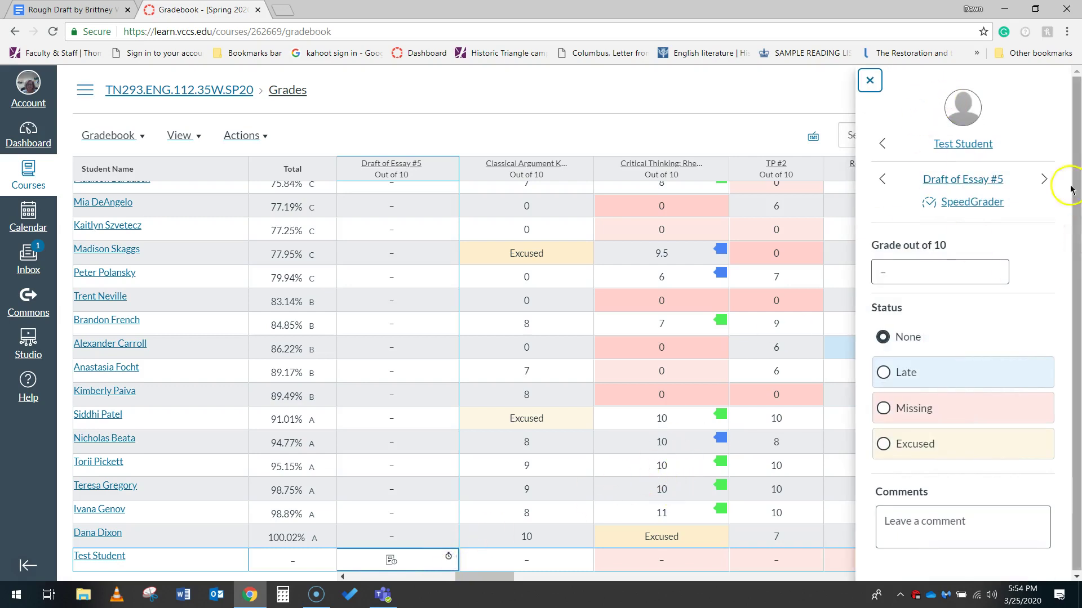
pyautogui.click(977, 205)
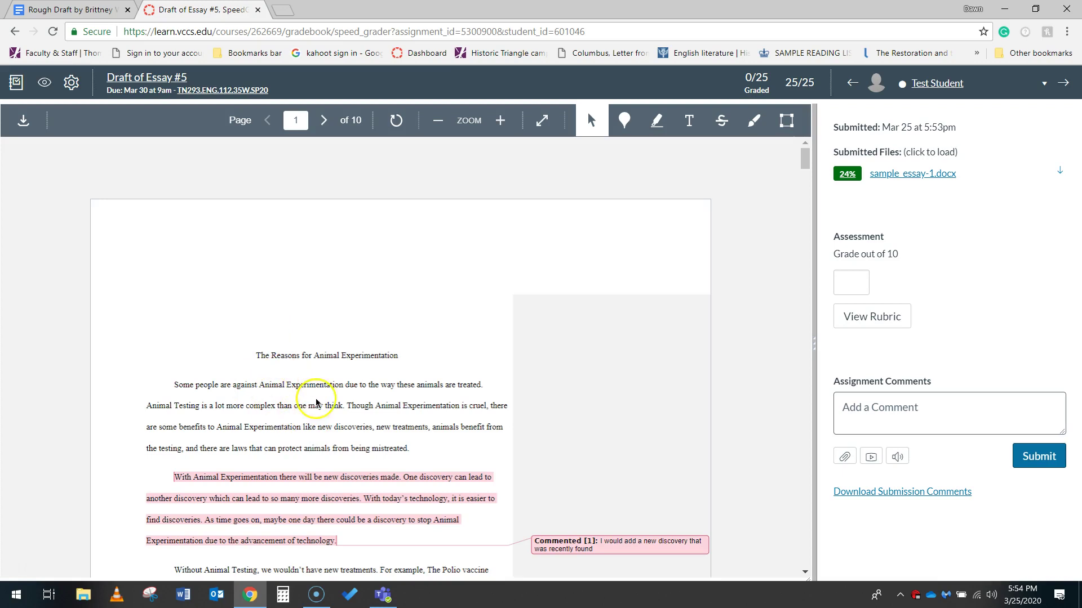
# - Place a blue point annotation just below the essay title with the comment "follow the rules of capitaization"
pyautogui.click(624, 121)
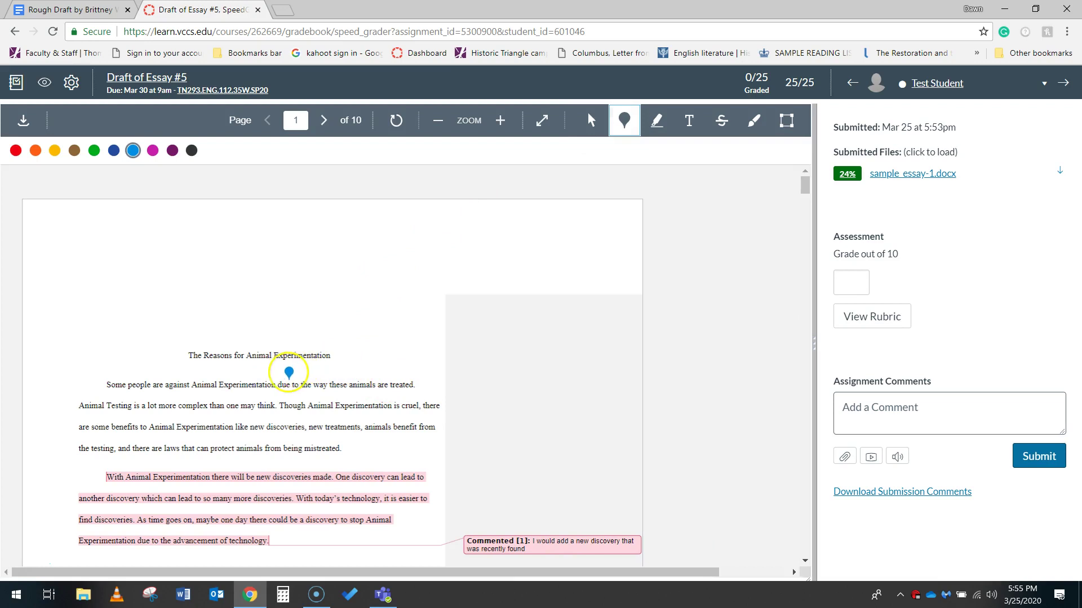
pyautogui.click(218, 373)
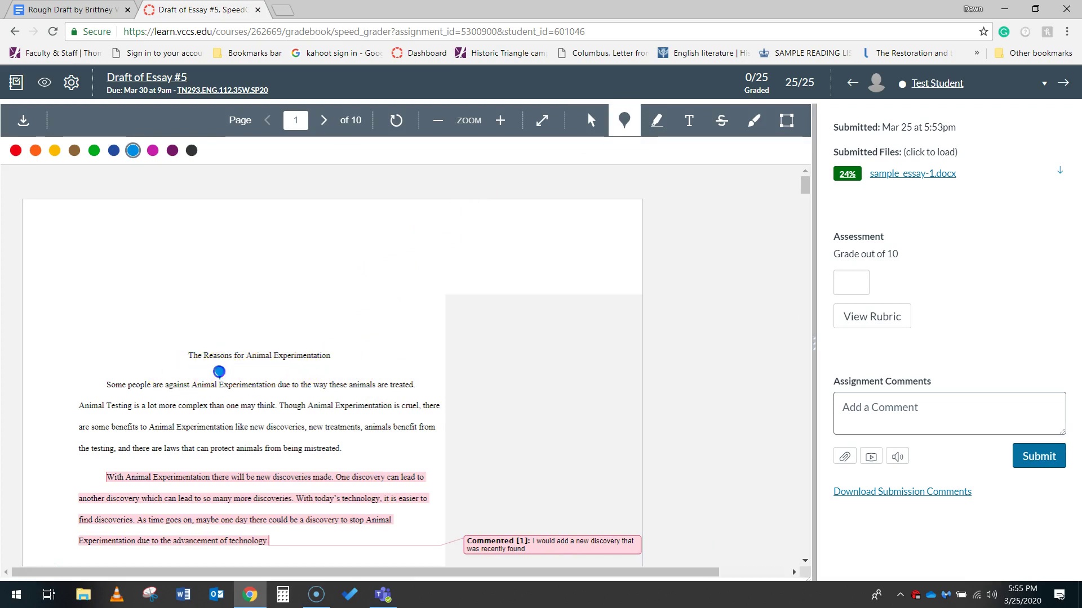
pyautogui.write('fo')
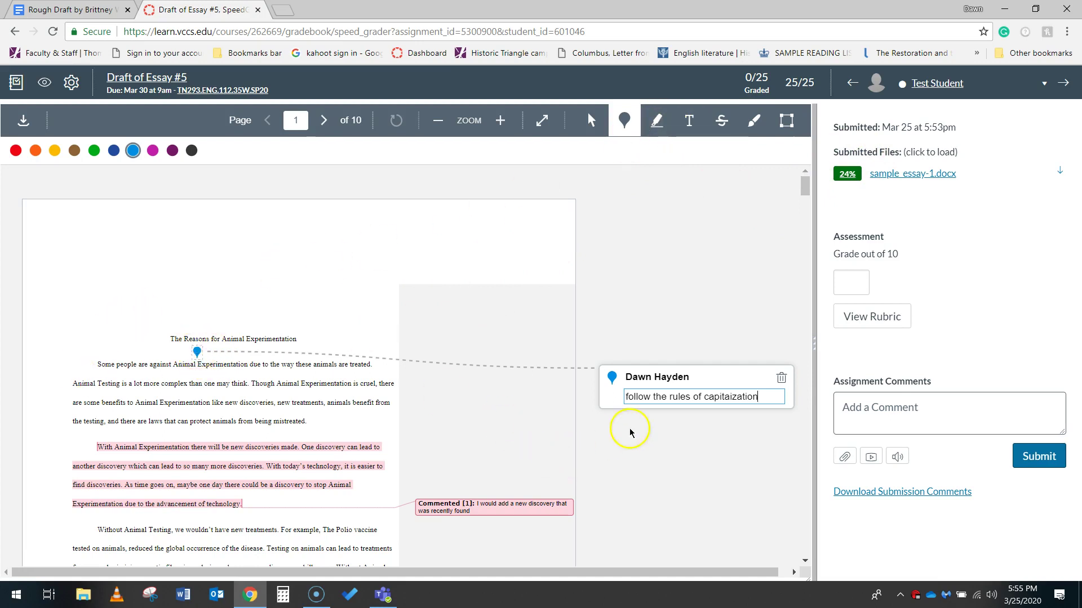
pyautogui.click(697, 431)
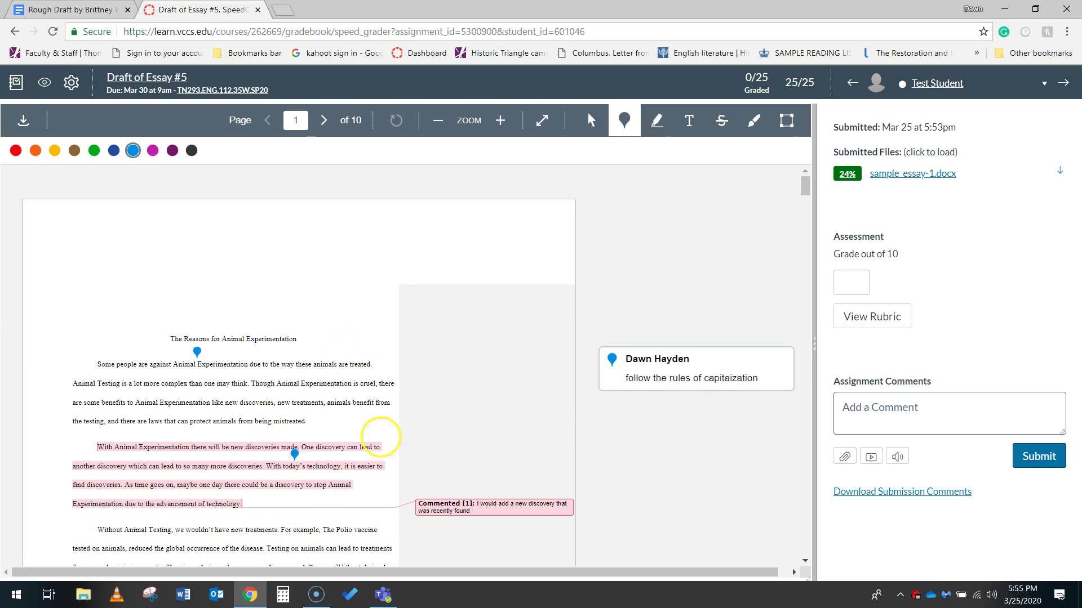
# - Highlight the essay title in pink and begin its comment with "move the title up and see if you can"
pyautogui.click(658, 124)
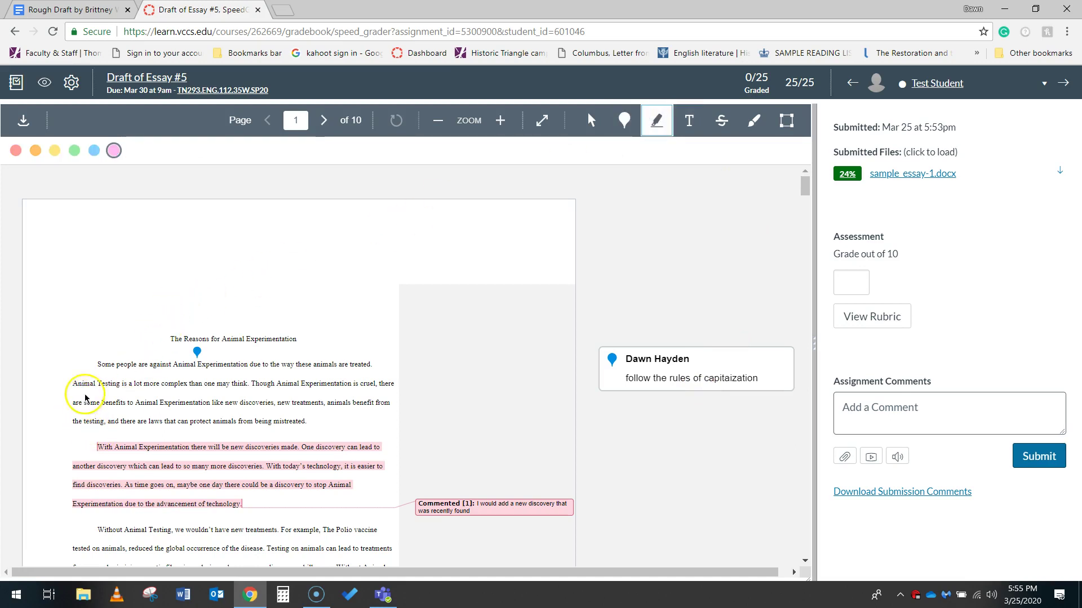
pyautogui.moveTo(170, 338); pyautogui.dragTo(297, 339)
pyautogui.click(575, 343)
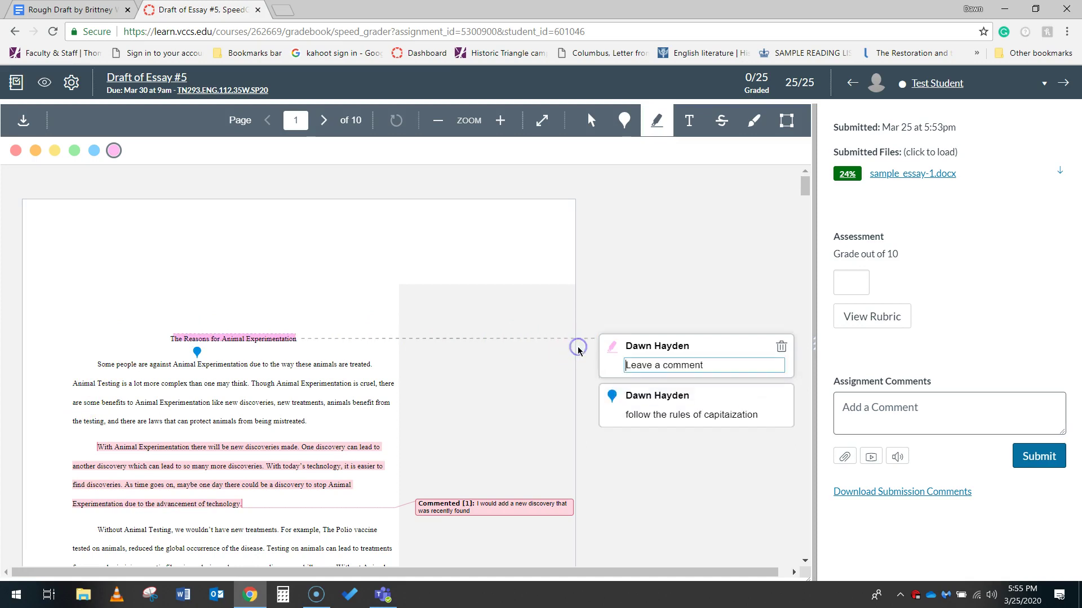
pyautogui.write('move the')
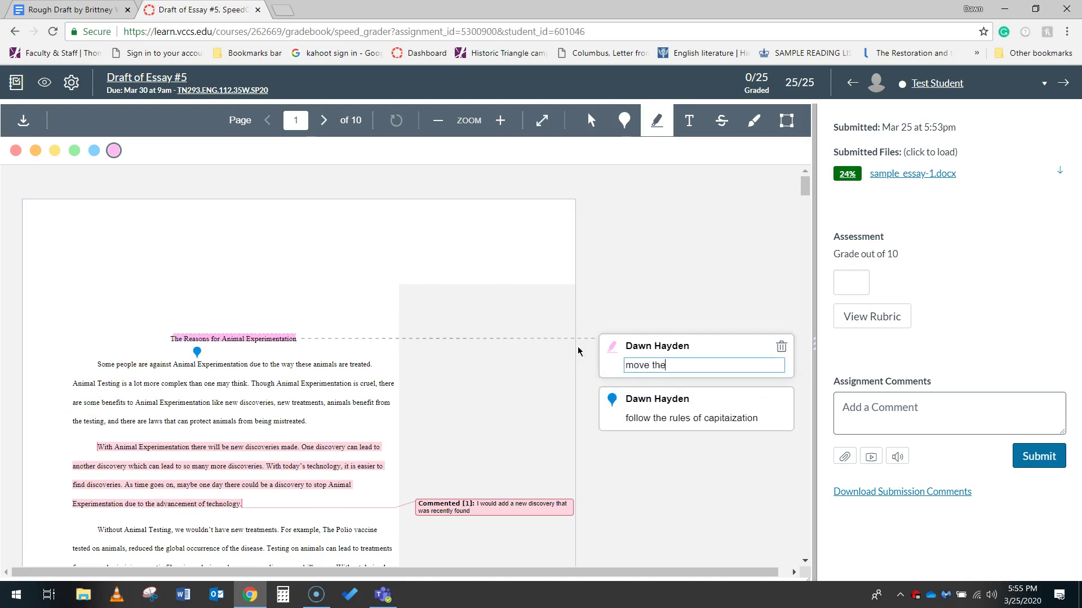
pyautogui.write(' title up and see if oy')
pyautogui.press('BackSpace')
pyautogui.press('BackSpace')
pyautogui.write('you can ')
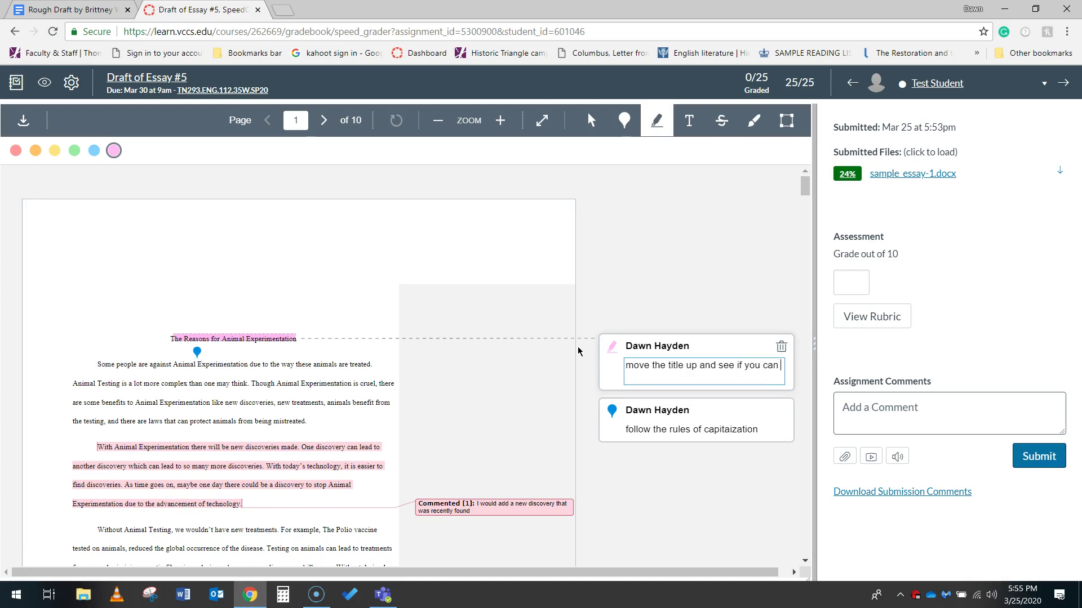
# - Complete the title comment with "think about a more inviting title. For example you may want to add a title that is a bit more sensational...."
pyautogui.write('think about a more inviting title')
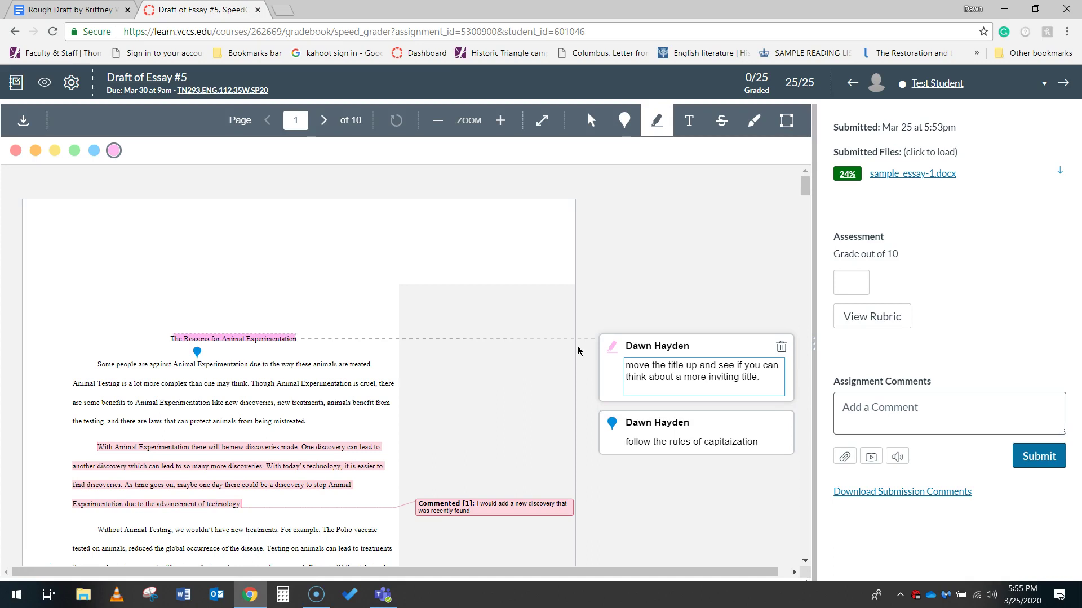
pyautogui.write('. For example you may want to add a title that is a bit more sensational....')
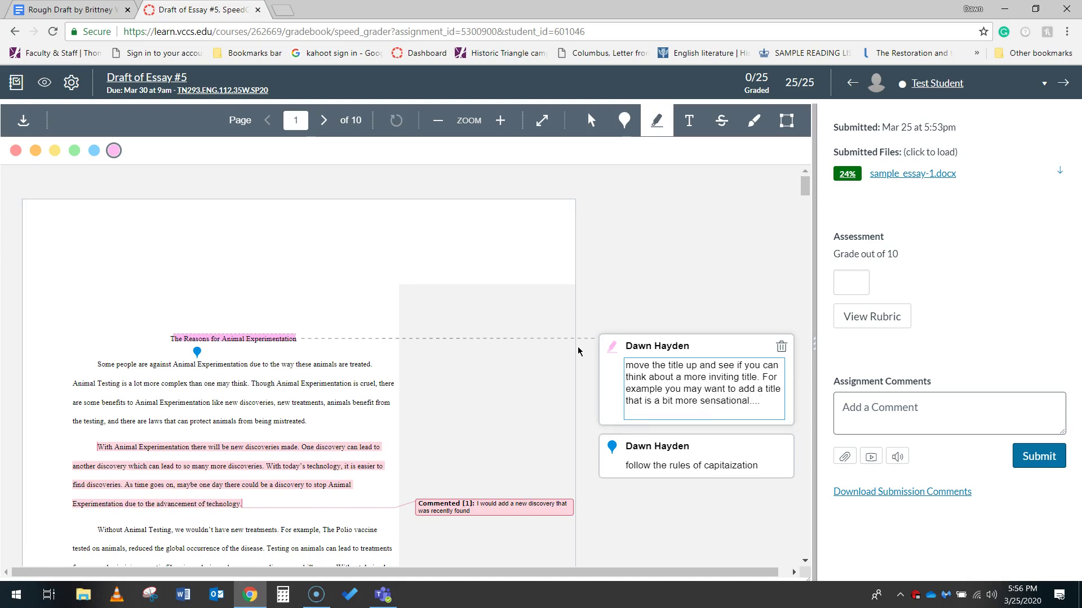
pyautogui.click(731, 319)
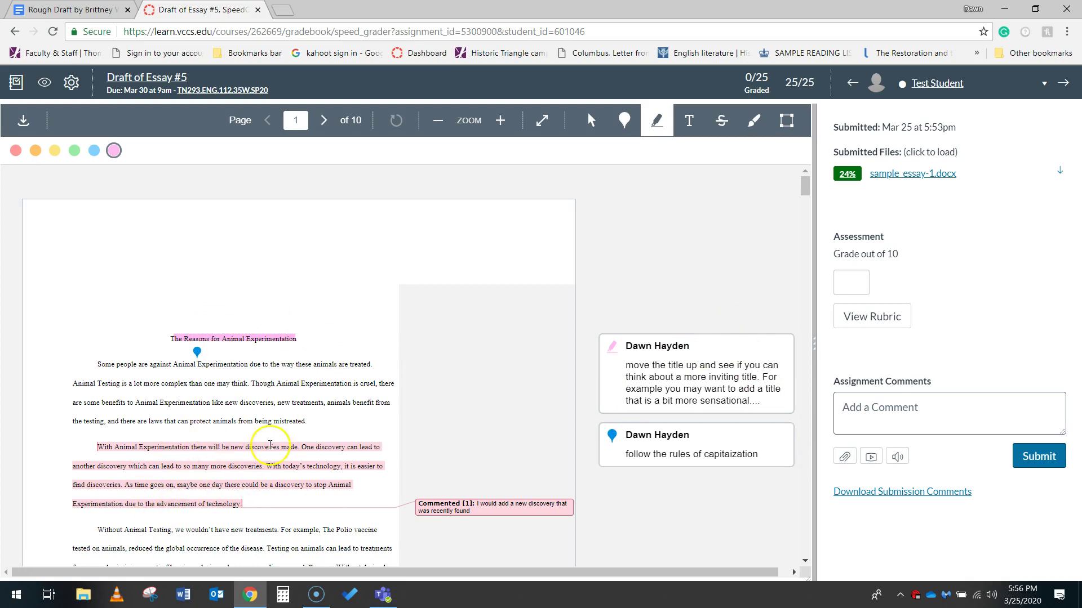
# - Strike out "Without Animal Testing" in red and comment "this is a bit wordy, try to remain focused and only discuss one idea at a time"
pyautogui.scroll(-4, 308, 461)
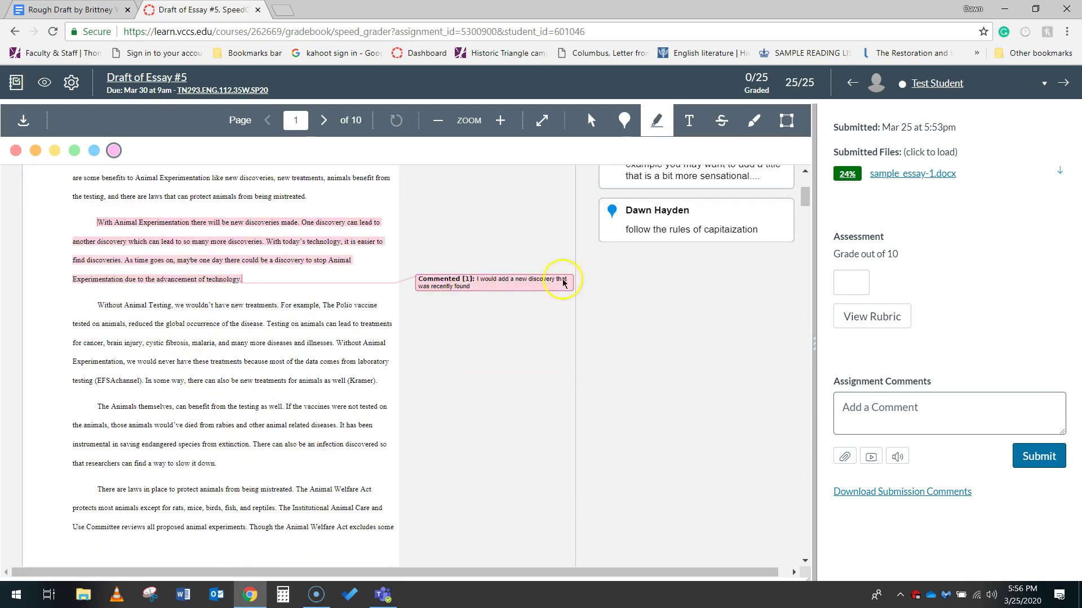
pyautogui.click(721, 121)
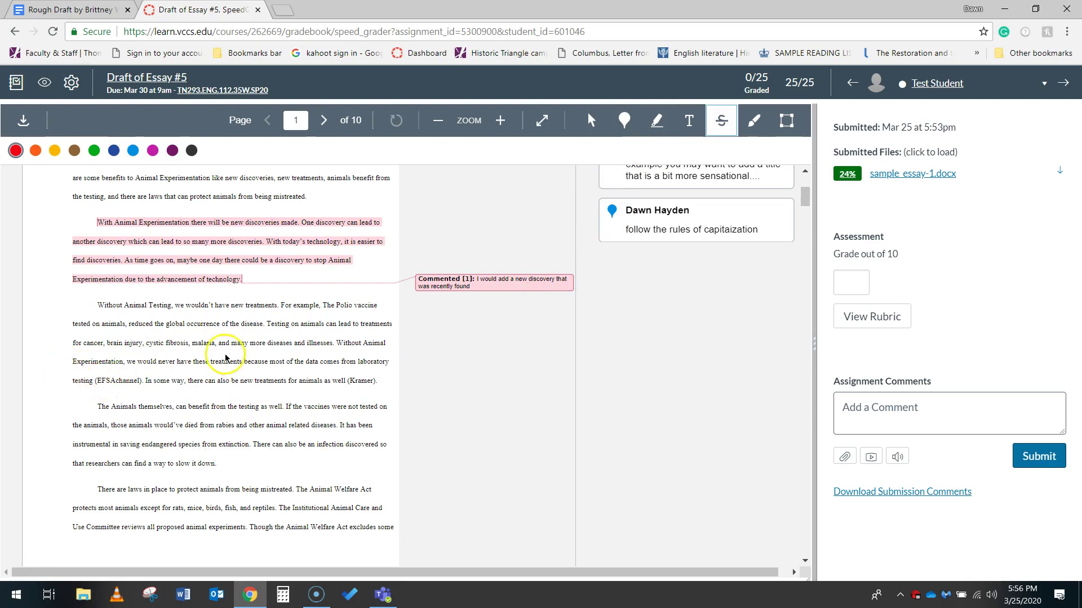
pyautogui.moveTo(99, 305); pyautogui.dragTo(181, 302)
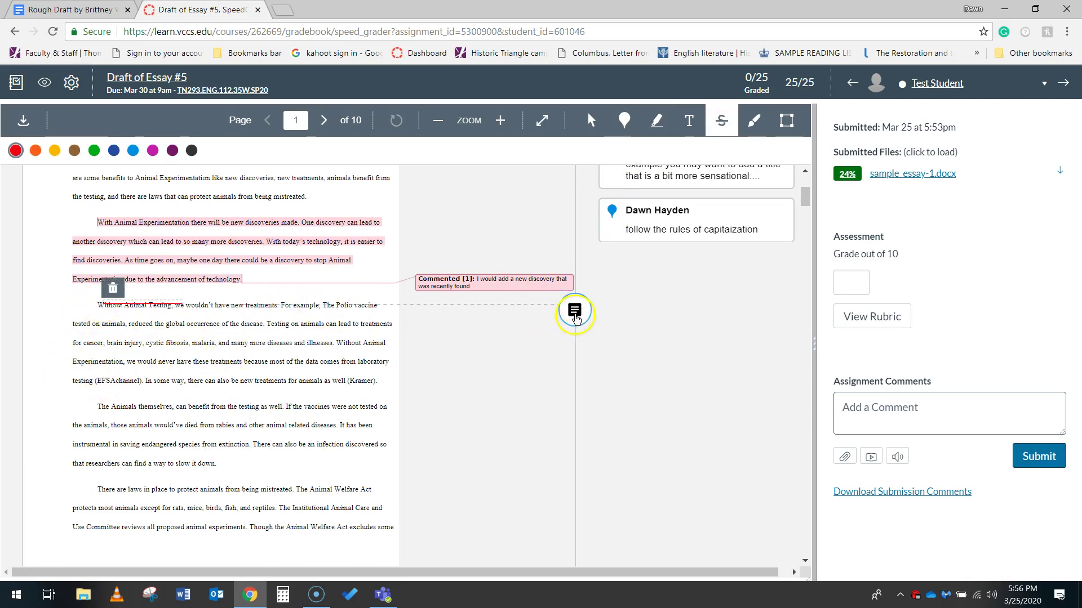
pyautogui.click(573, 312)
pyautogui.write('this is a bit wordy, try to rem')
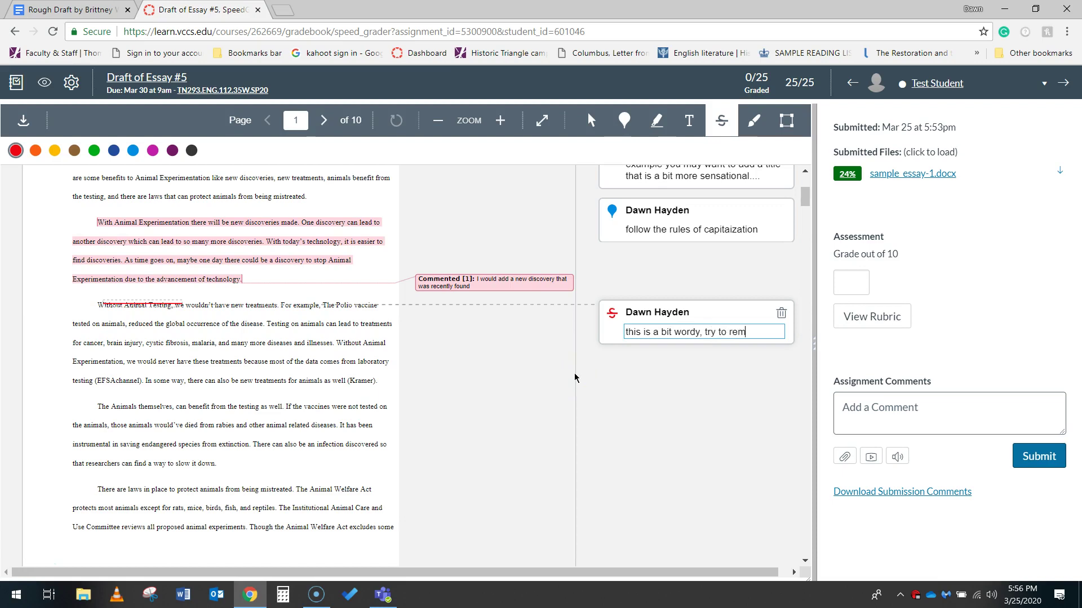
pyautogui.write('ocuse')
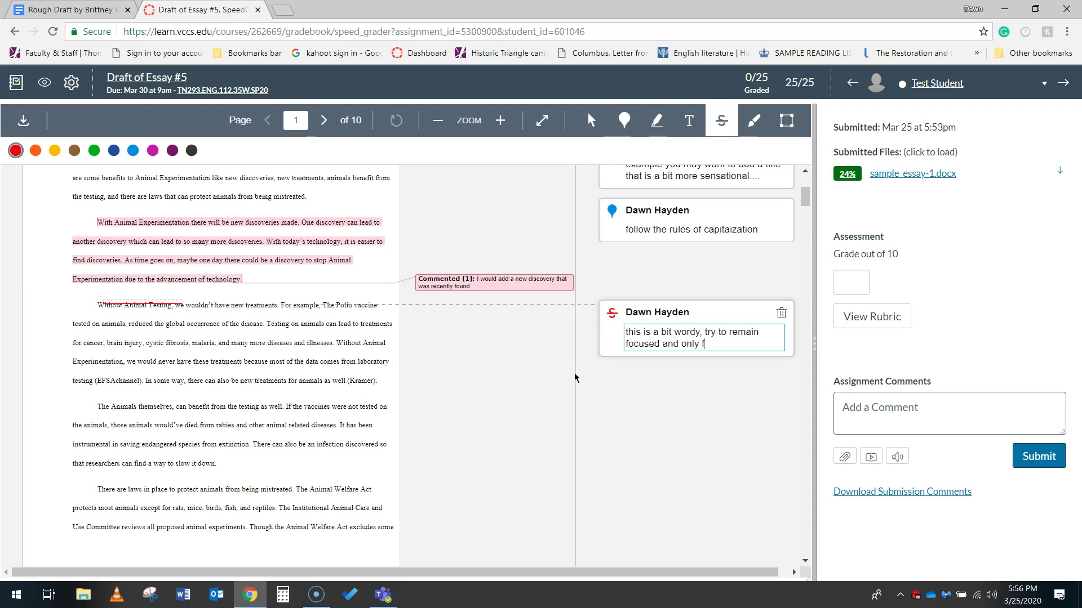
pyautogui.write('d and only discuss one idea at a time')
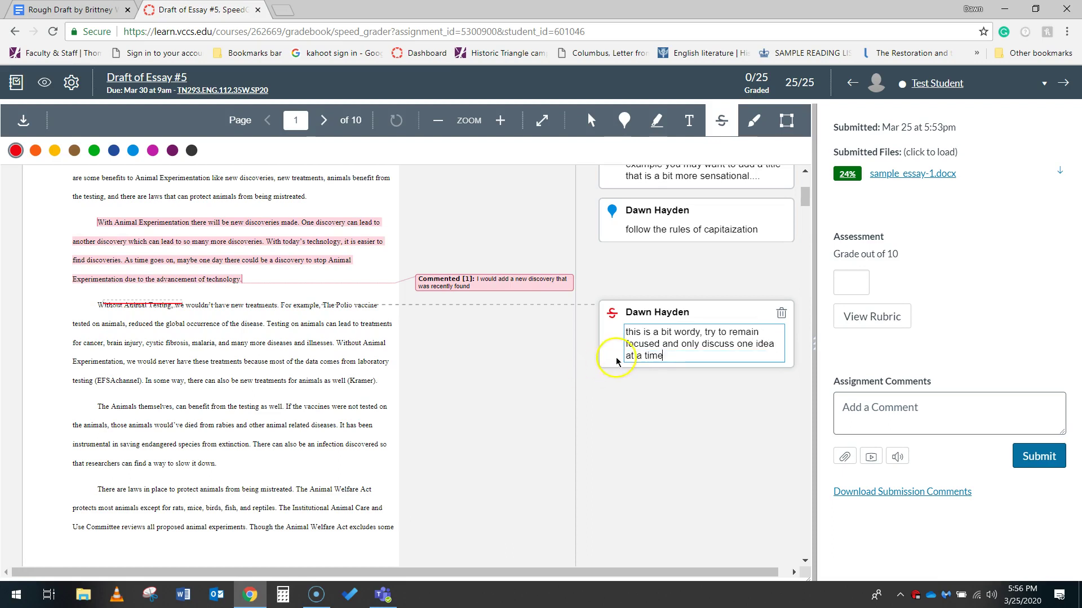
pyautogui.click(659, 357)
pyautogui.scroll(4, 303, 338)
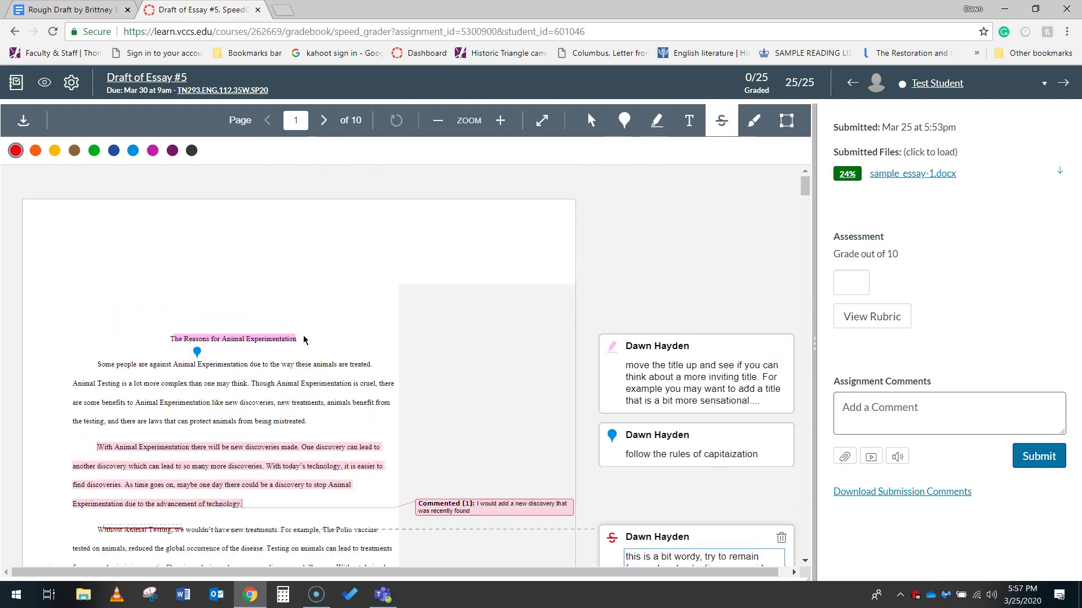
pyautogui.scroll(-4, 400, 369)
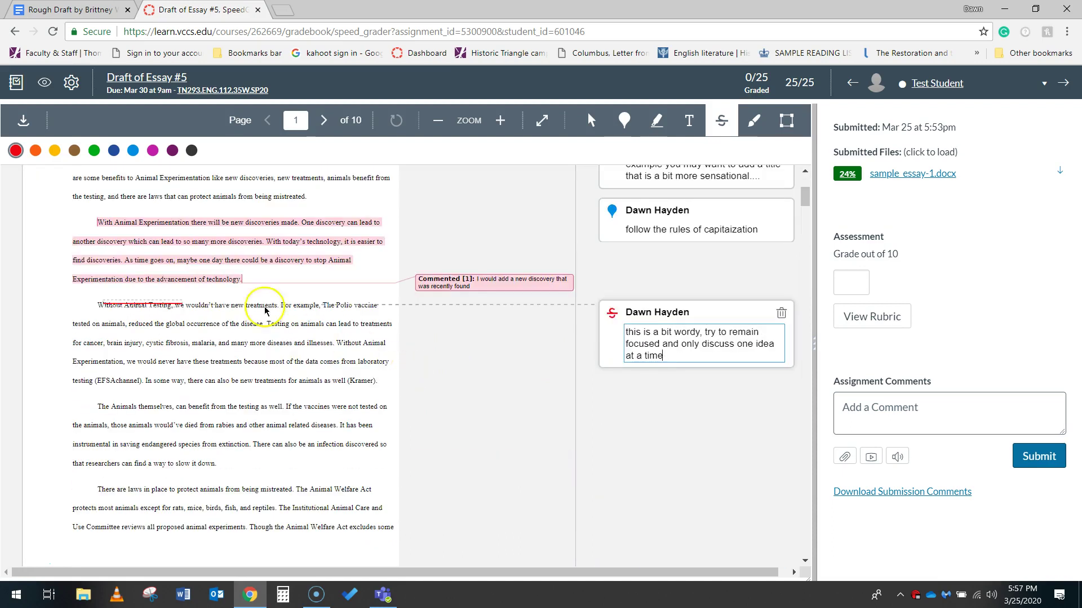
# - Add a black text annotation over the paragraph starting "The Animals themselves", reading "think about another perspective--what might someone who disagrees with you say?"
pyautogui.click(689, 120)
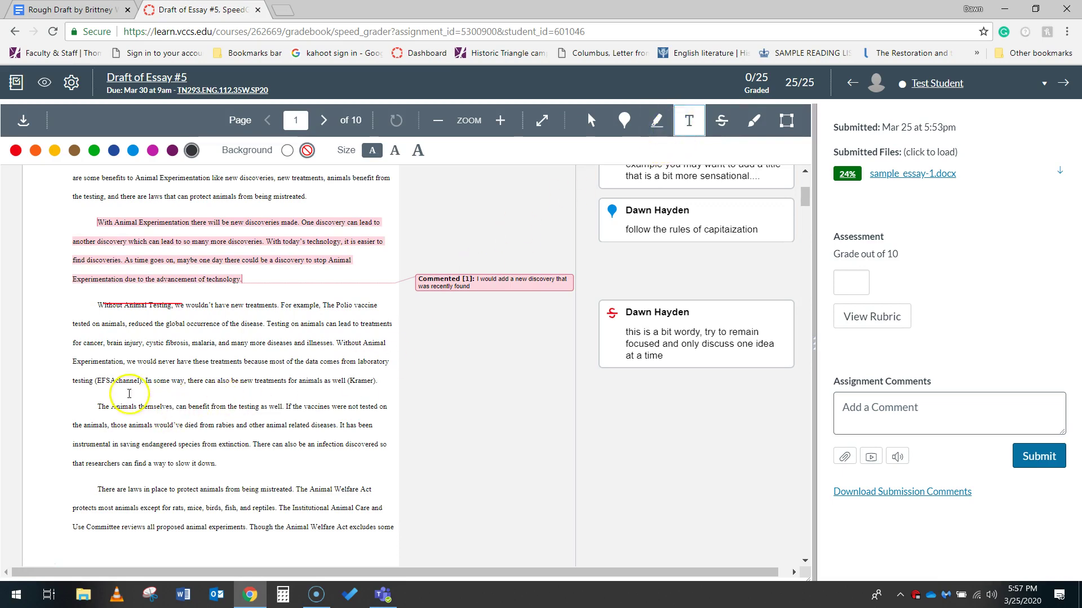
pyautogui.click(172, 404)
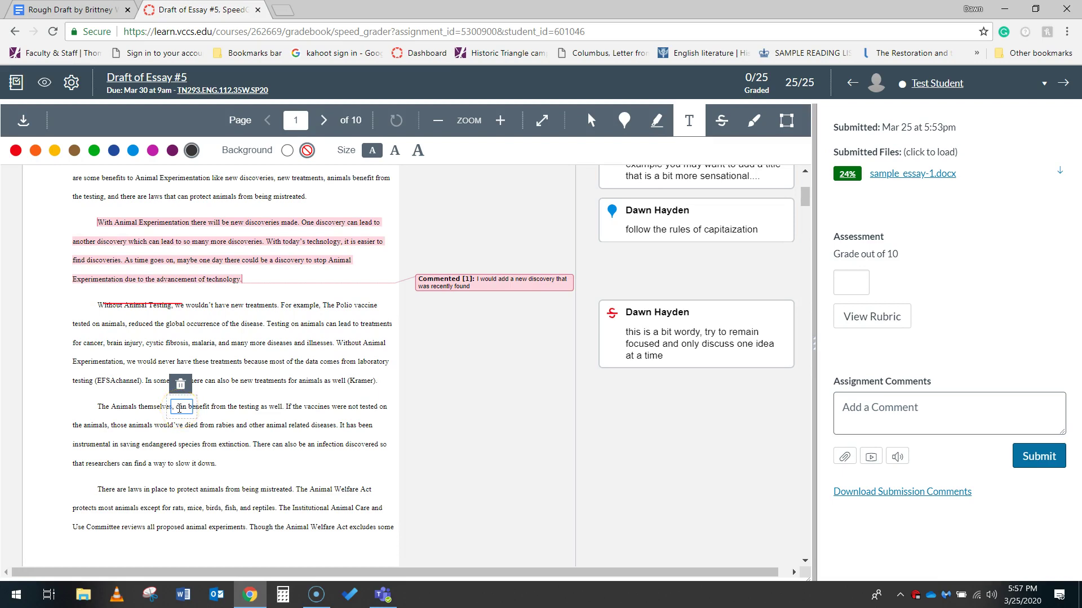
pyautogui.write('think about an')
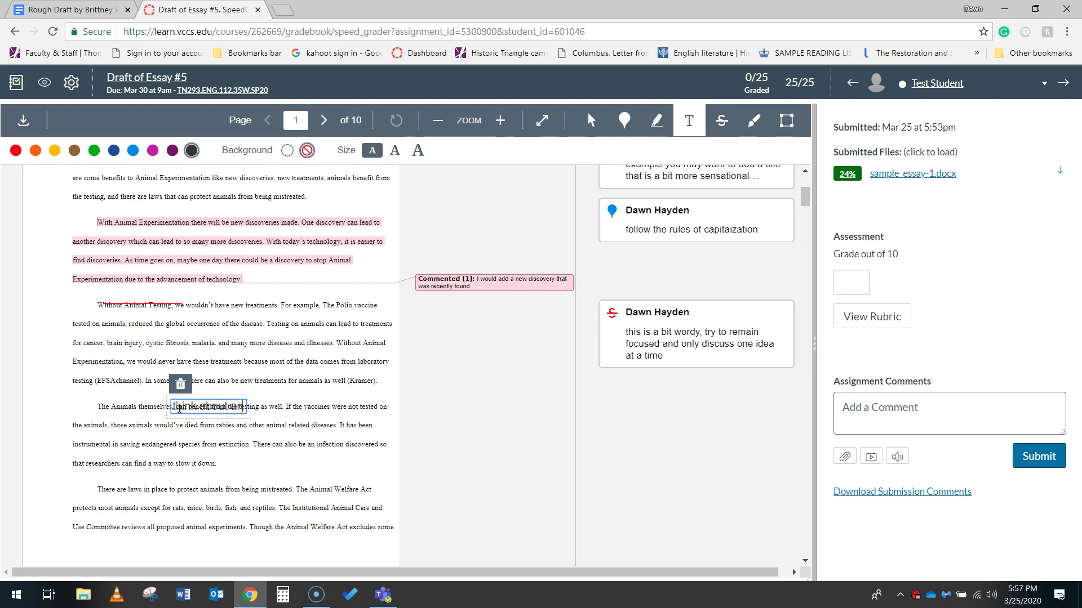
pyautogui.write('other perspect')
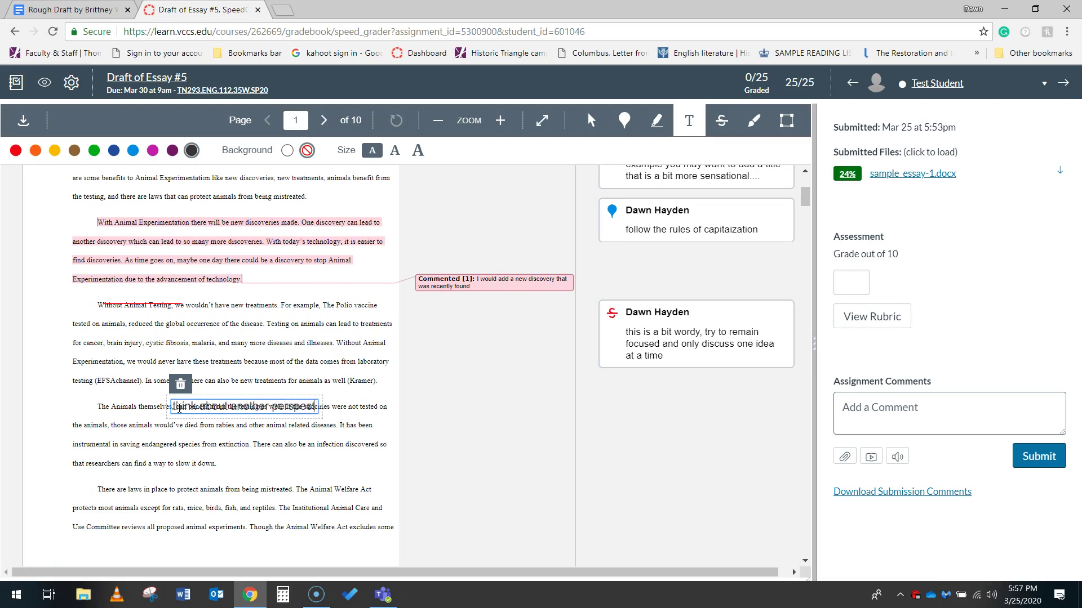
pyautogui.write('ive--what might ')
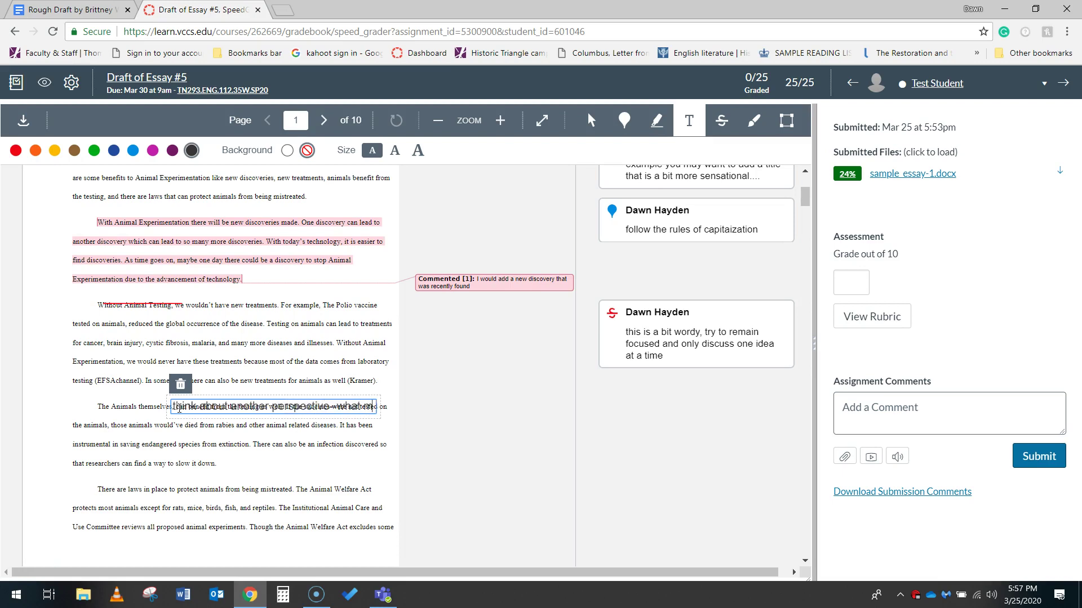
pyautogui.write('someon')
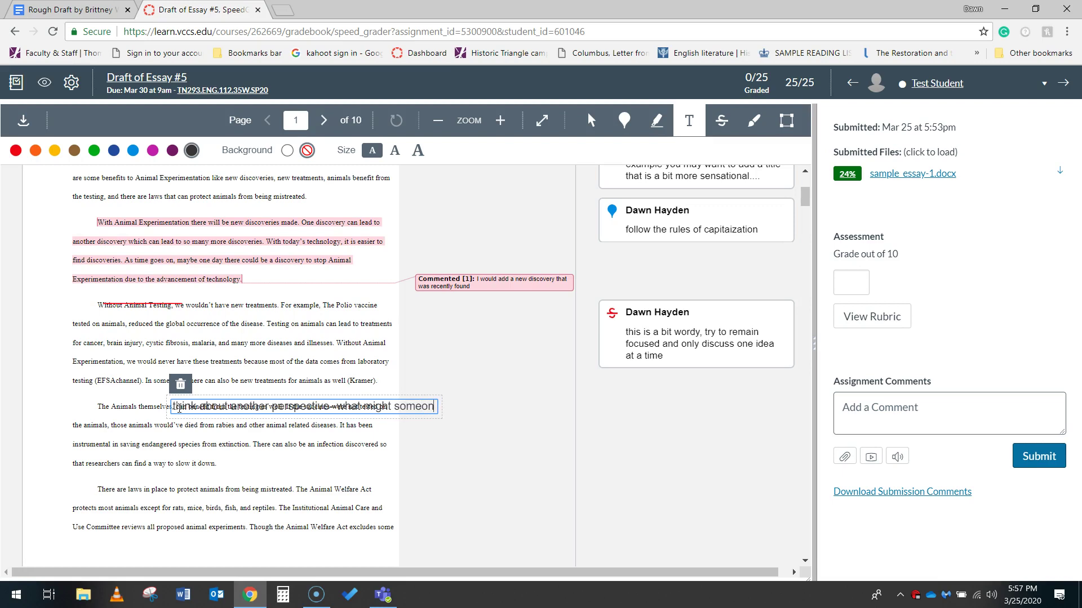
pyautogui.write('e who disagree')
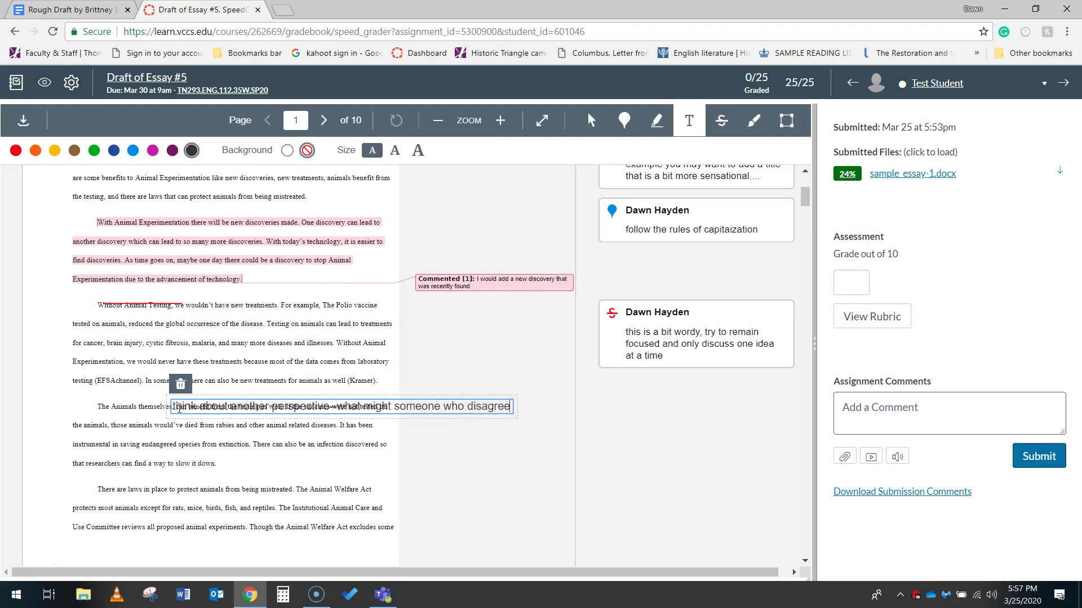
pyautogui.write('s with you say?')
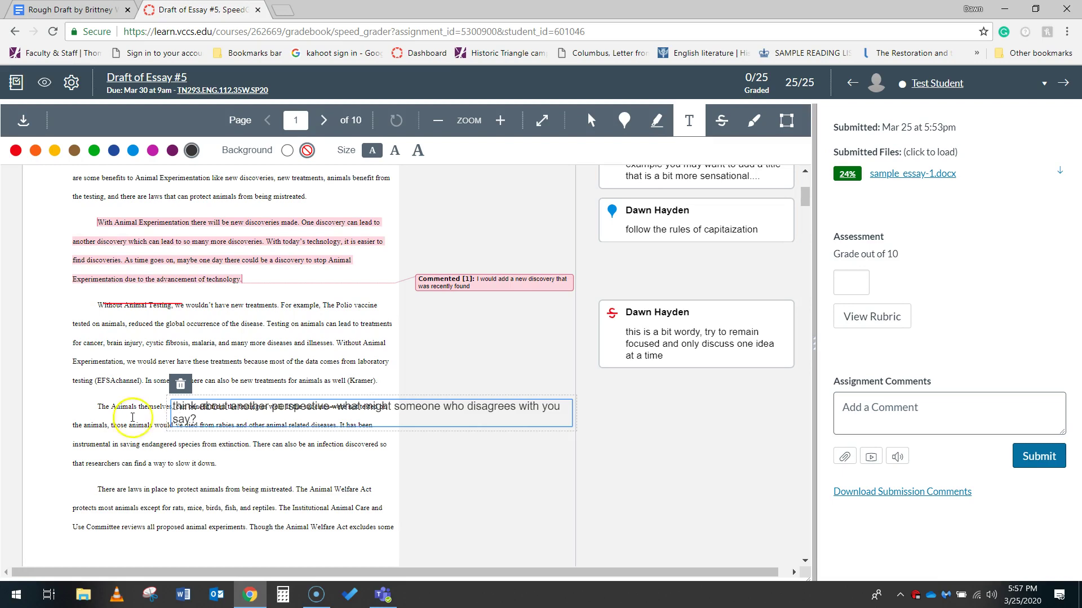
# - Reposition the "think about another perspective" text annotation into the blank margin beside the paragraph it refers to
pyautogui.click(165, 394)
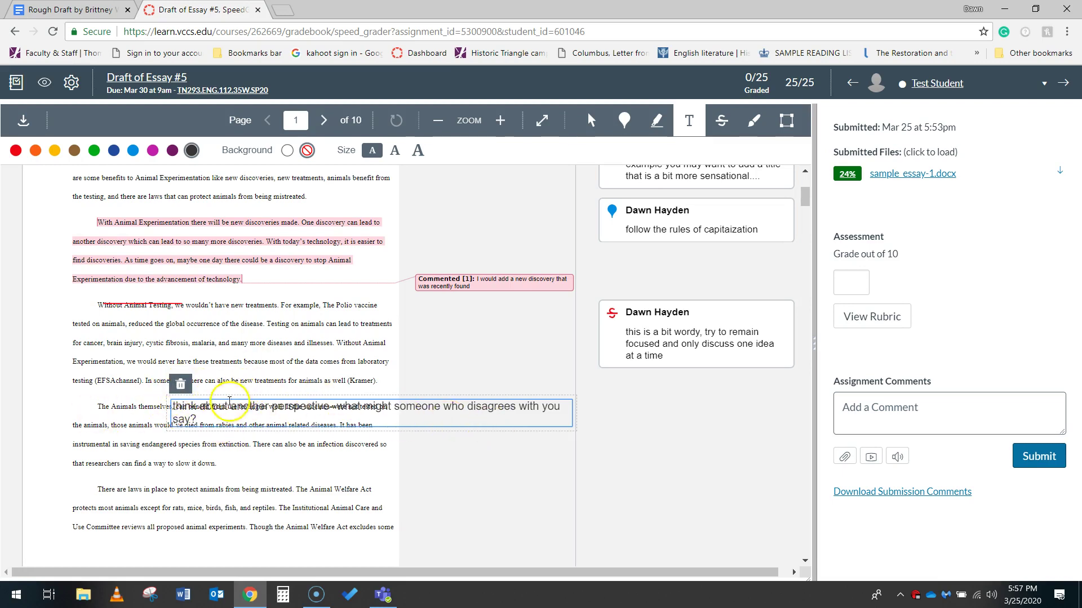
pyautogui.click(565, 422)
pyautogui.click(562, 438)
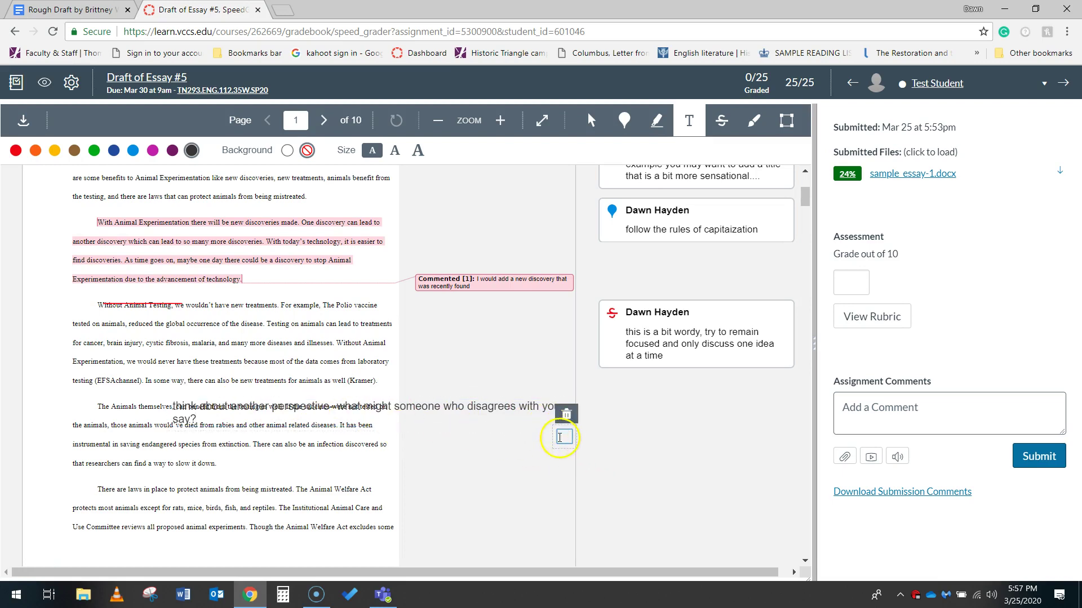
pyautogui.moveTo(453, 398)
pyautogui.mouseDown()
pyautogui.moveTo(597, 432)
pyautogui.moveTo(637, 420)
pyautogui.moveTo(662, 394)
pyautogui.moveTo(681, 397)
pyautogui.mouseUp()
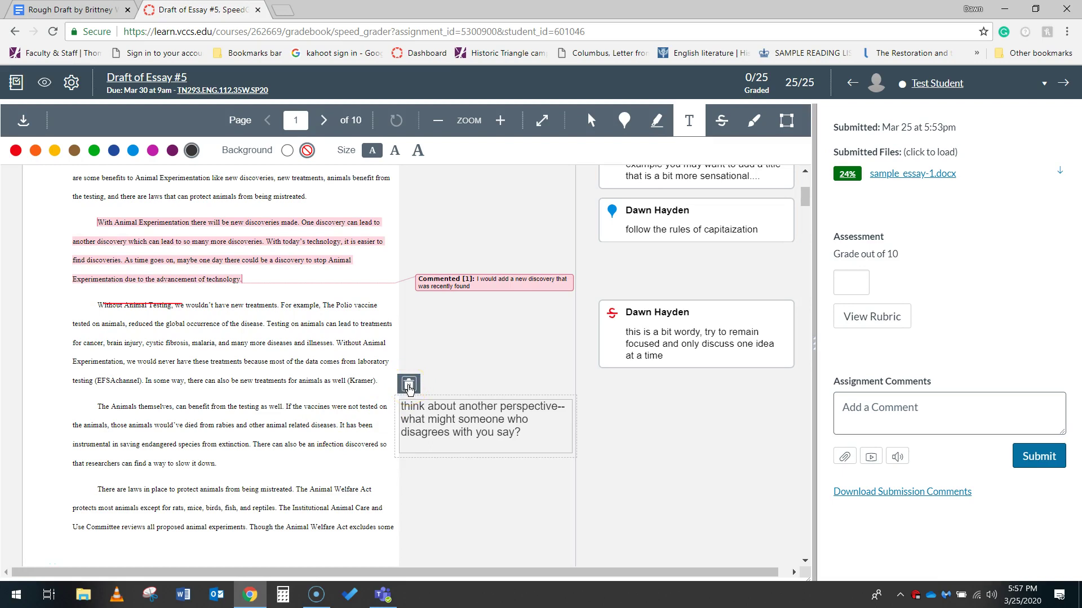
pyautogui.click(409, 385)
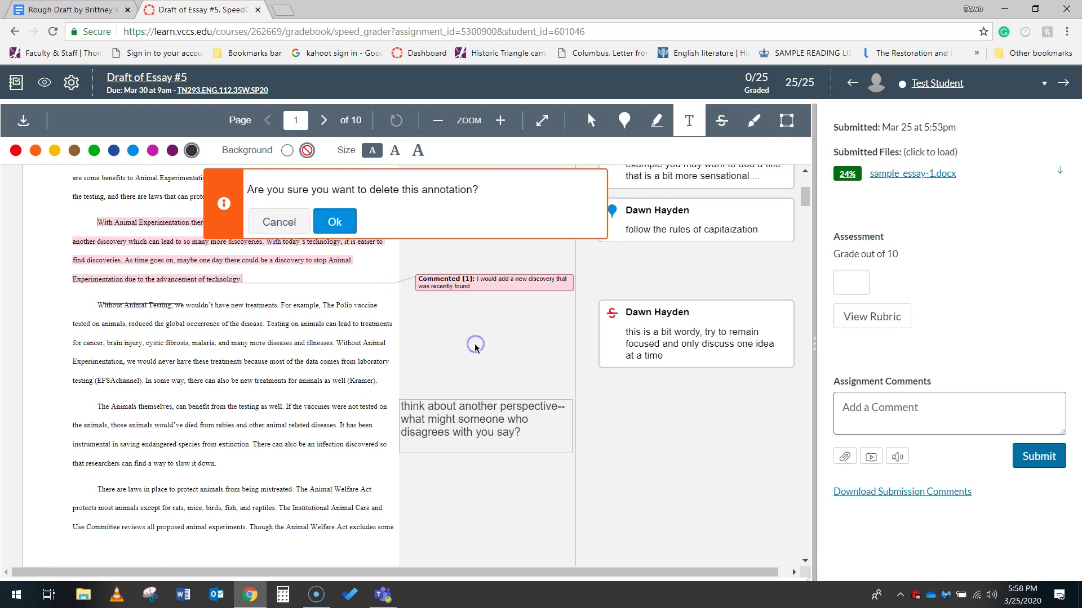
pyautogui.click(335, 221)
pyautogui.scroll(-7, 420, 359)
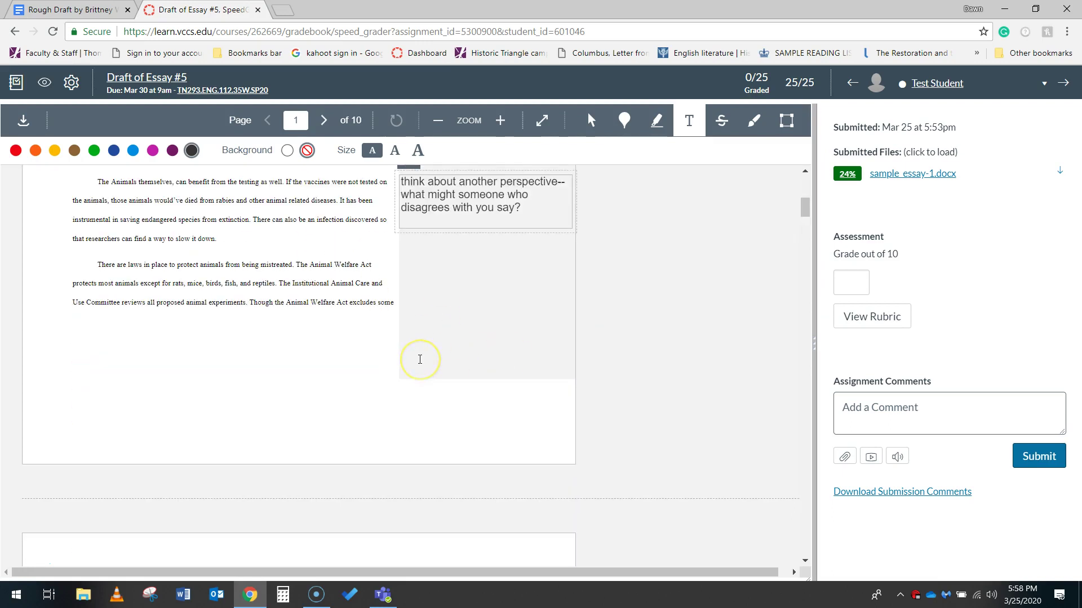
pyautogui.scroll(3, 274, 344)
pyautogui.scroll(-2, 233, 402)
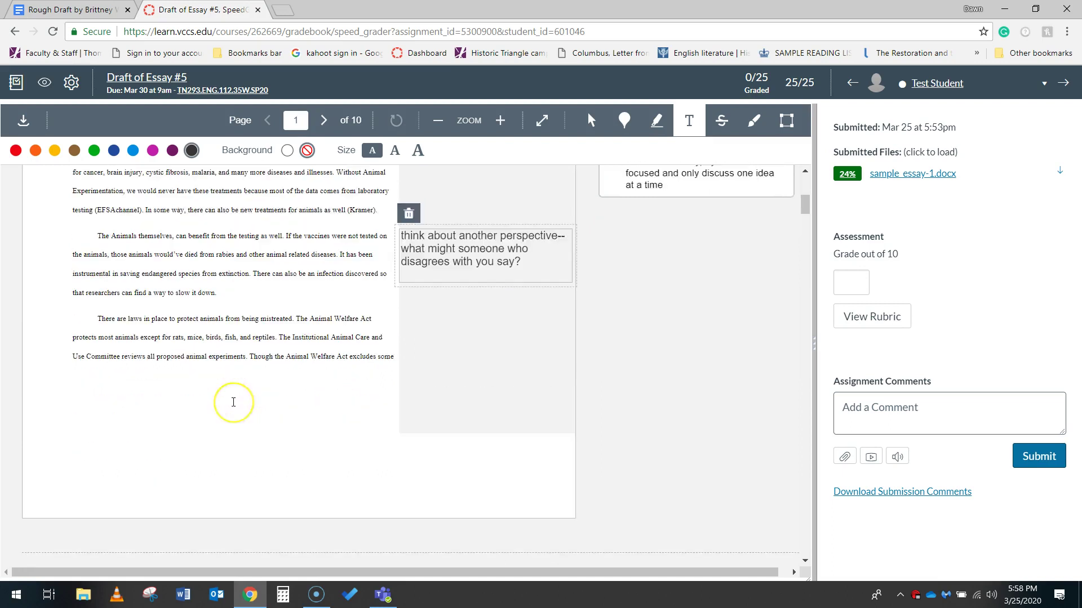
pyautogui.scroll(-5, 234, 402)
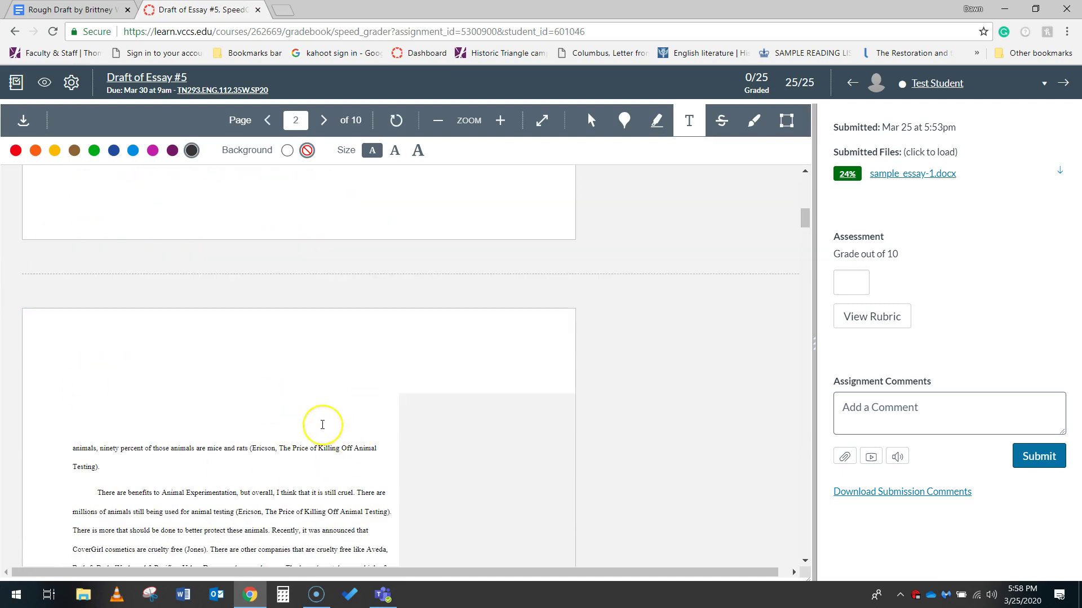
pyautogui.scroll(5, 322, 425)
pyautogui.scroll(3, 322, 425)
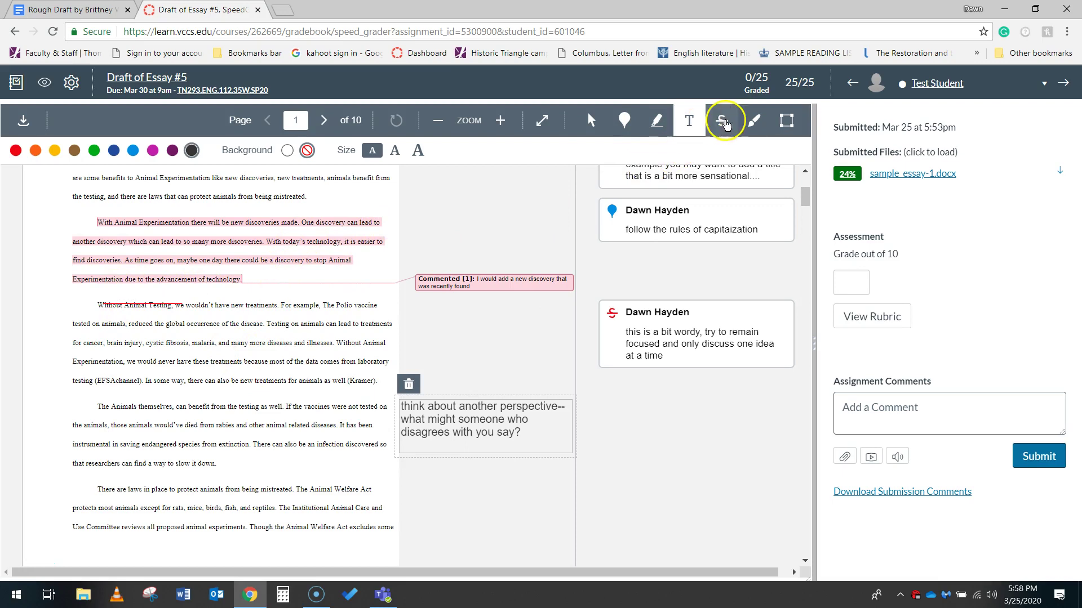
# - Strike out "instrumental in saving endangered species from" in magenta, without adding a comment
pyautogui.click(724, 122)
pyautogui.click(153, 151)
pyautogui.moveTo(93, 445); pyautogui.dragTo(196, 450)
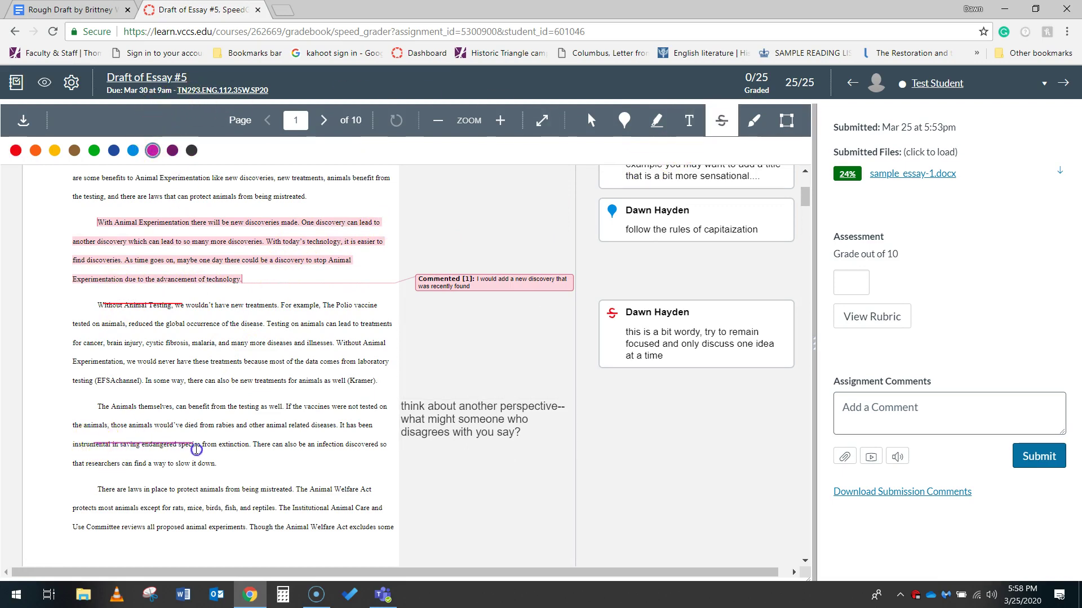
pyautogui.click(519, 527)
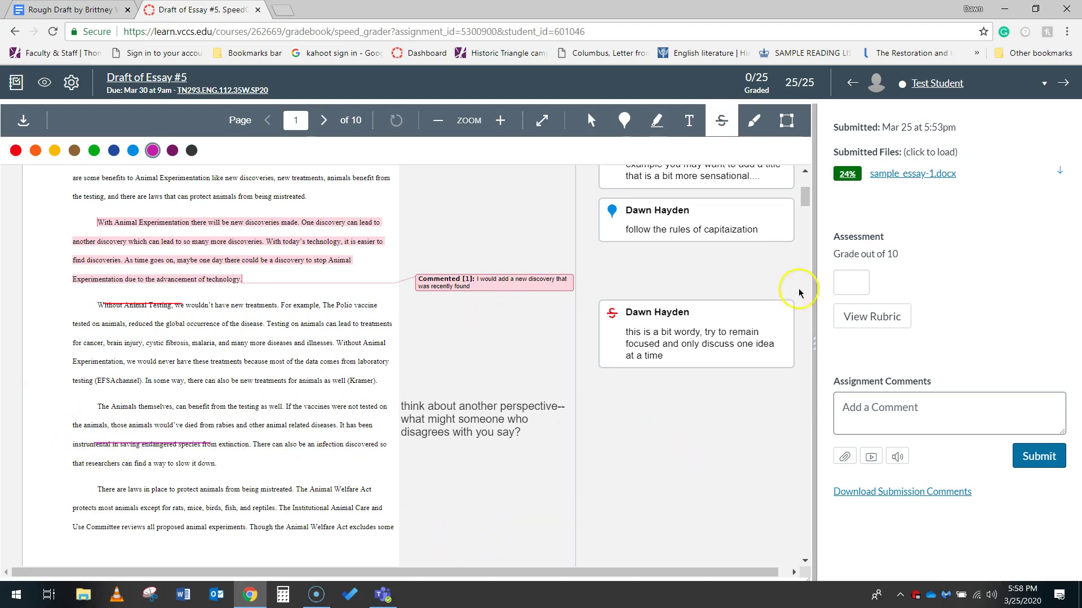
# - Open the ENG 112 Basic Essay rubric for grading and widen the grading pane
pyautogui.click(882, 317)
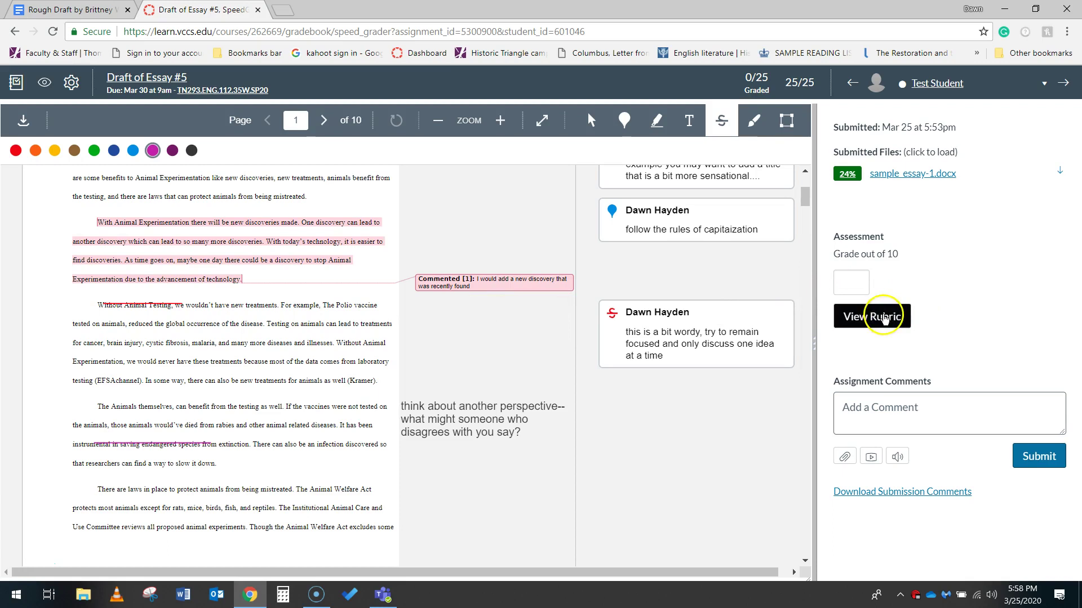
pyautogui.moveTo(817, 343); pyautogui.dragTo(684, 285)
pyautogui.click(845, 349)
pyautogui.scroll(-4, 850, 352)
pyautogui.scroll(4, 851, 352)
# - Give the Content criterion 5 points with the "Does not meet expectations" rating
pyautogui.click(1009, 310)
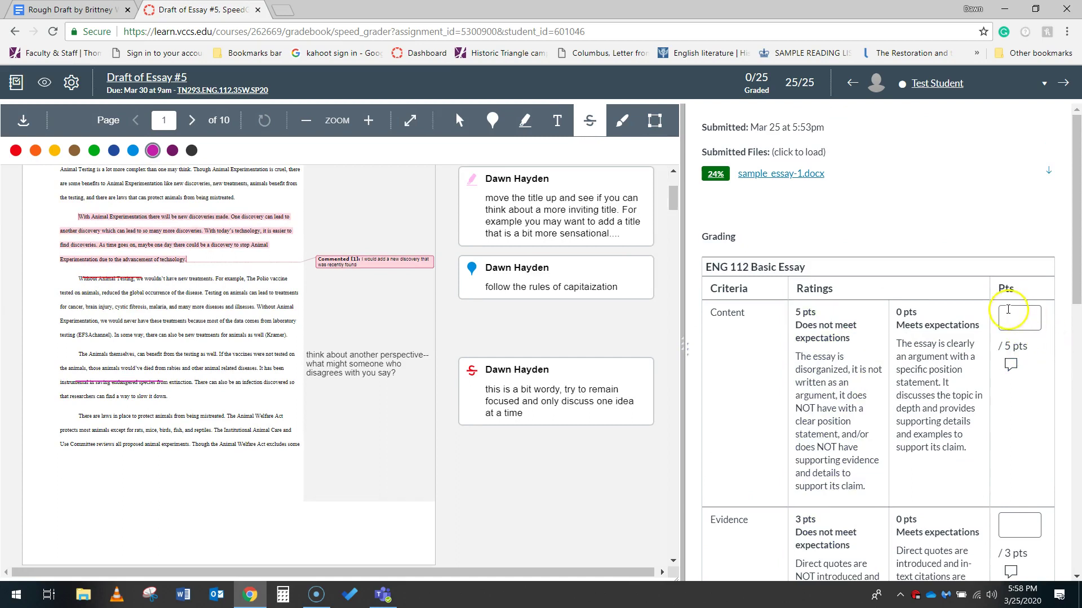
pyautogui.click(1013, 316)
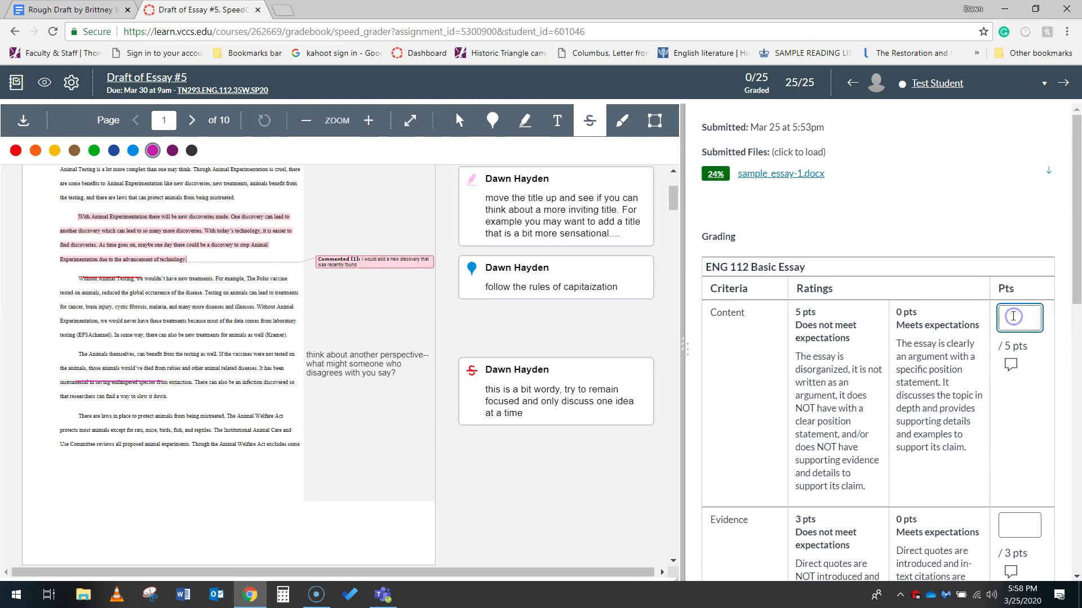
pyautogui.write('5')
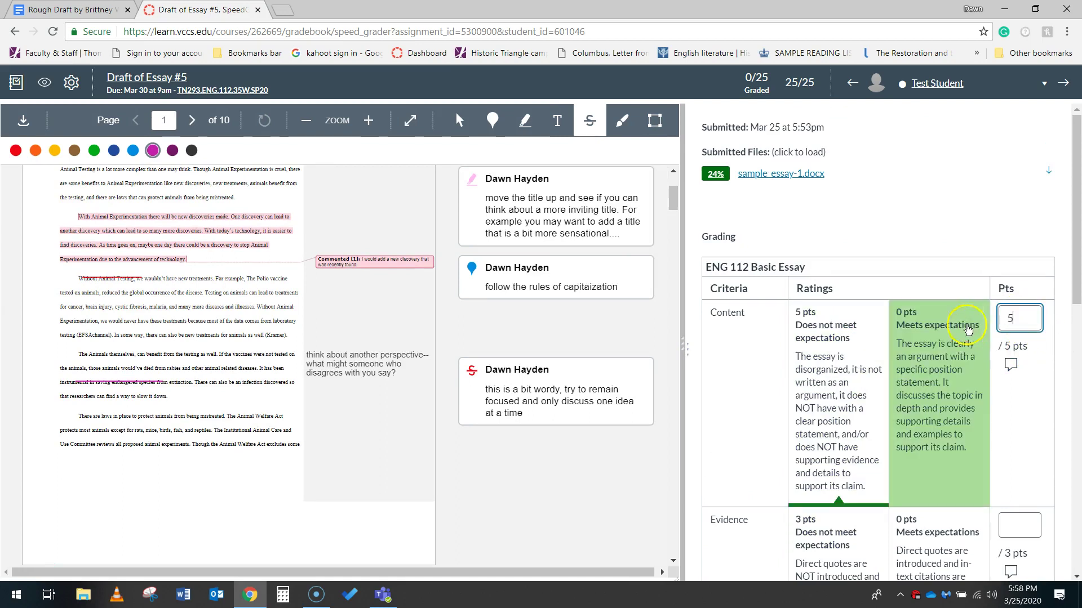
pyautogui.click(839, 346)
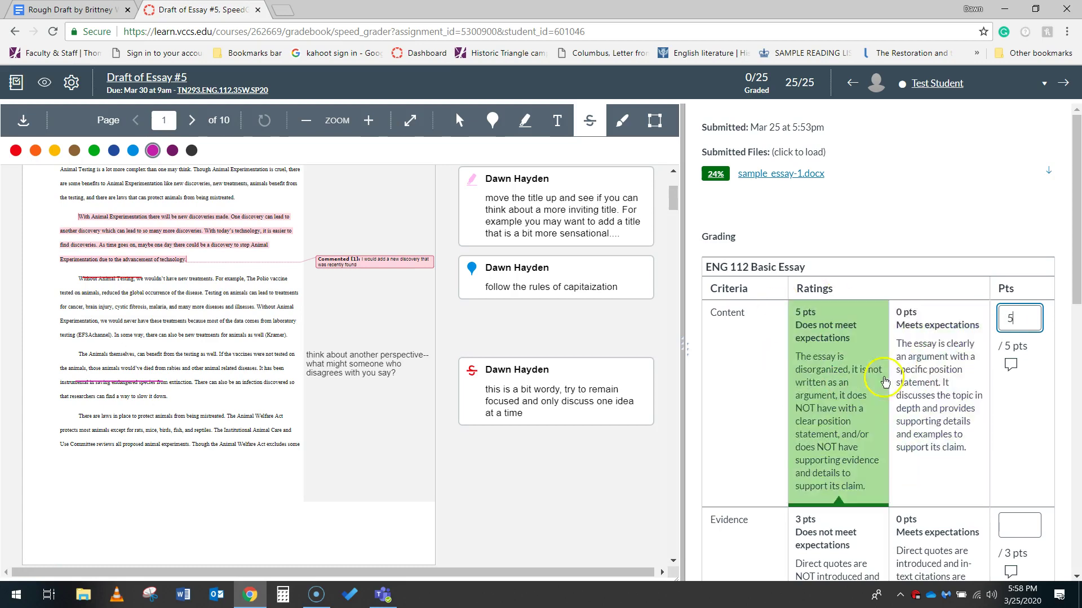
# - Comment on the Content criterion: "This is a good beginning. Now work on adding additional research to support your second point."
pyautogui.click(1010, 364)
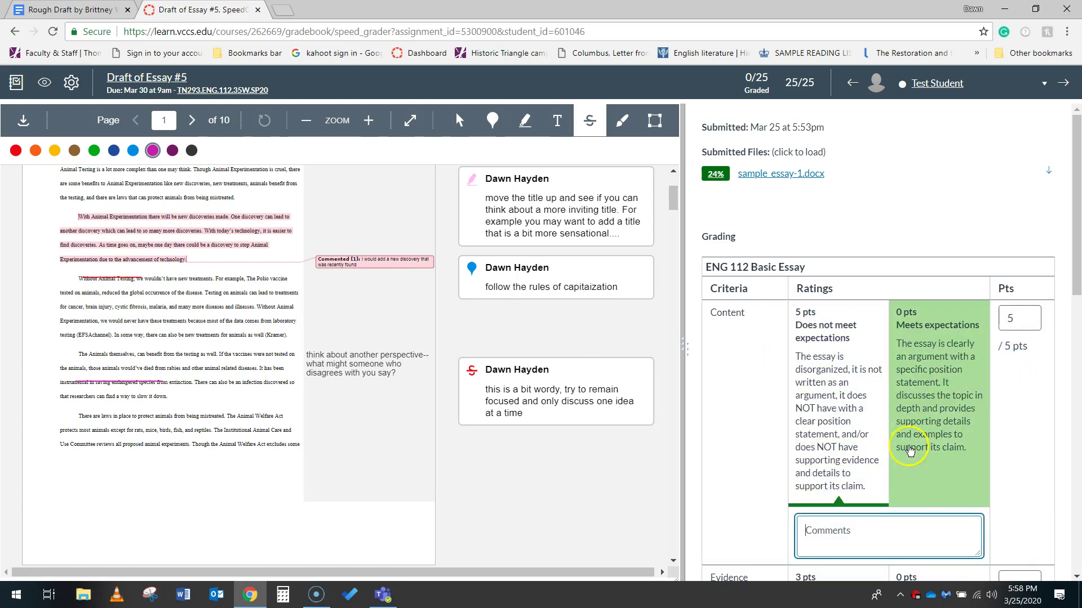
pyautogui.click(917, 513)
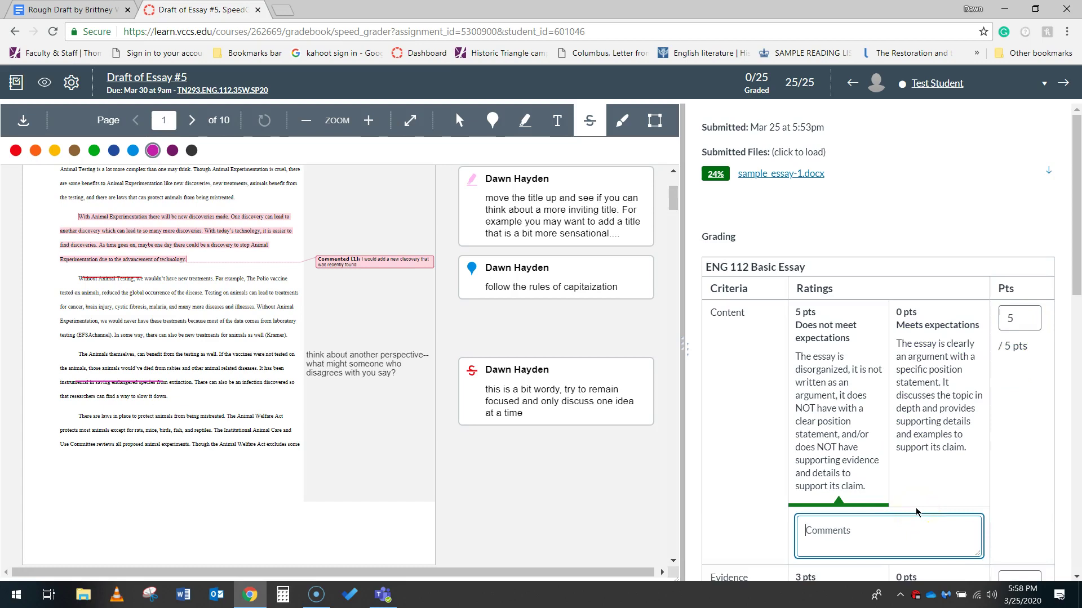
pyautogui.write('You')
pyautogui.press('BackSpace')
pyautogui.press('BackSpace')
pyautogui.write('This is a good beginning. Now')
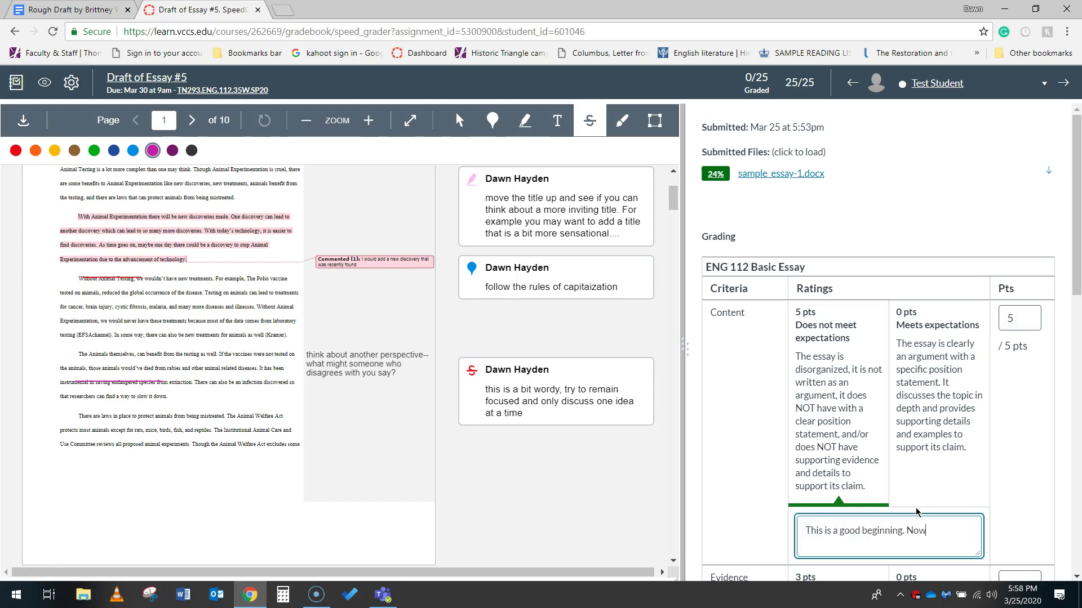
pyautogui.write(' work on adding additional research to')
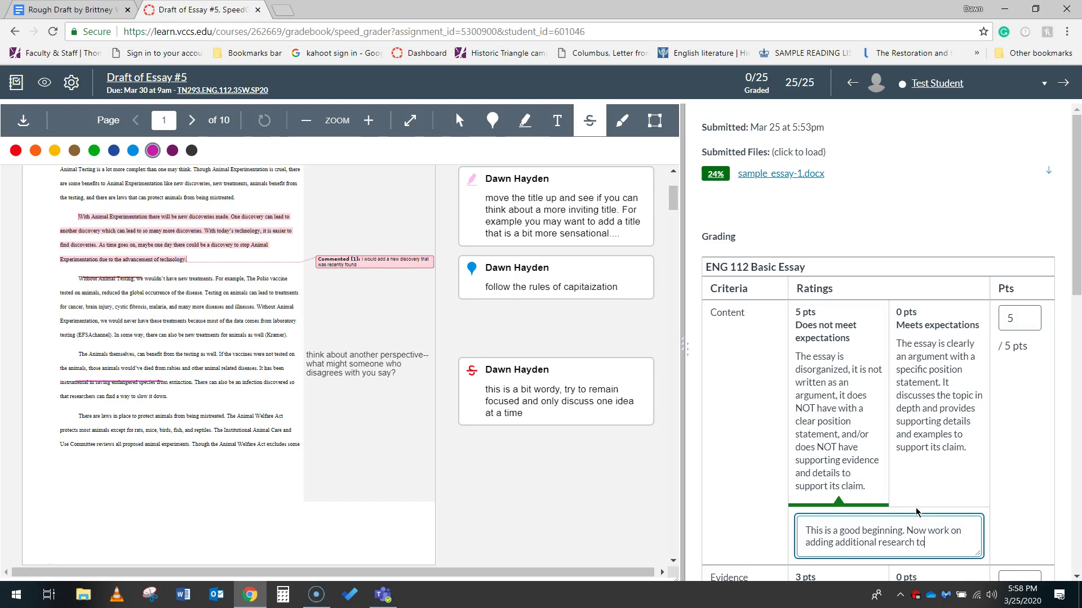
pyautogui.write('pport your second point.')
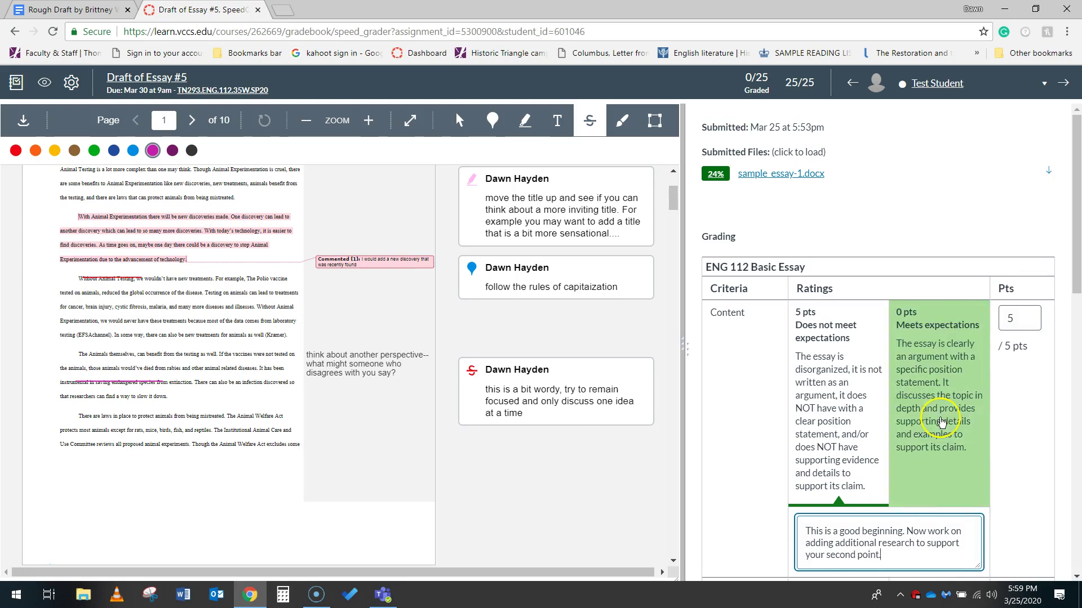
# - Give the Evidence criterion 3 points and comment "Your evidence is good; make sure that you use at least 3 academic sources."
pyautogui.scroll(-4, 941, 411)
pyautogui.click(1011, 375)
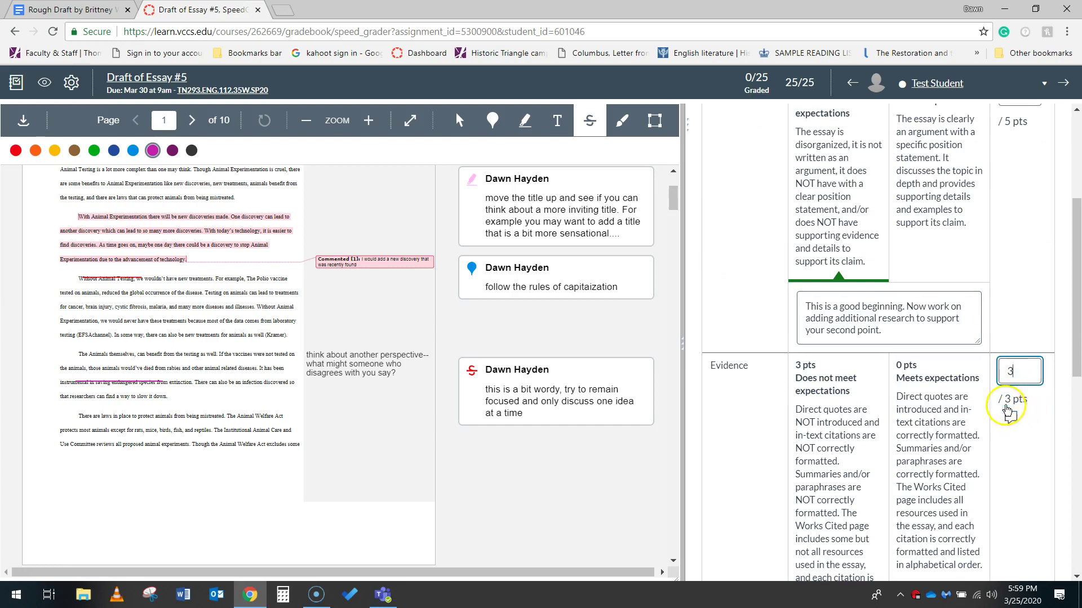
pyautogui.click(1011, 418)
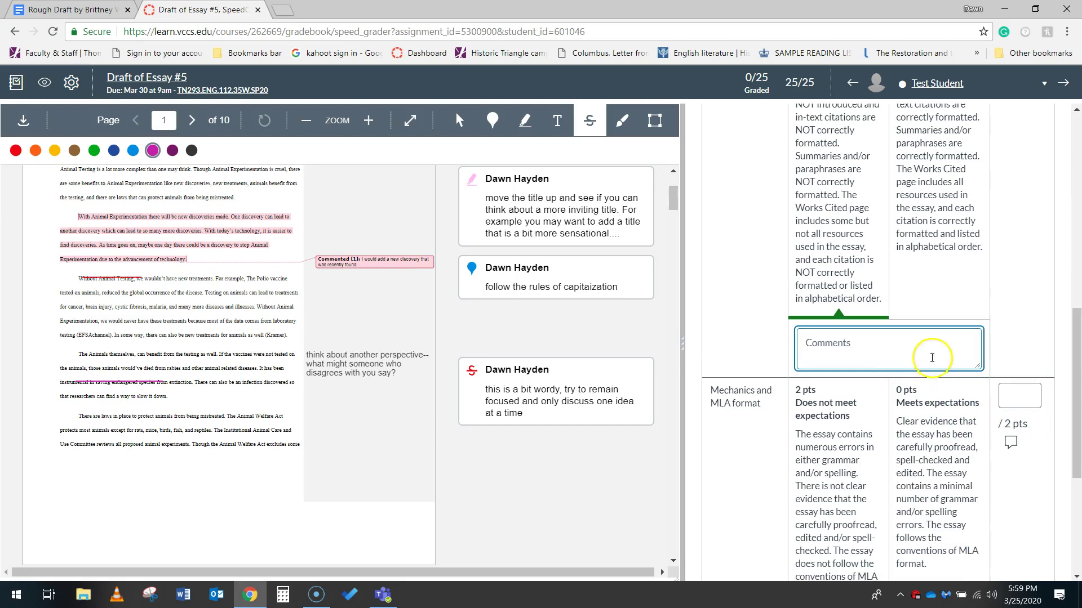
pyautogui.scroll(-3, 932, 355)
pyautogui.scroll(2, 967, 350)
pyautogui.write('Your e')
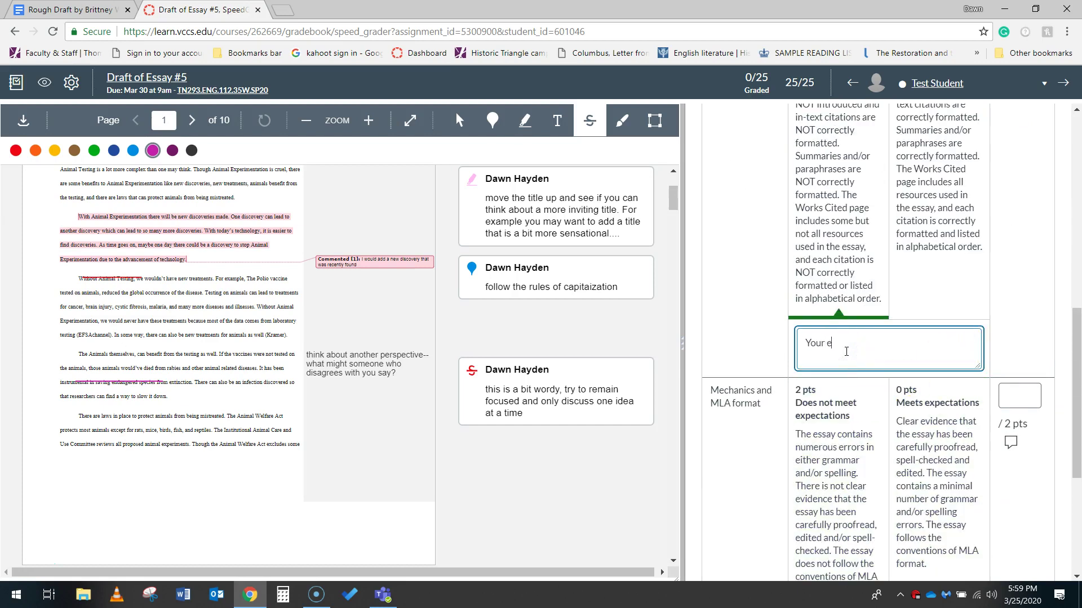
pyautogui.write('vidence is good; try t')
pyautogui.press('BackSpace')
pyautogui.press('BackSpace')
pyautogui.press('BackSpace')
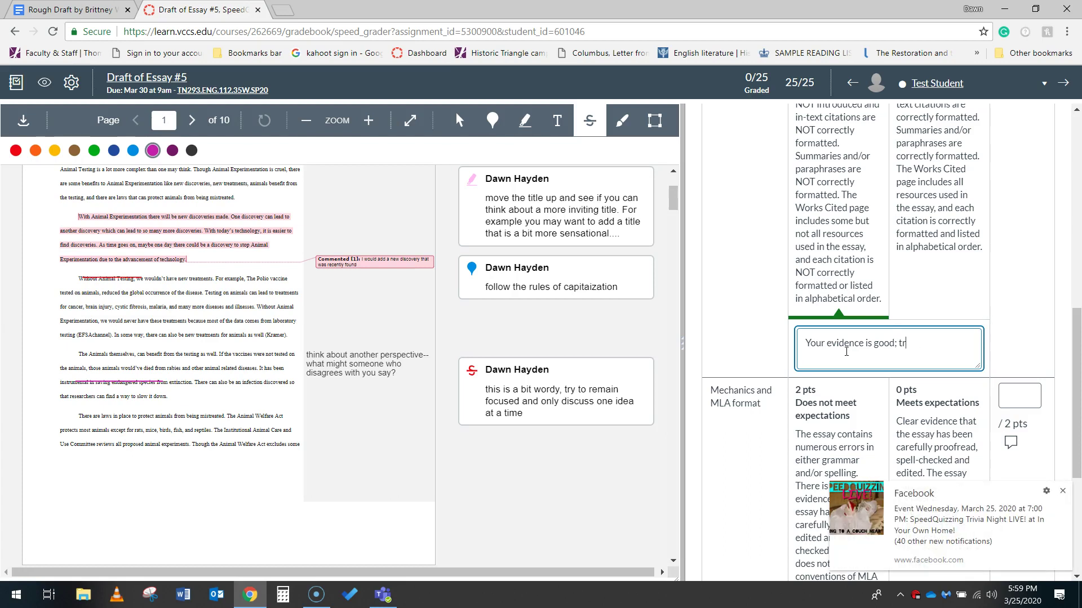
pyautogui.write('make sure that you use at least 3 academic sources.')
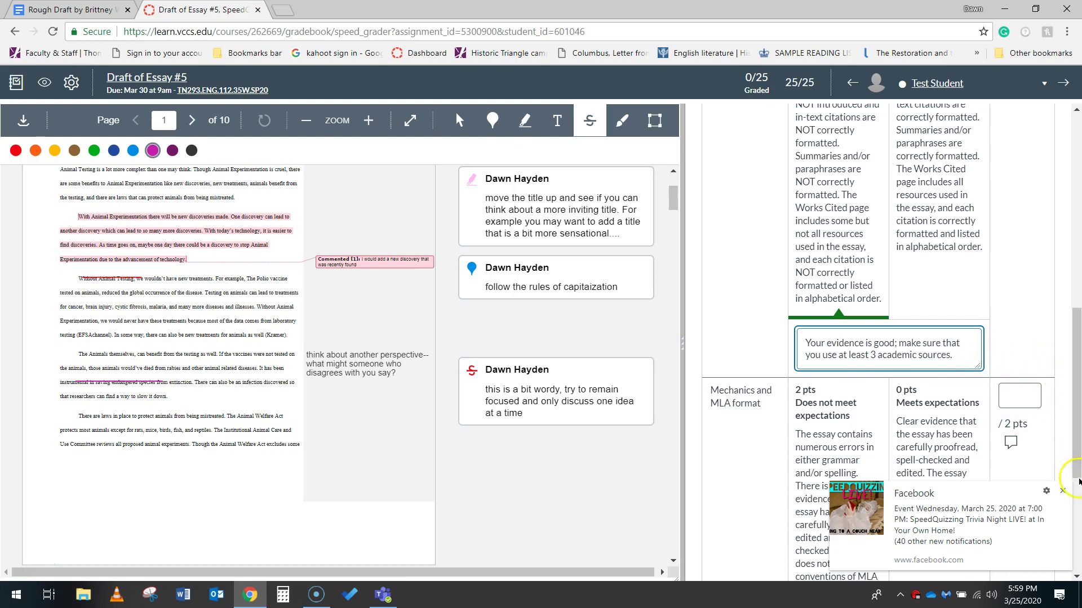
# - Give the Mechanics and MLA format criterion 1 point
pyautogui.click(1062, 490)
pyautogui.click(1015, 403)
pyautogui.write('1')
# - Comment on Mechanics and MLA format "You still have a few comma splices that need work; check out section 3A of the online textbook." and save the rubric
pyautogui.click(1012, 445)
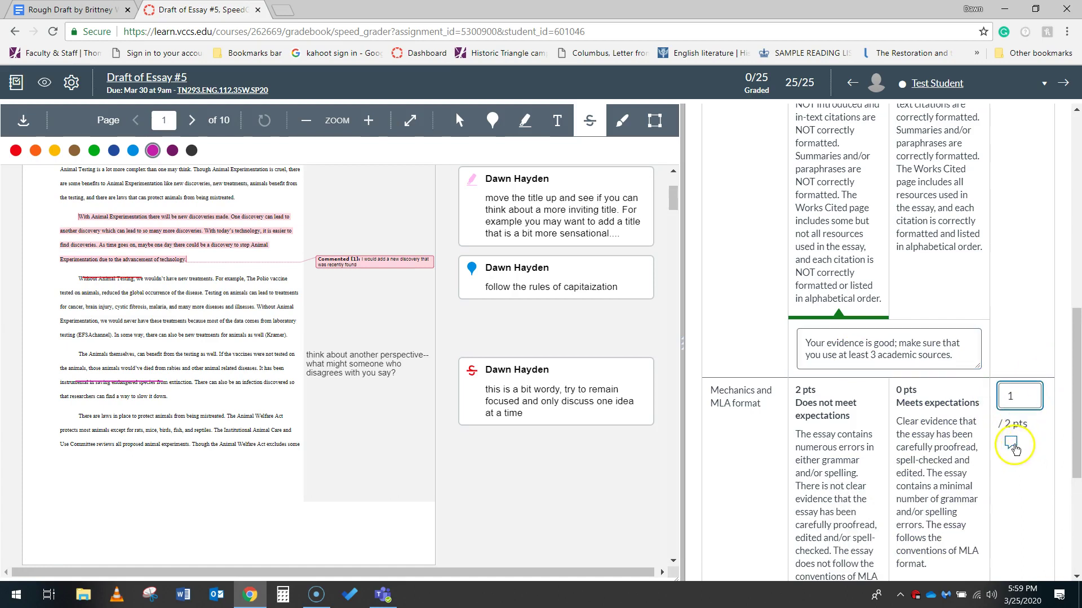
pyautogui.click(836, 354)
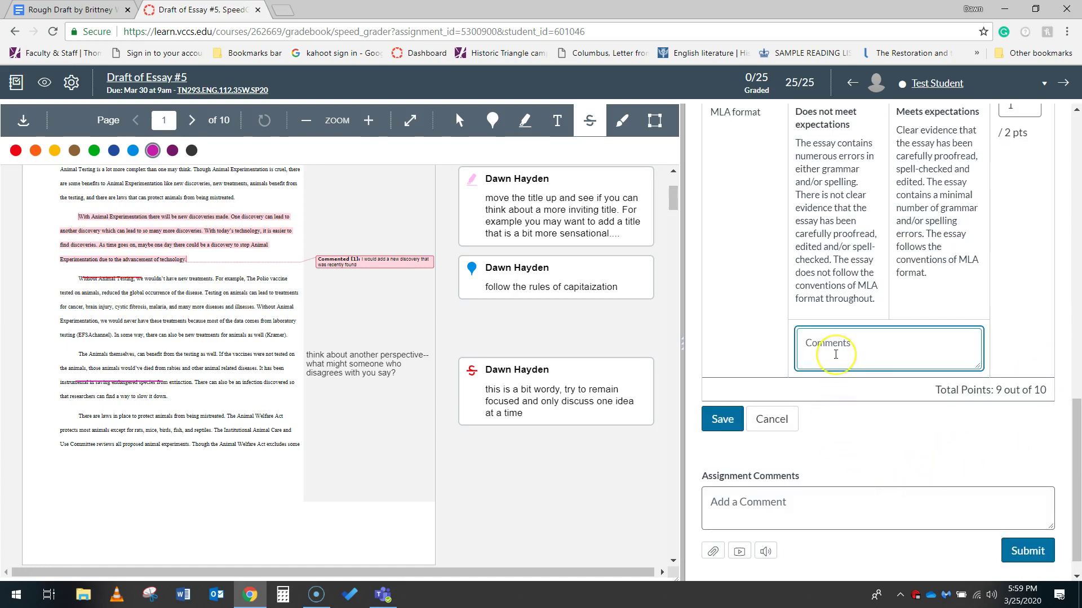
pyautogui.write('You ha')
pyautogui.write('still')
pyautogui.write(' have')
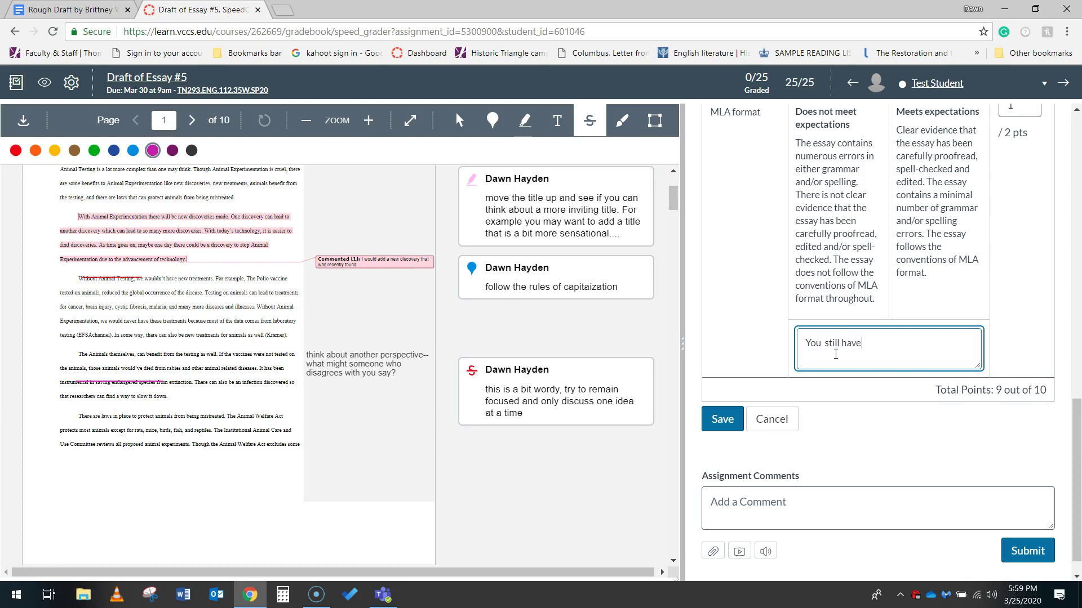
pyautogui.write(' a few comma splices that need work')
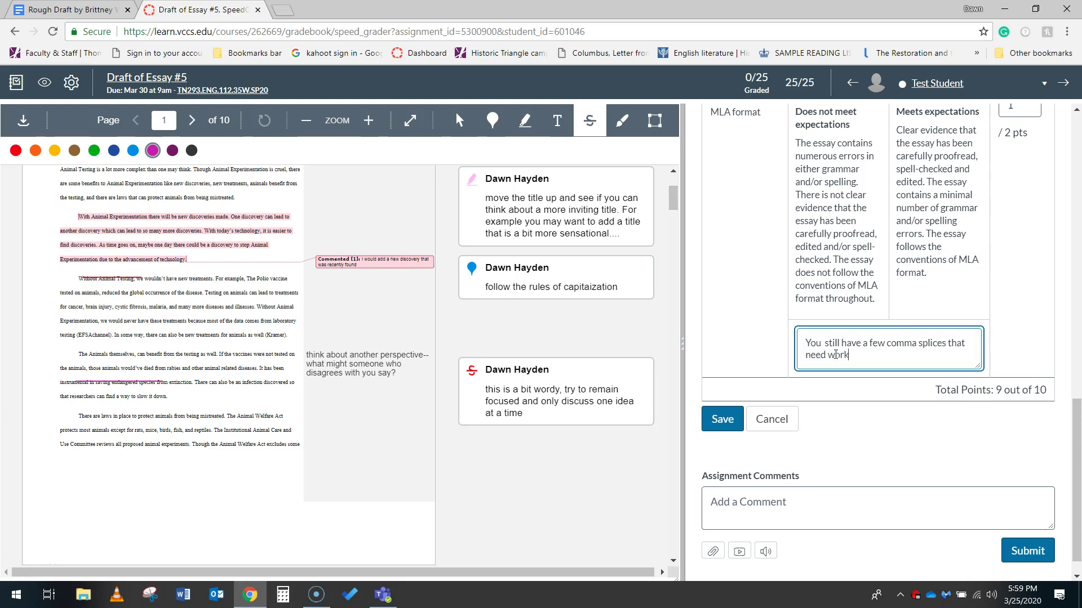
pyautogui.write('; check out section 3A of the')
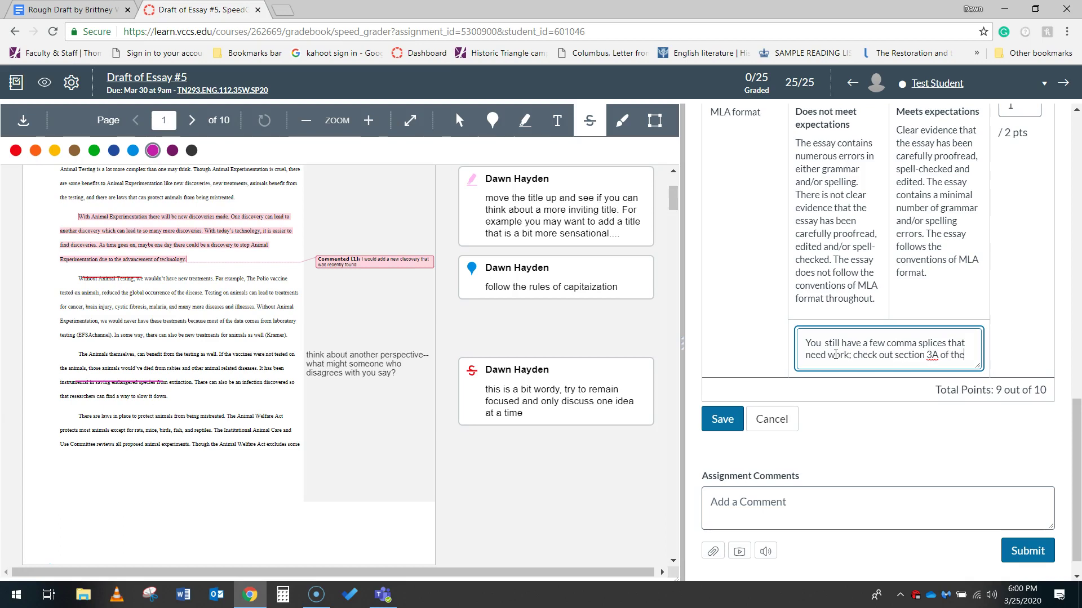
pyautogui.write(' online textbook.')
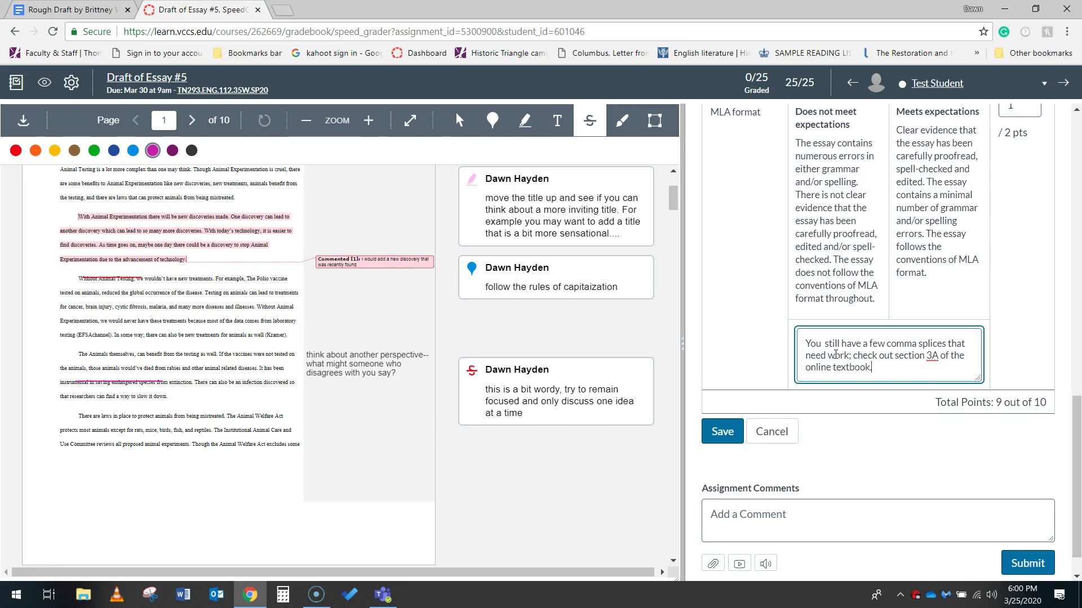
pyautogui.click(727, 434)
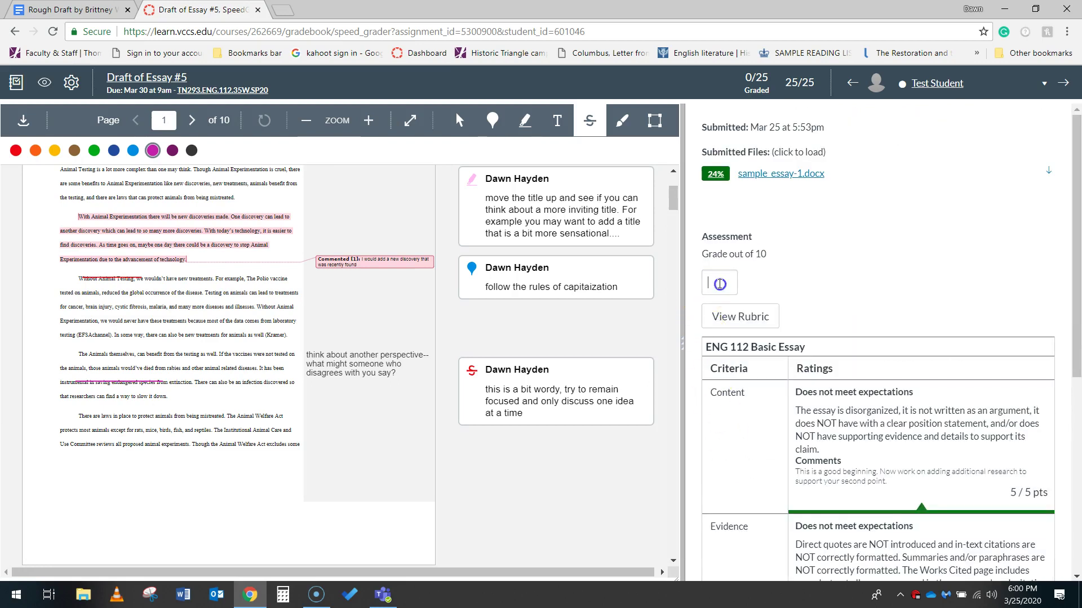
# - Write an assignment comment addressing the student by first name: "this is an interesting topic and I hope that you have enjoyed researching it."
pyautogui.scroll(-4, 815, 363)
pyautogui.scroll(-3, 814, 364)
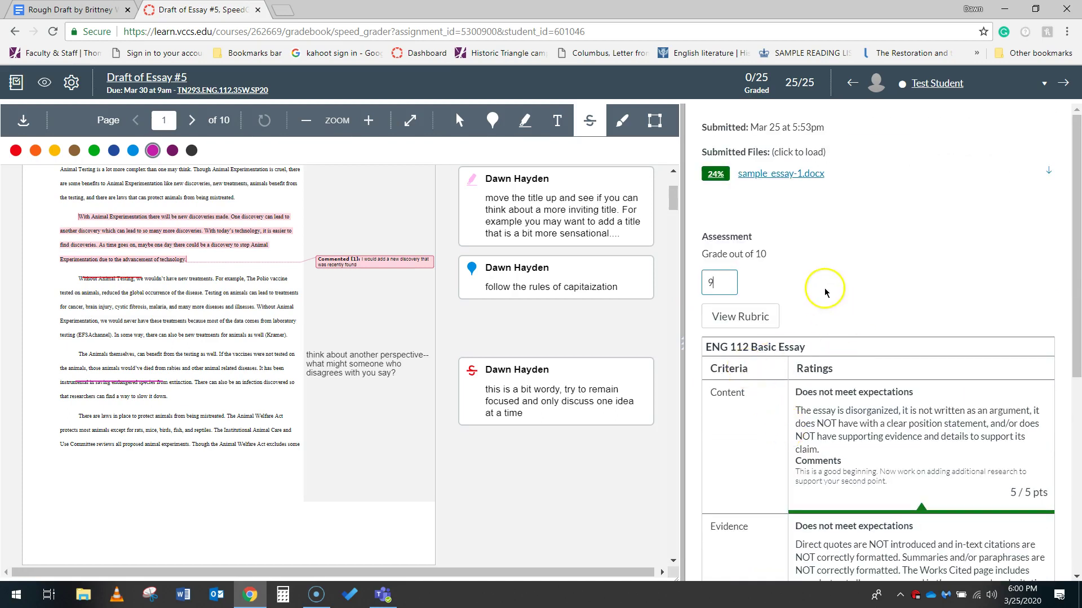
pyautogui.scroll(-6, 784, 441)
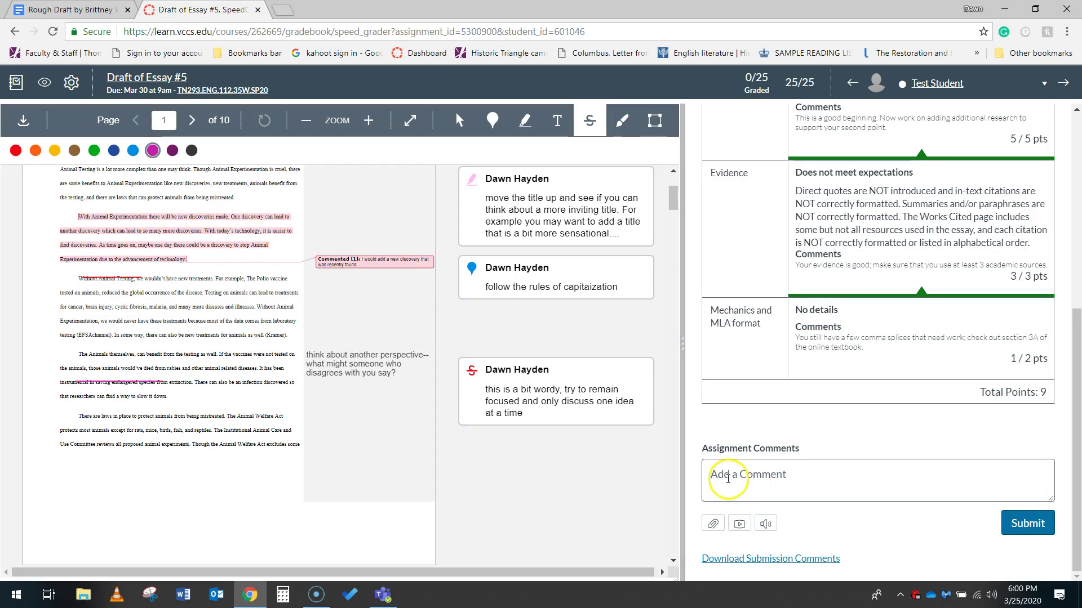
pyautogui.click(721, 476)
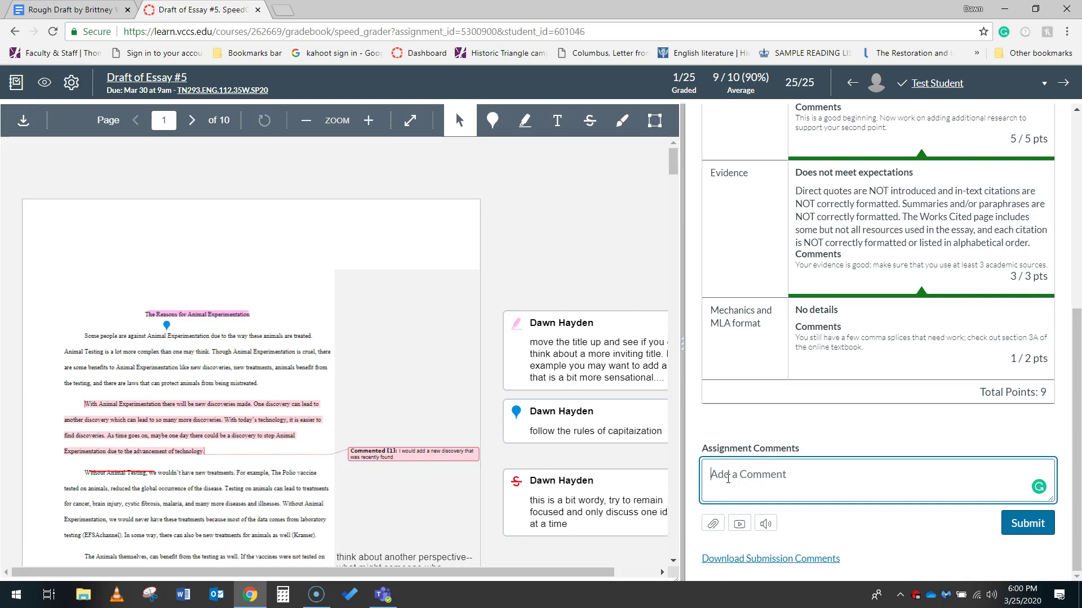
pyautogui.write('John, this was')
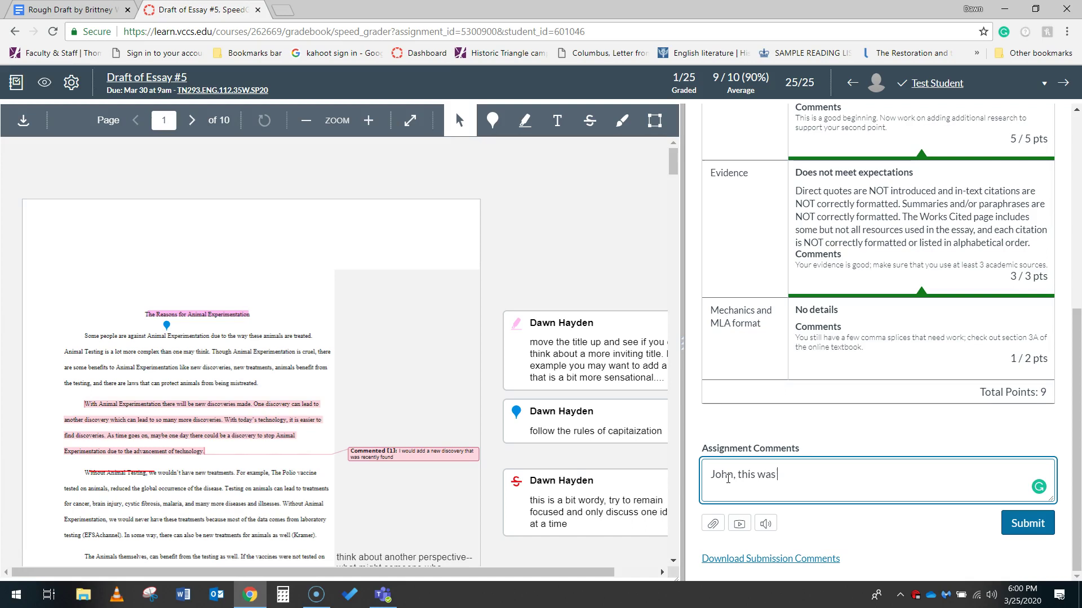
pyautogui.press('BackSpace')
pyautogui.press('BackSpace')
pyautogui.press('BackSpace')
pyautogui.press('BackSpace')
pyautogui.write('is an interesting topic and I hope that ')
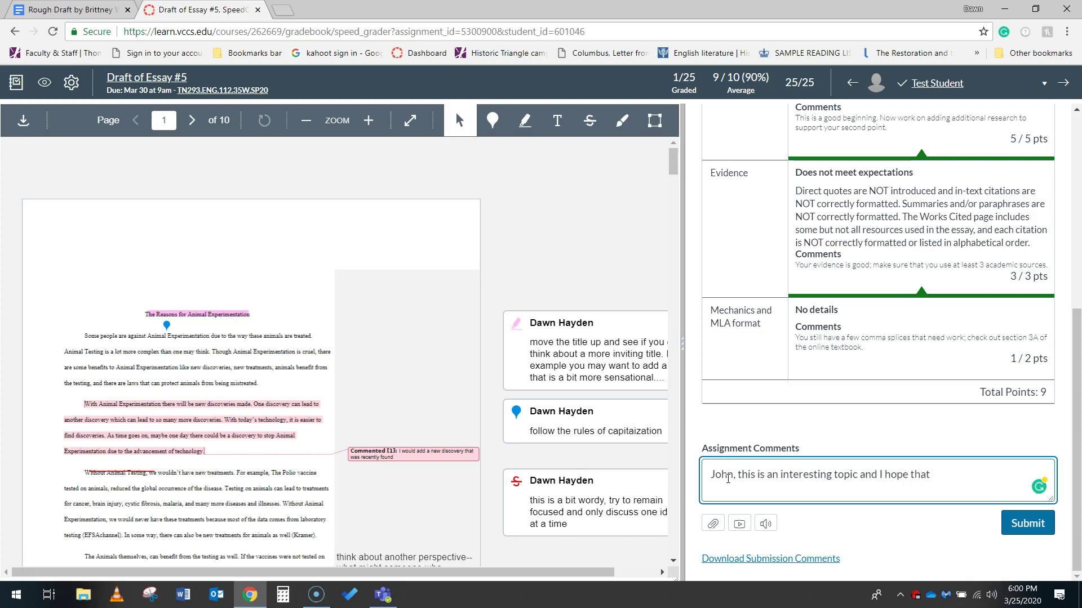
pyautogui.write('you have enjoyed researching it.')
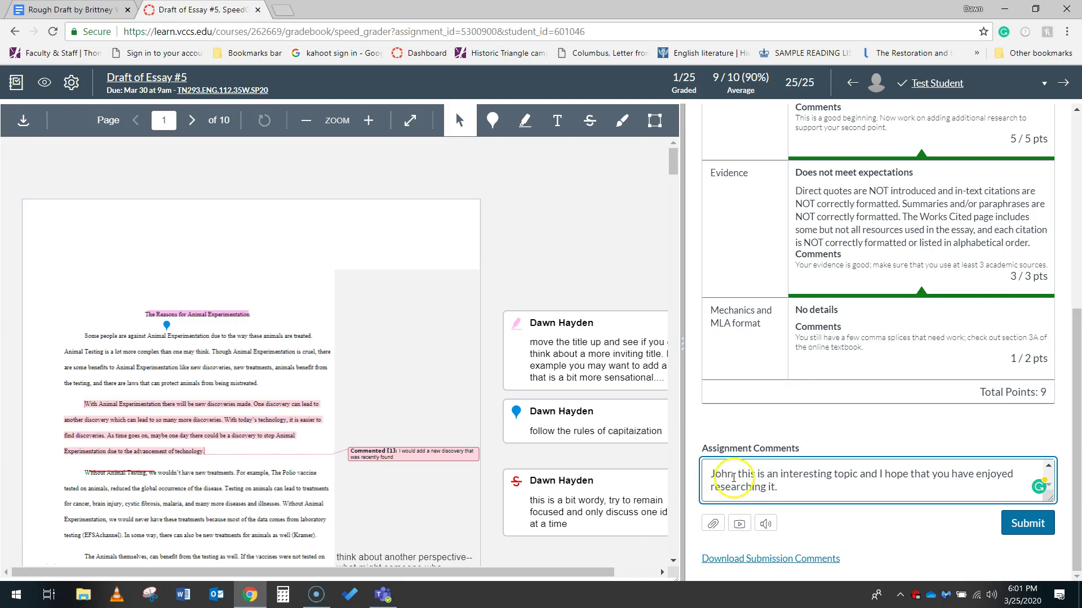
pyautogui.click(733, 478)
pyautogui.write(',')
pyautogui.click(804, 489)
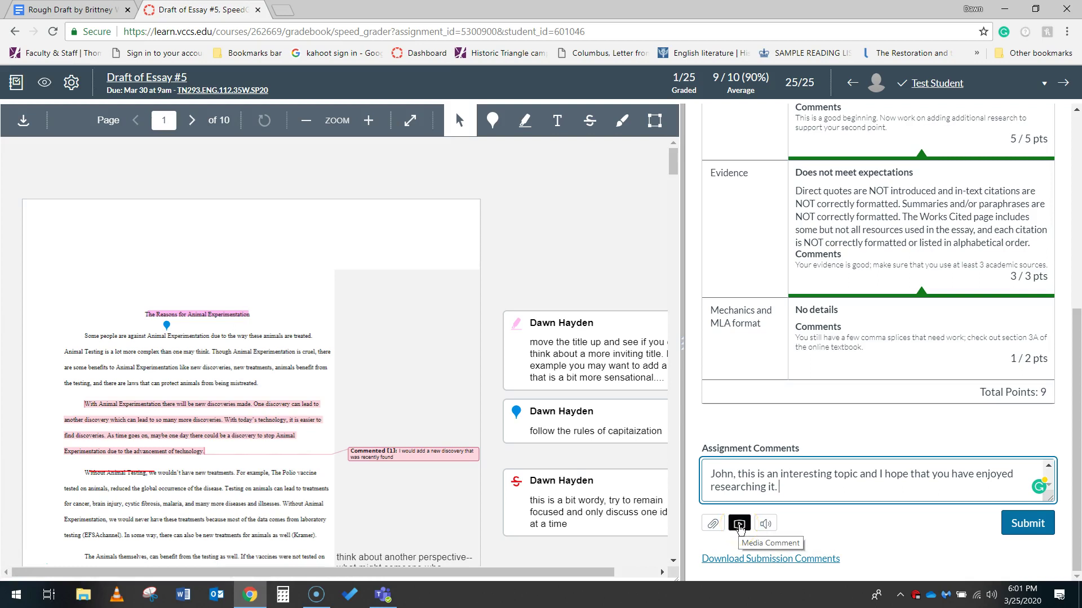
# - Submit the assignment comment to the student
pyautogui.click(740, 525)
pyautogui.click(738, 527)
pyautogui.click(737, 529)
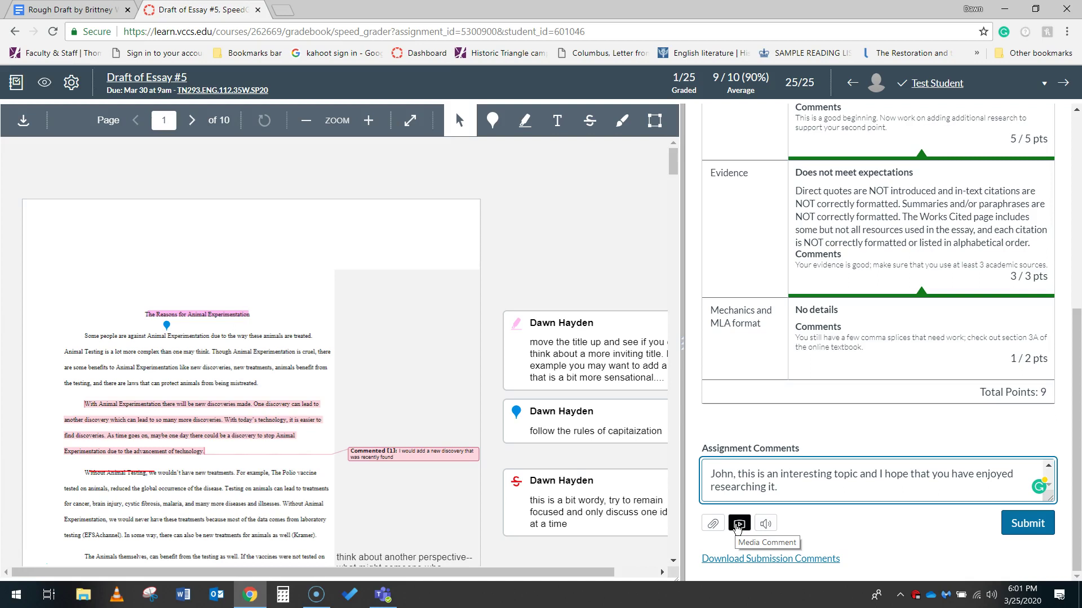
pyautogui.click(1021, 530)
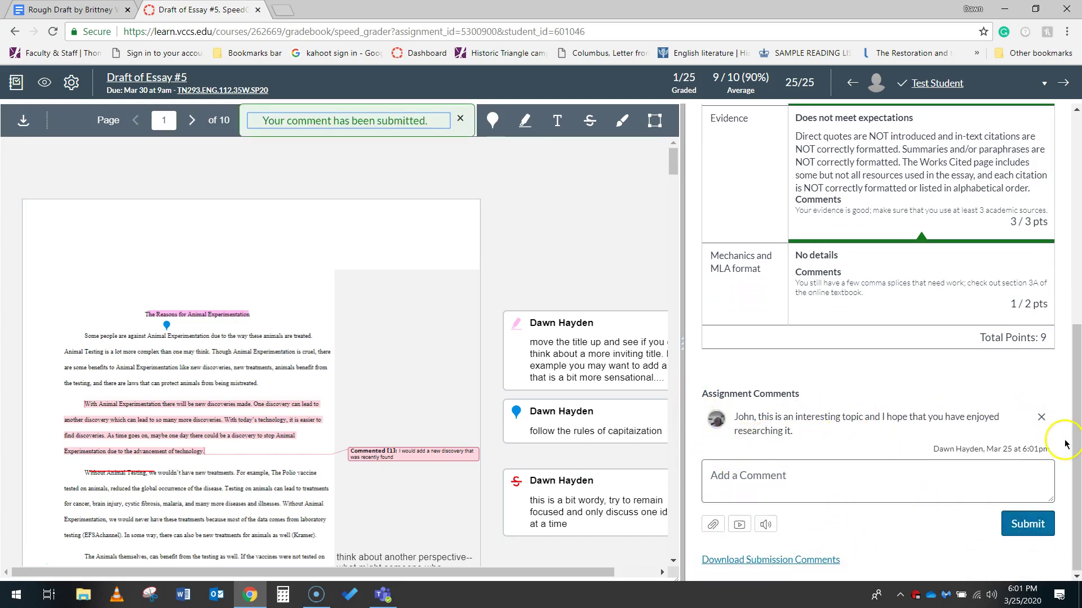
# - Open the Turnitin similarity report for sample_essay-1.docx and show its Match Overview
pyautogui.moveTo(1076, 454); pyautogui.dragTo(908, 191)
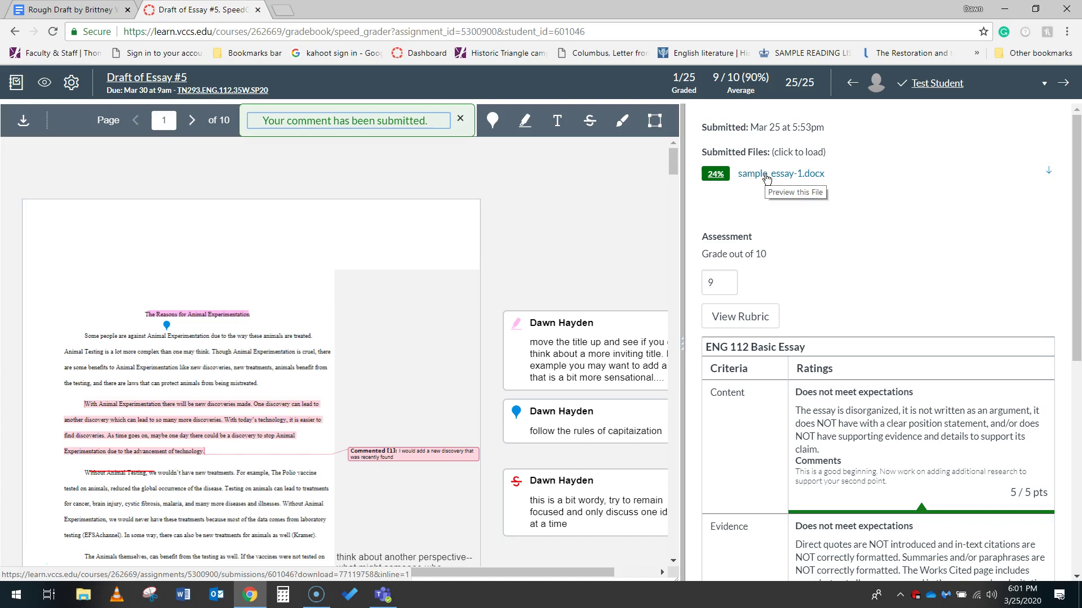
pyautogui.click(716, 177)
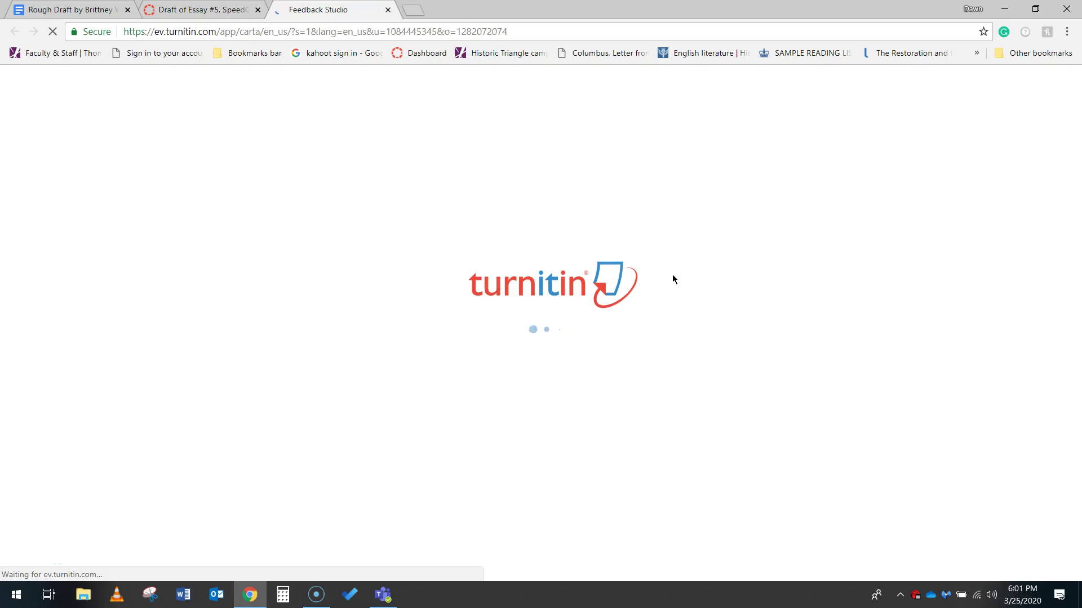
pyautogui.click(464, 344)
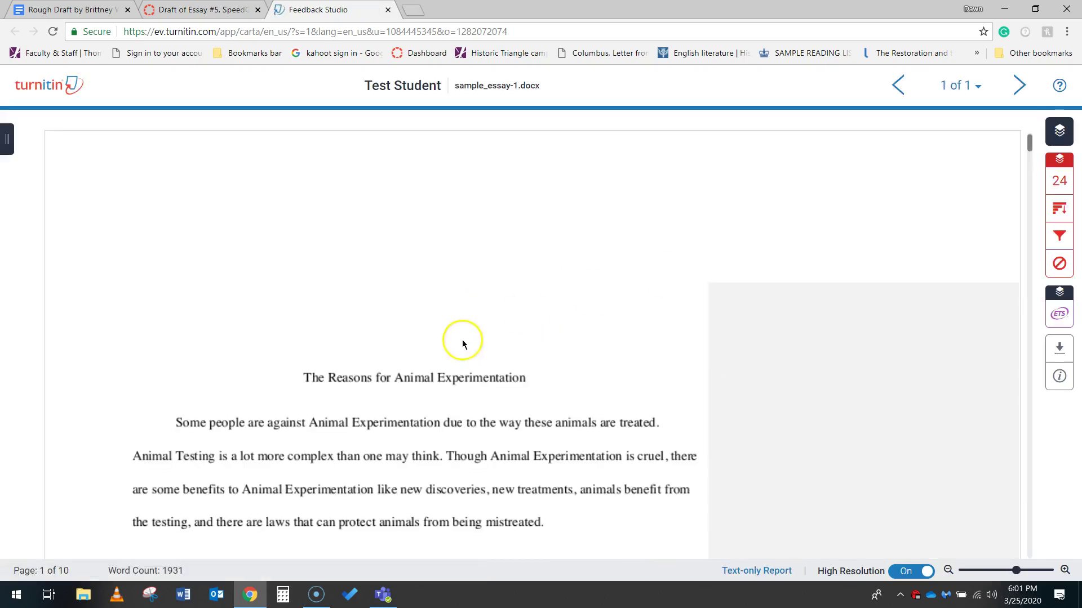
pyautogui.click(1060, 182)
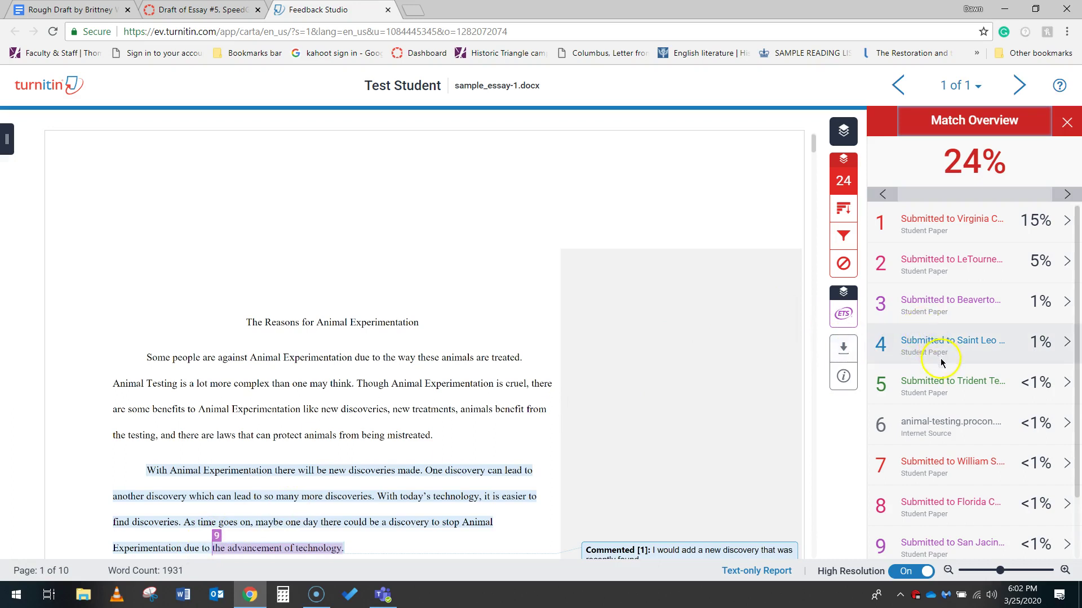
# - Examine the matching sources and the passages matched to the LeTourneau University student paper in the essay
pyautogui.scroll(-1, 927, 340)
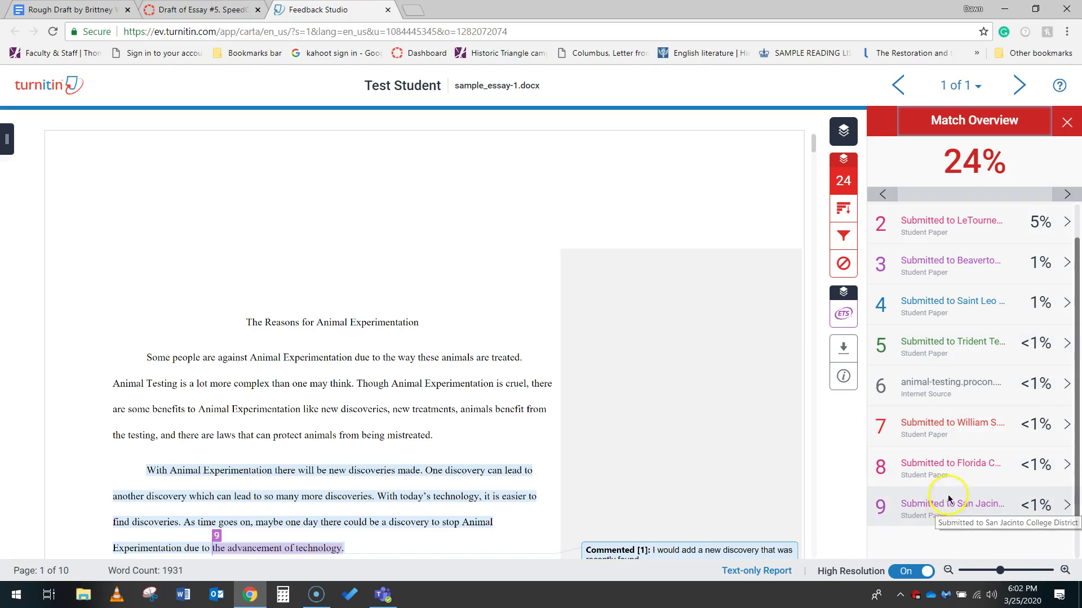
pyautogui.click(935, 225)
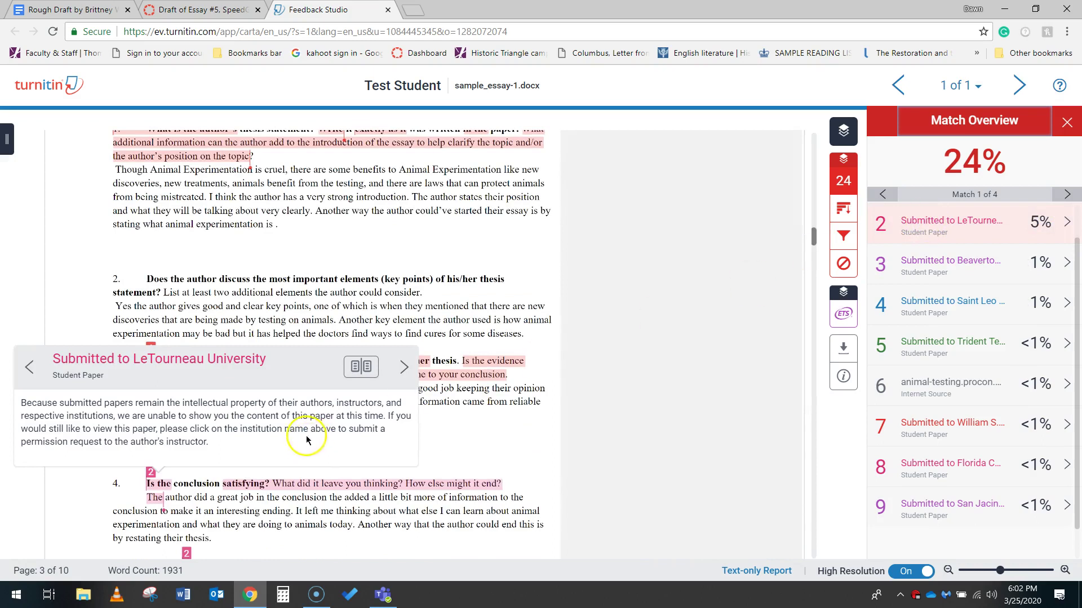
pyautogui.click(402, 367)
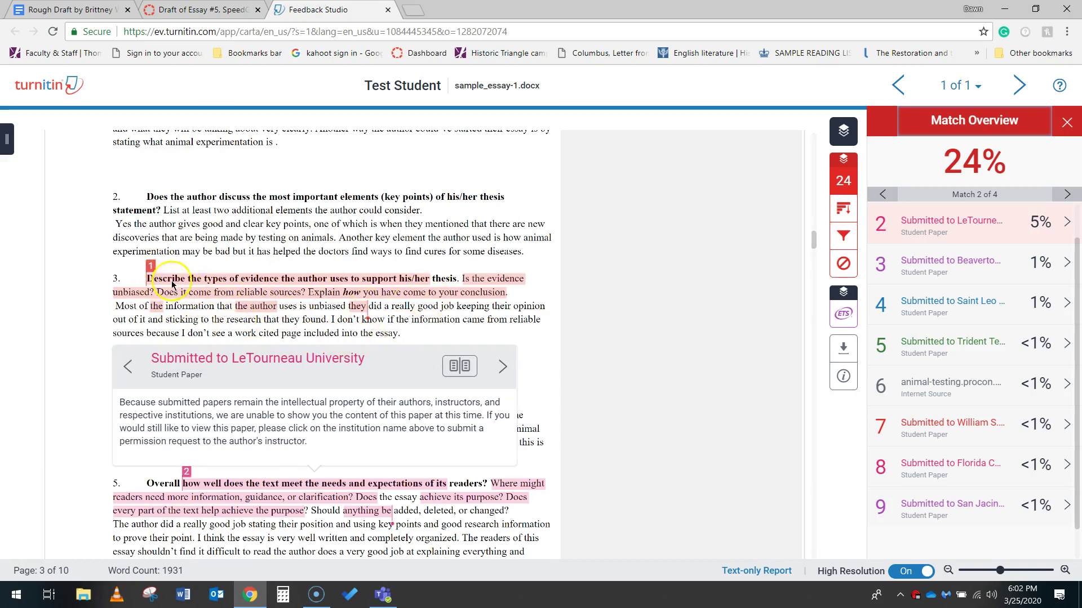
pyautogui.scroll(1, 398, 334)
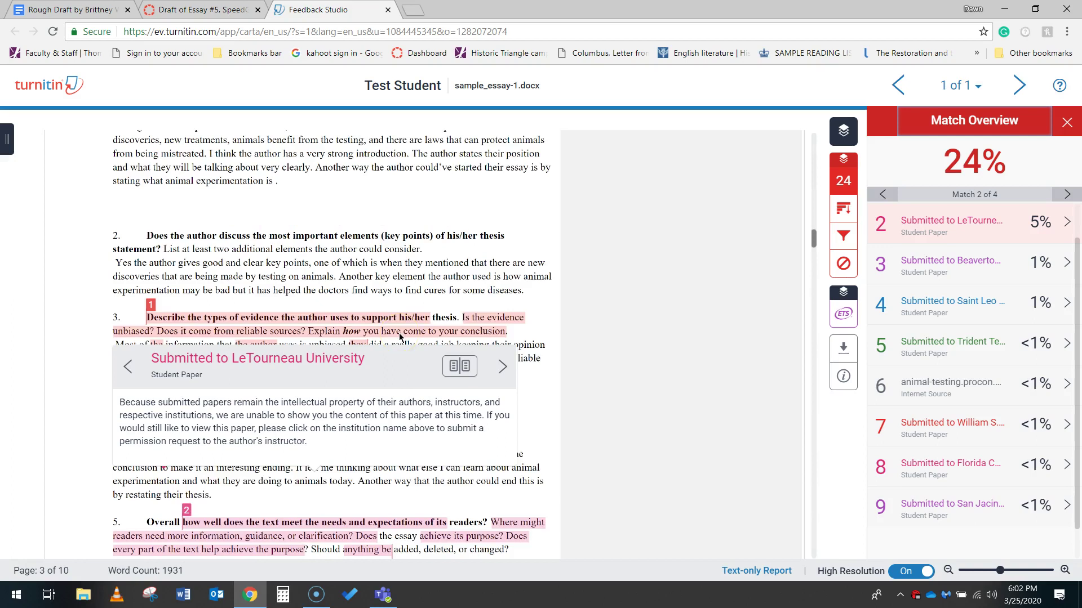
pyautogui.scroll(2, 399, 336)
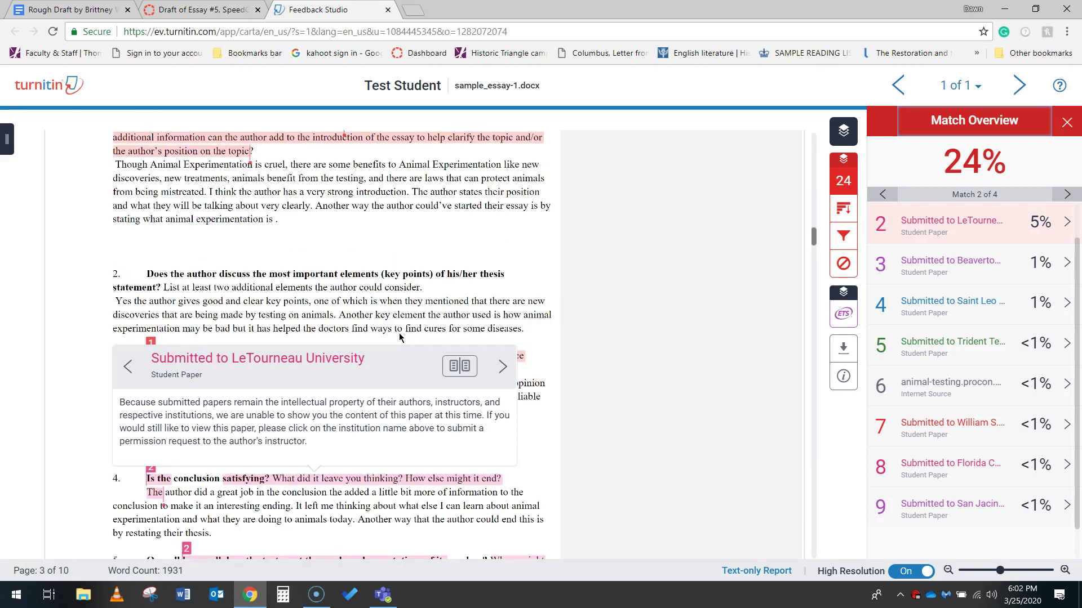
pyautogui.scroll(2, 398, 336)
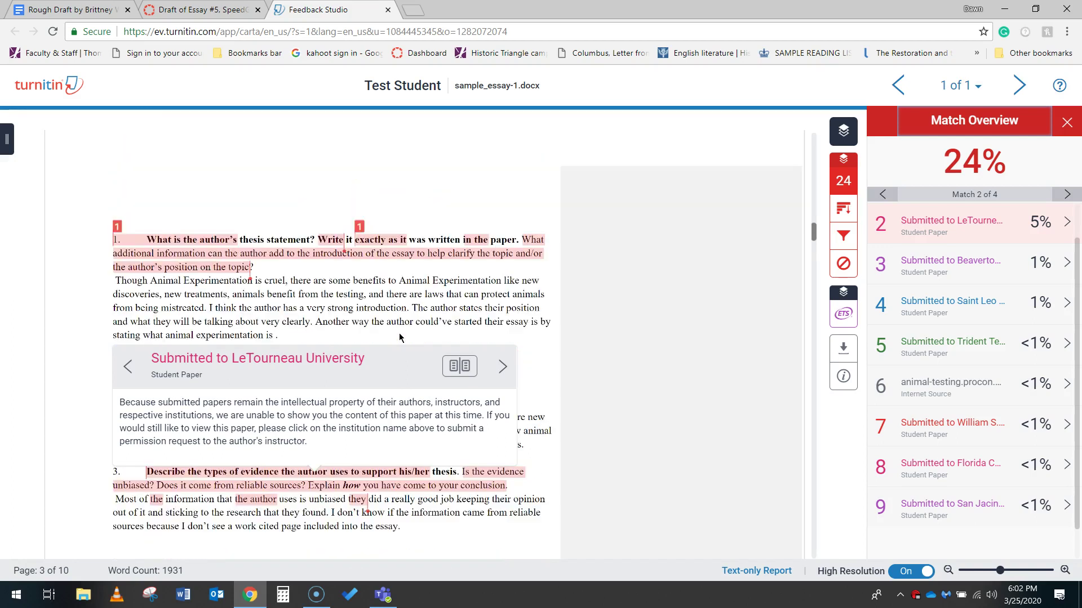
pyautogui.scroll(-3, 399, 336)
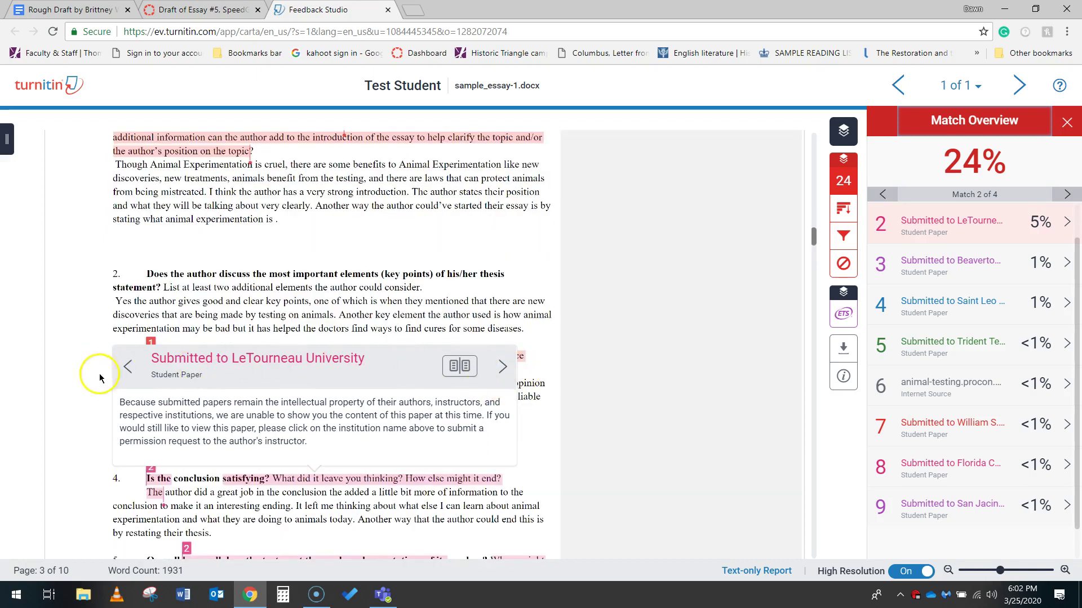
pyautogui.click(93, 427)
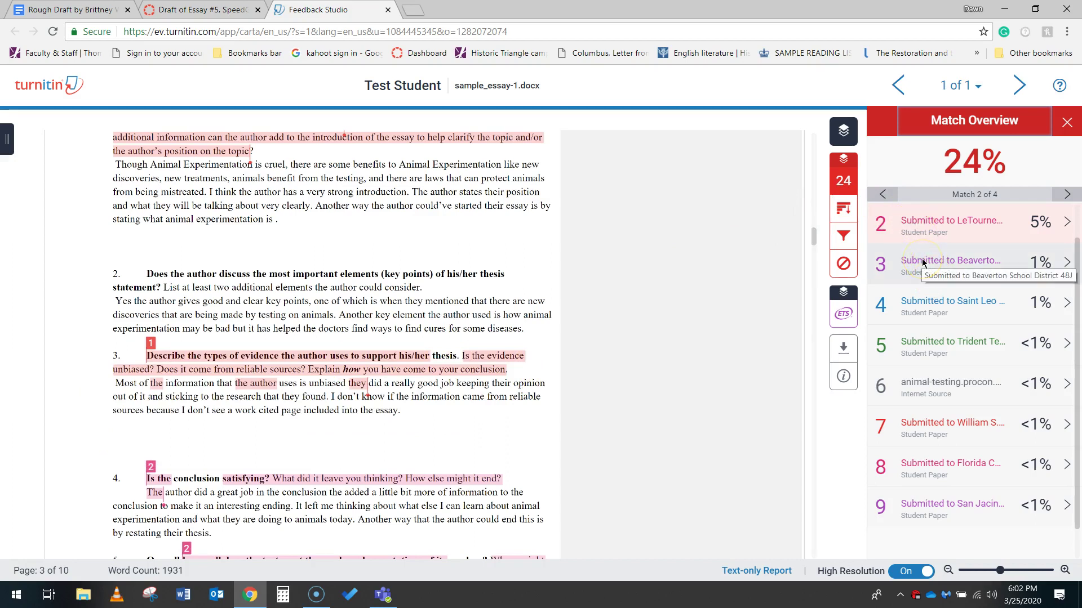
pyautogui.scroll(-1, 930, 344)
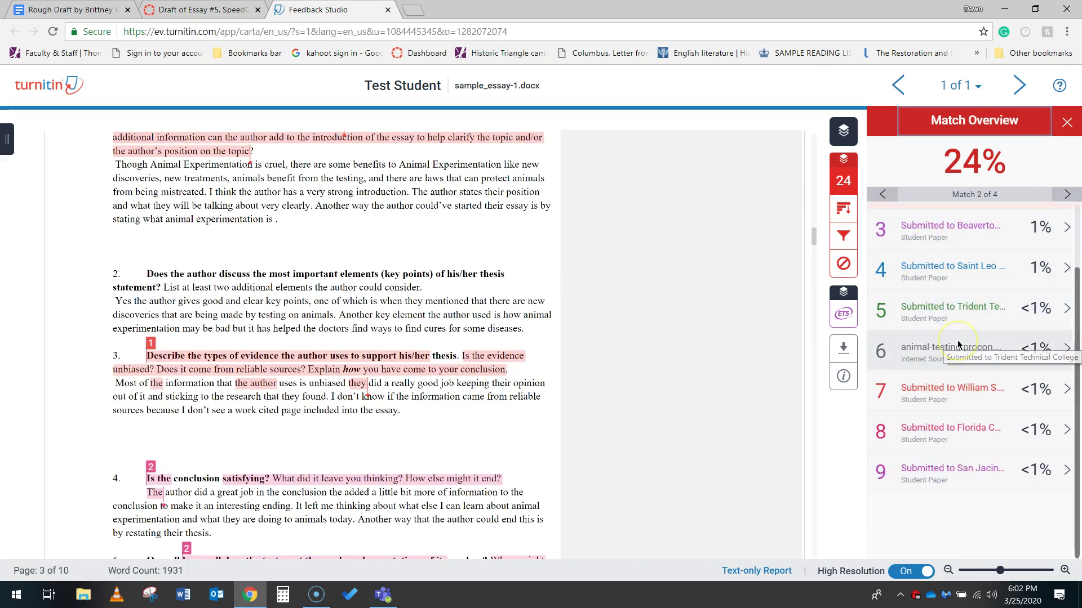
# - Show the list of all matching sources, and open the e-rater grammar and mechanics results alongside the essay's first page
pyautogui.click(841, 211)
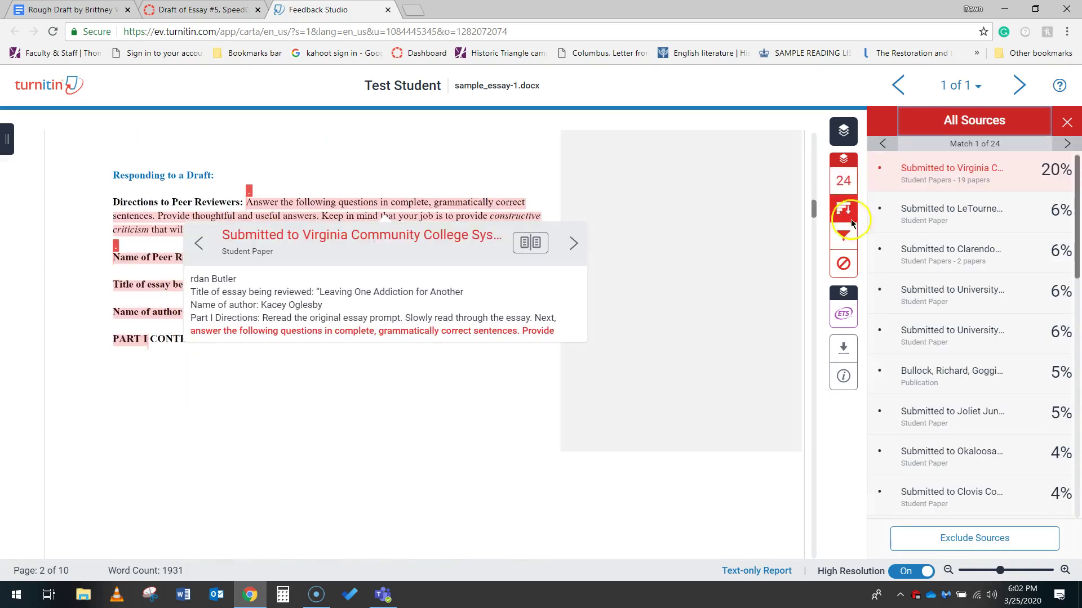
pyautogui.click(848, 297)
pyautogui.click(843, 315)
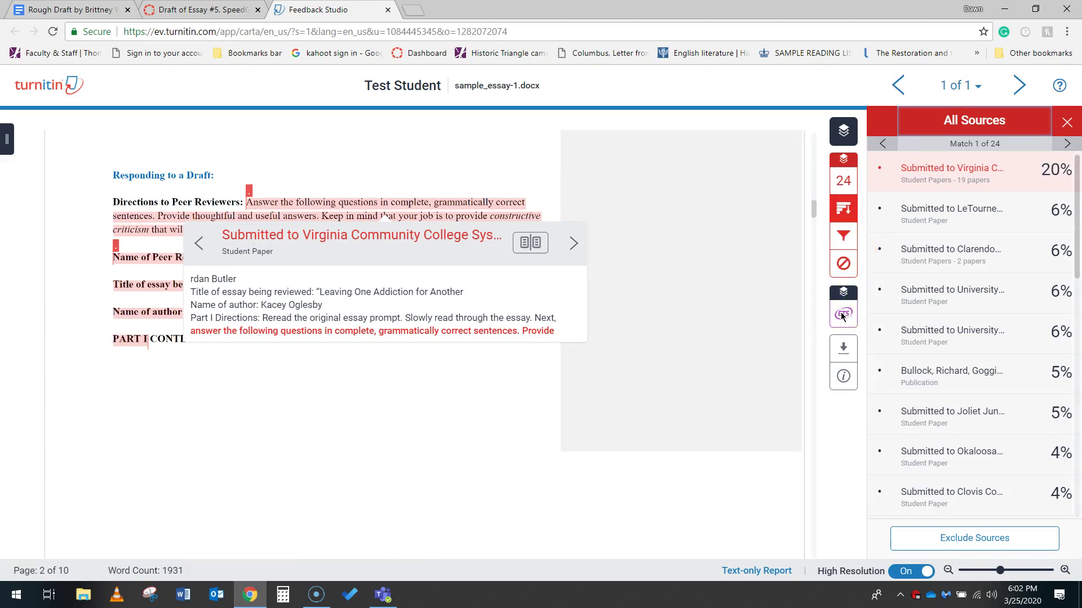
pyautogui.click(842, 316)
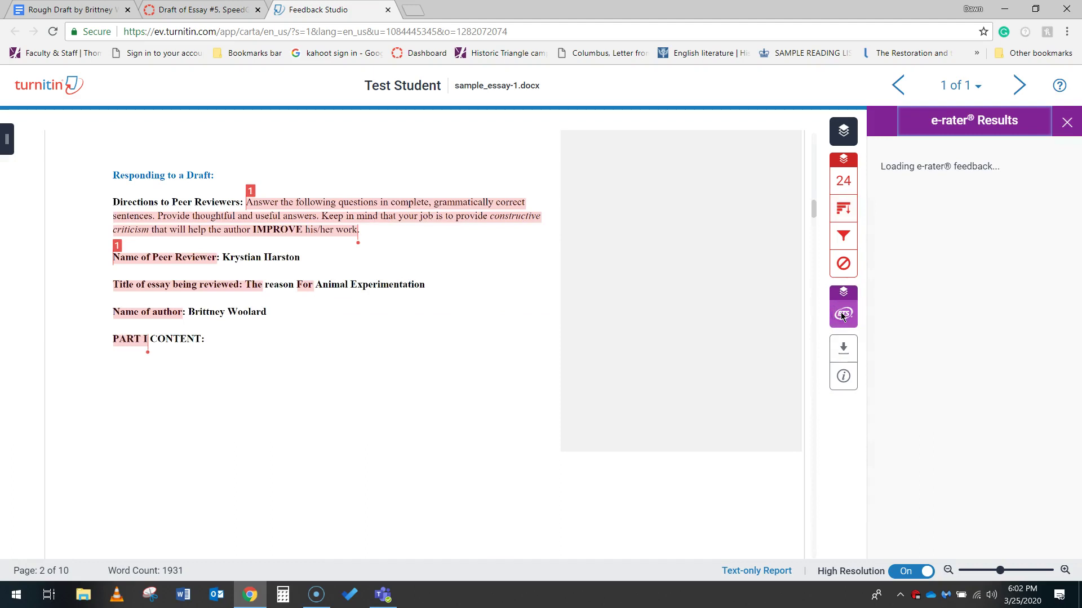
pyautogui.scroll(10, 720, 328)
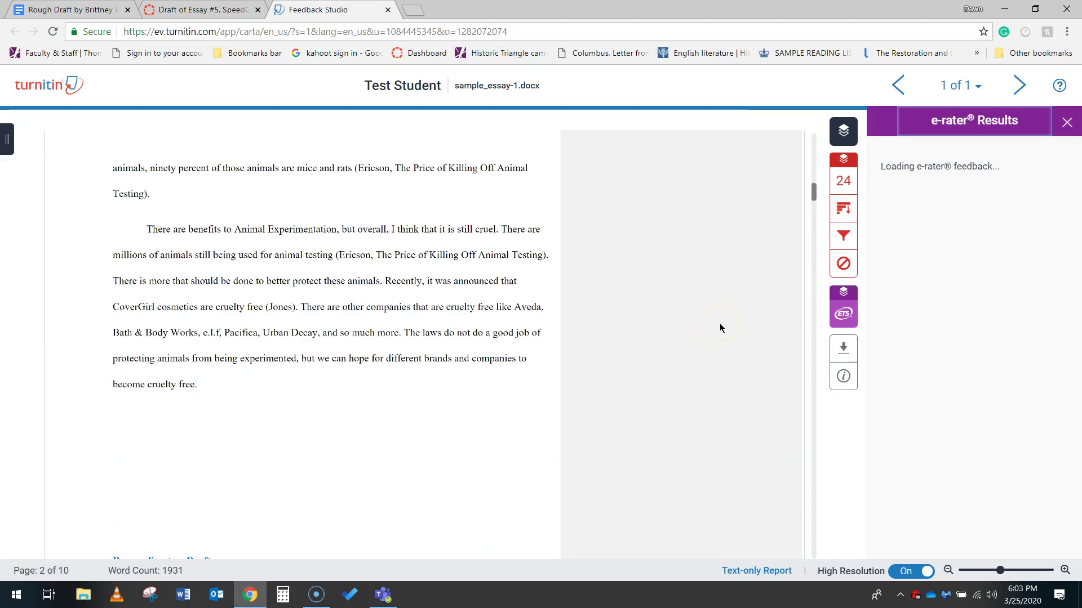
pyautogui.scroll(12, 719, 328)
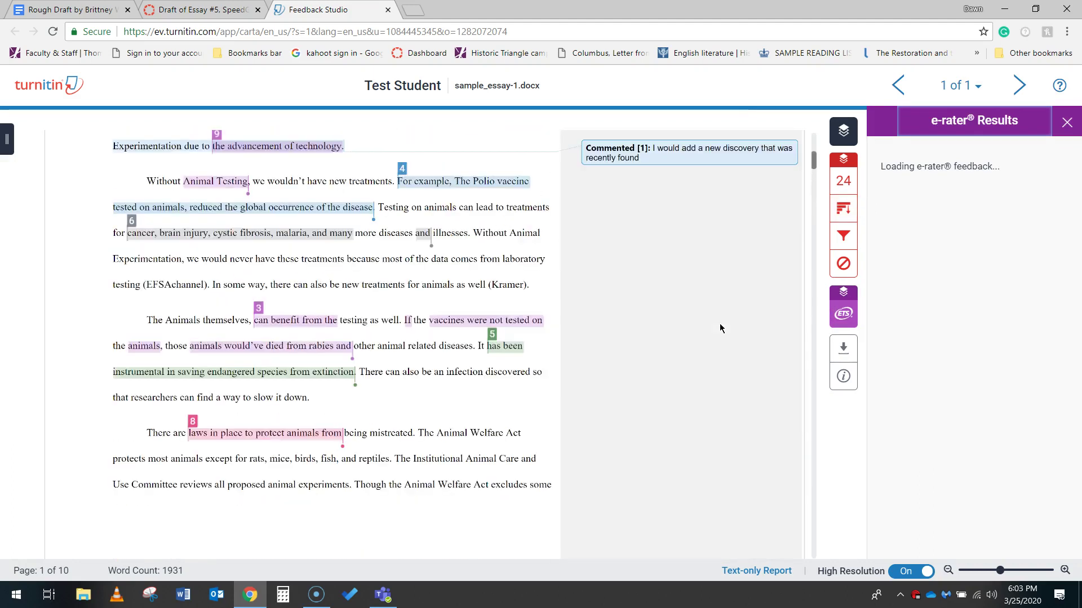
pyautogui.scroll(4, 720, 329)
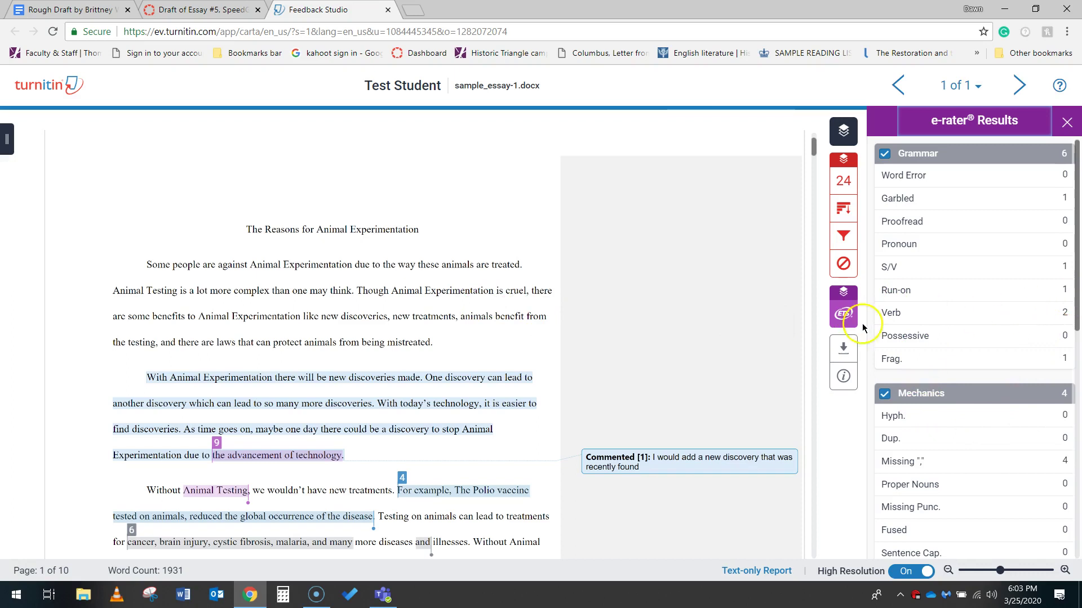
# - Examine the e-rater grammar and mechanics categories alongside the highlighted passages in the essay's opening paragraphs
pyautogui.click(890, 312)
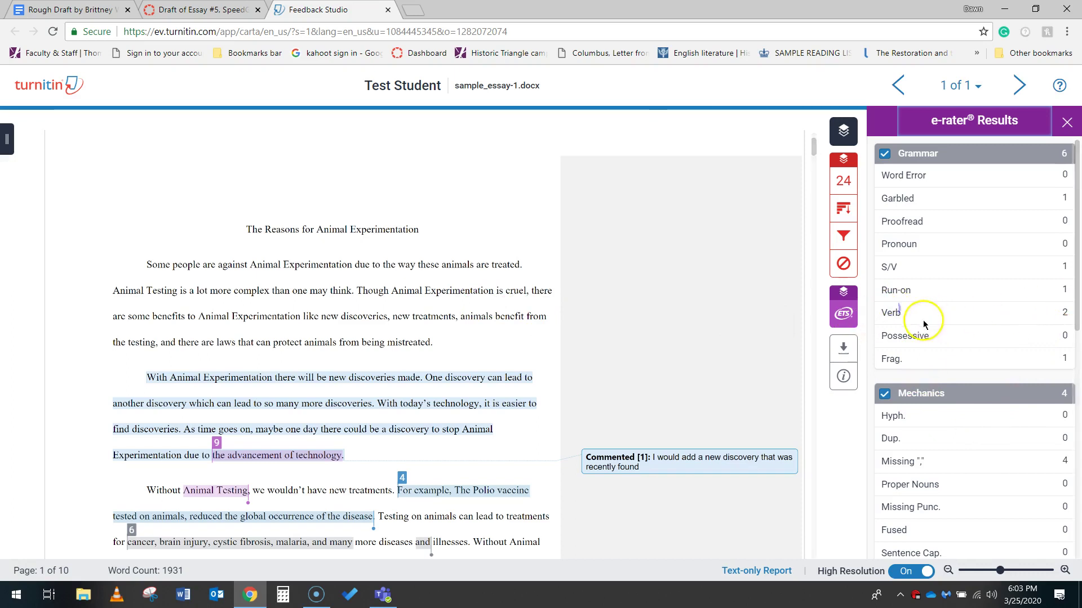
pyautogui.scroll(2, 644, 349)
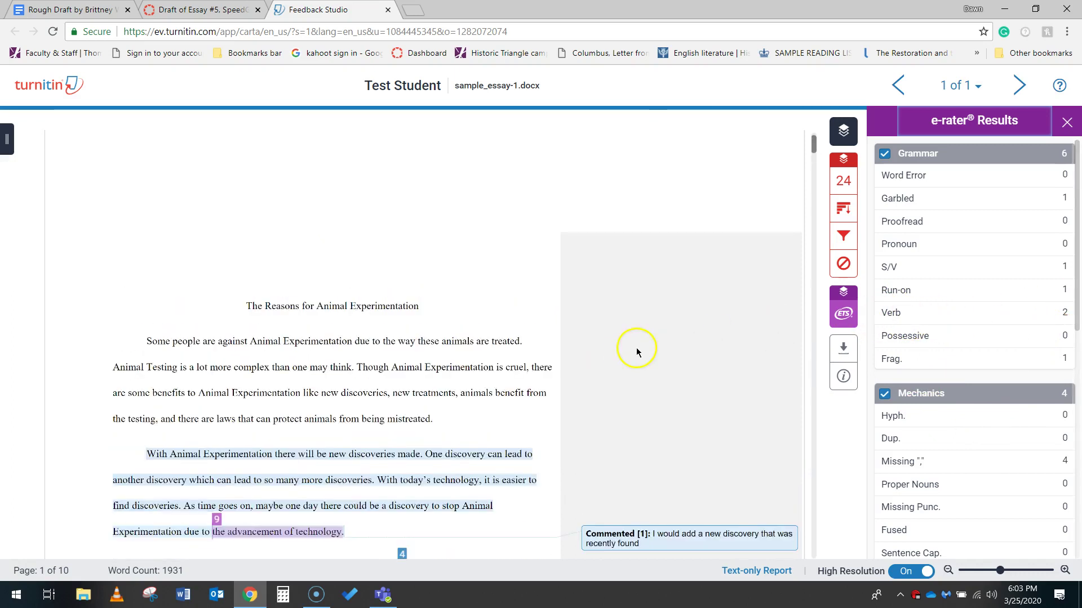
pyautogui.click(403, 517)
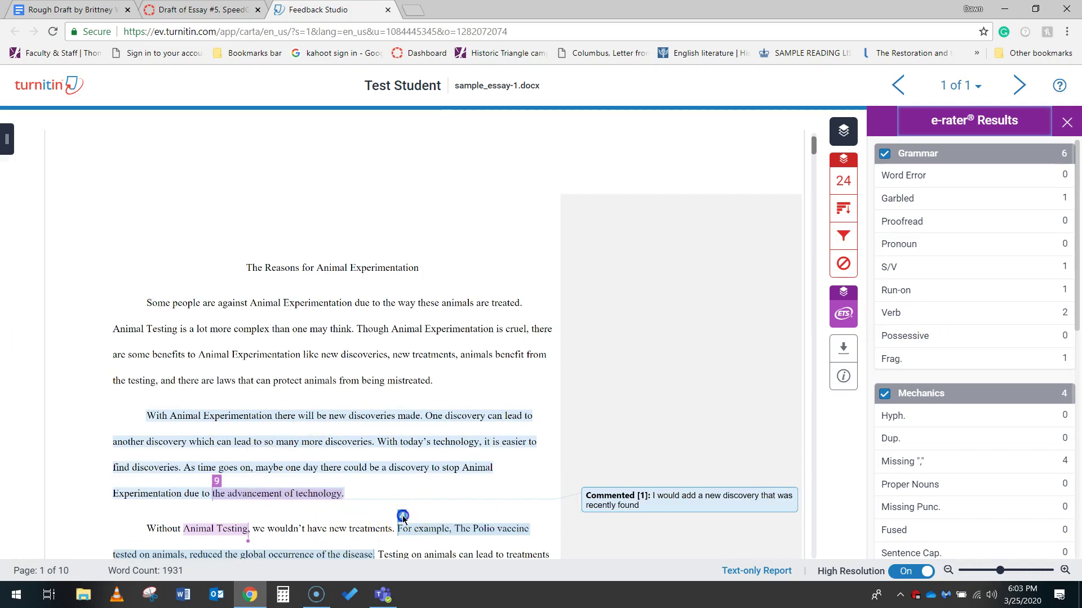
pyautogui.scroll(-2, 410, 528)
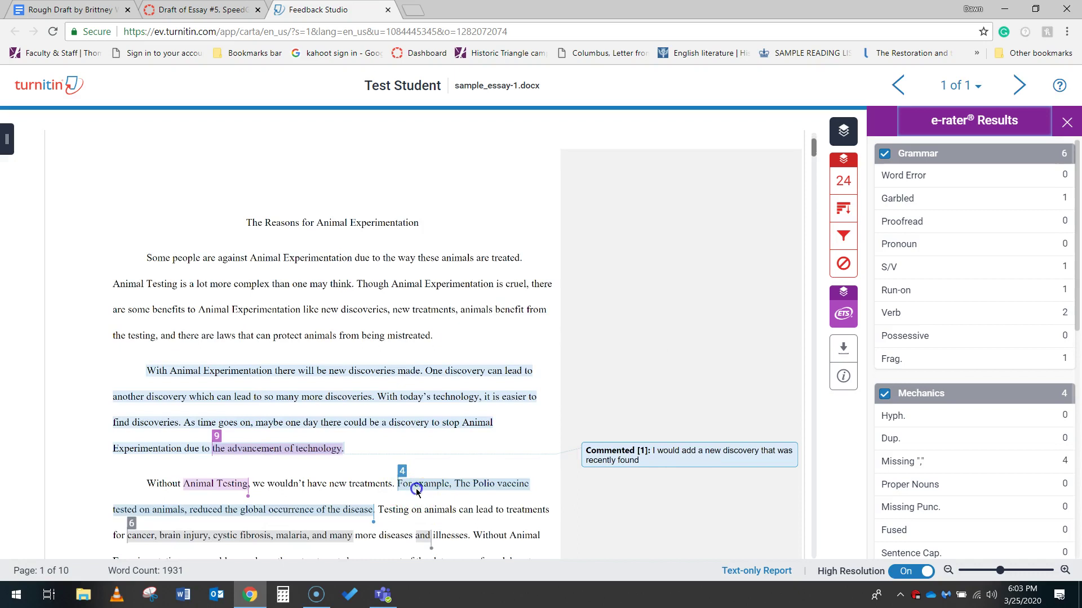
pyautogui.click(427, 543)
pyautogui.click(299, 451)
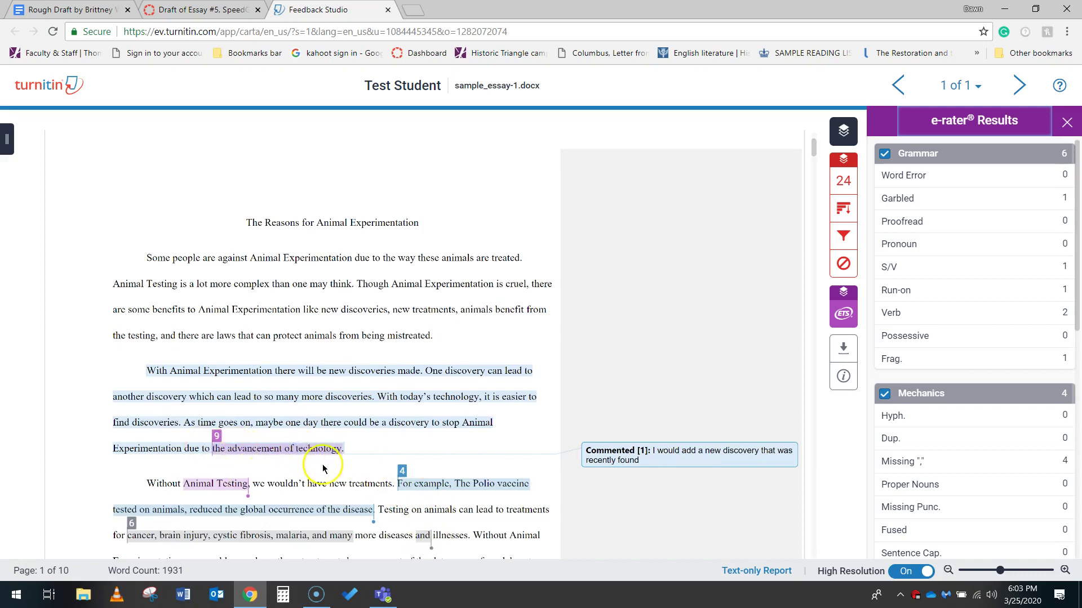
pyautogui.scroll(-3, 302, 464)
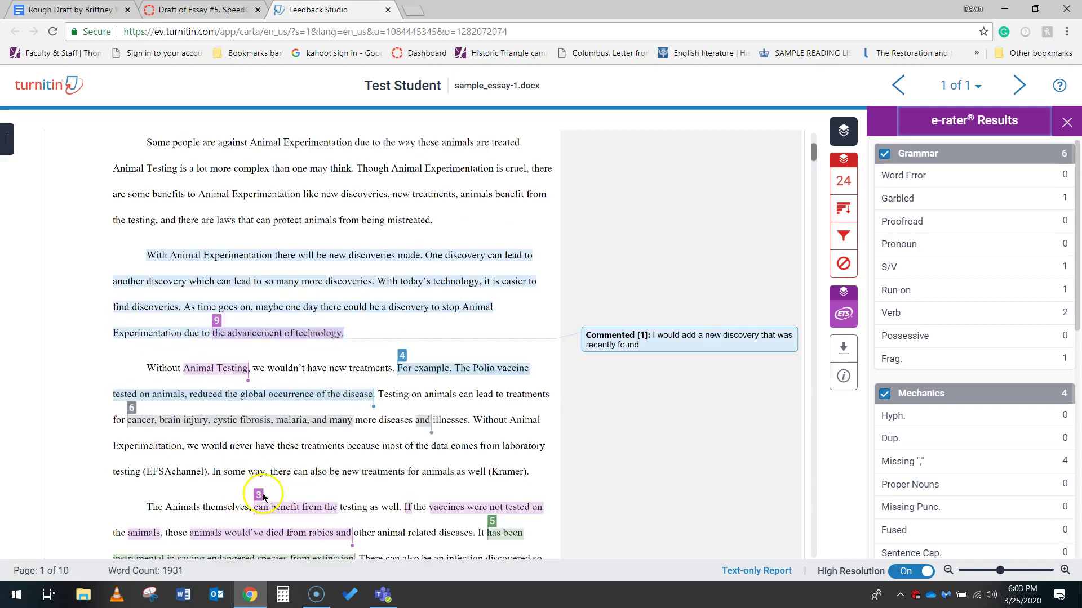
# - View the source details of match 3 in the paragraph on animals benefiting from testing, and close the e-rater results
pyautogui.click(262, 494)
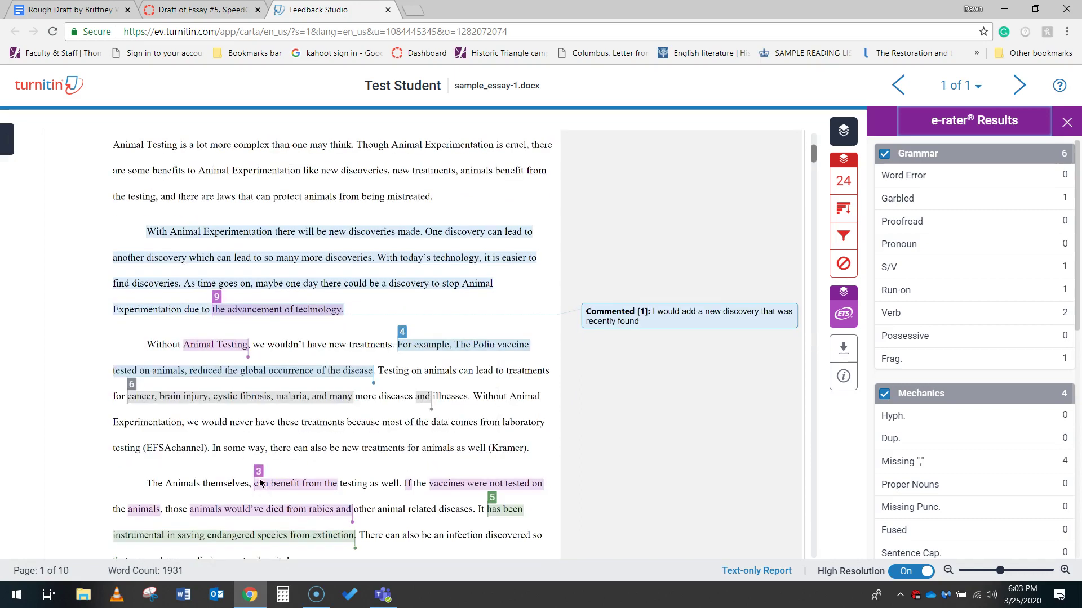
pyautogui.click(259, 472)
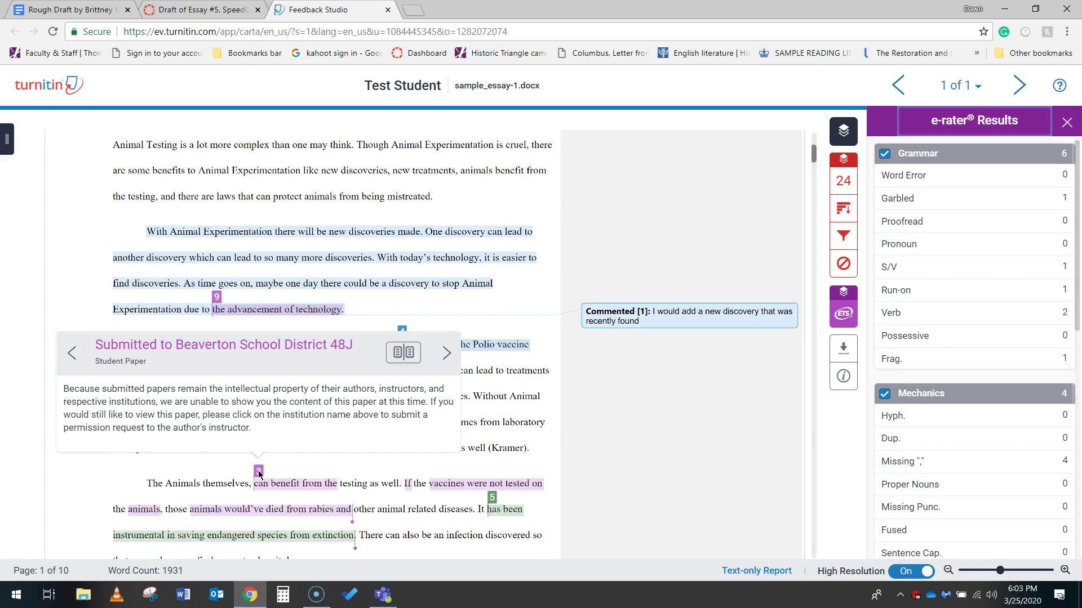
pyautogui.click(501, 423)
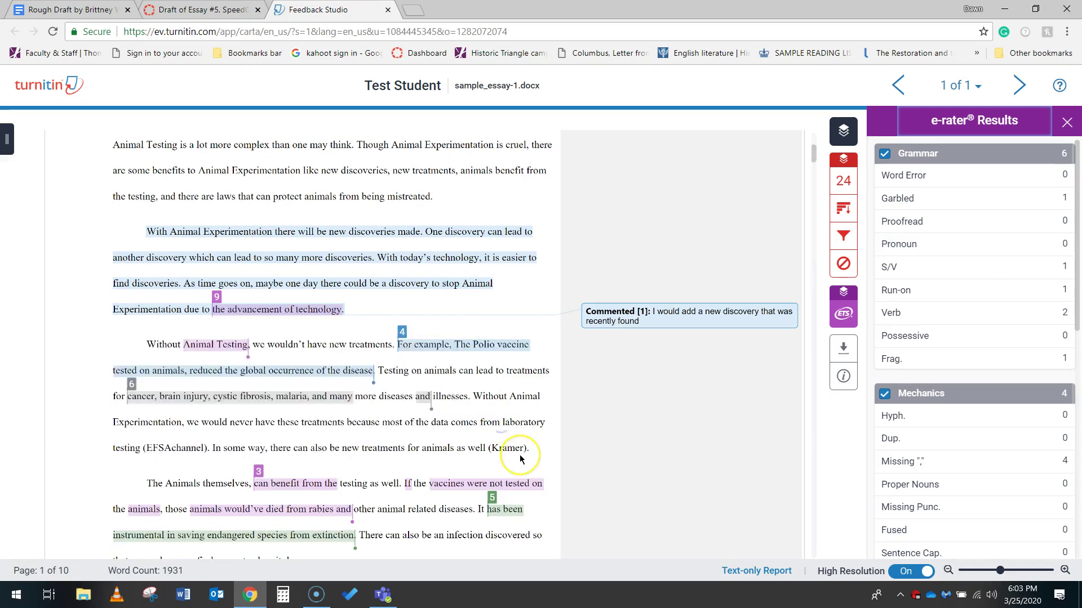
pyautogui.scroll(-2, 521, 459)
pyautogui.scroll(-2, 521, 460)
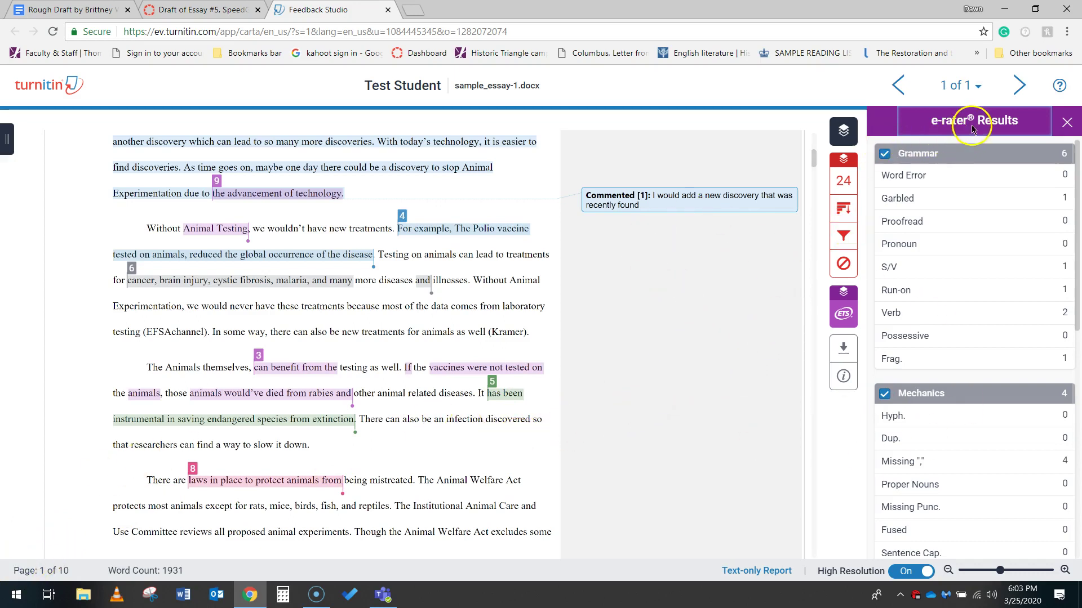
pyautogui.click(1066, 131)
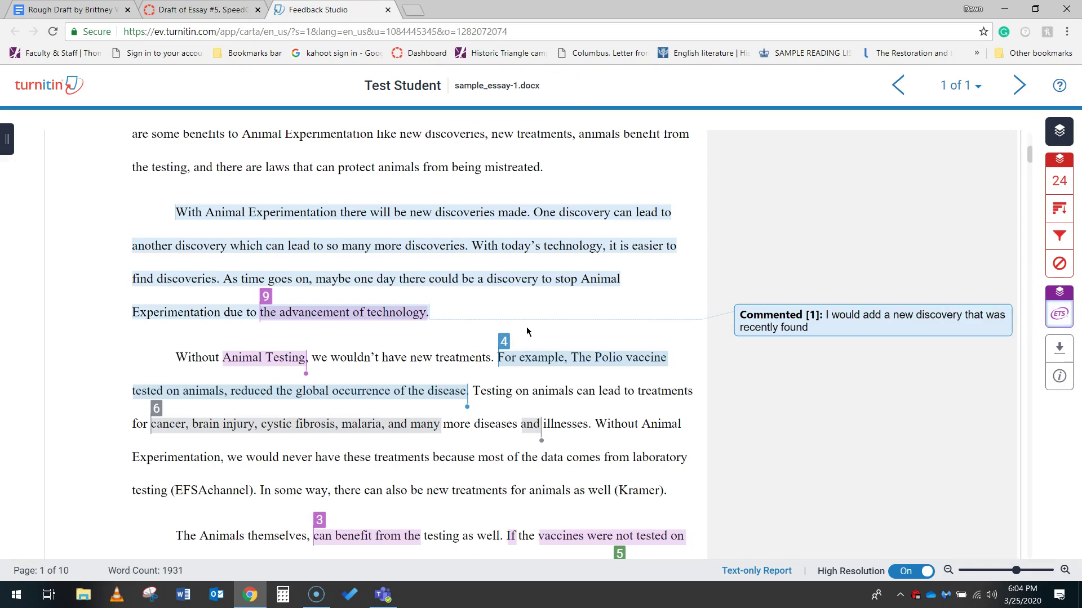
# - Leave the Turnitin report for Canvas, exit SpeedGrader, and open the test student's Grades page in Student View
pyautogui.click(181, 9)
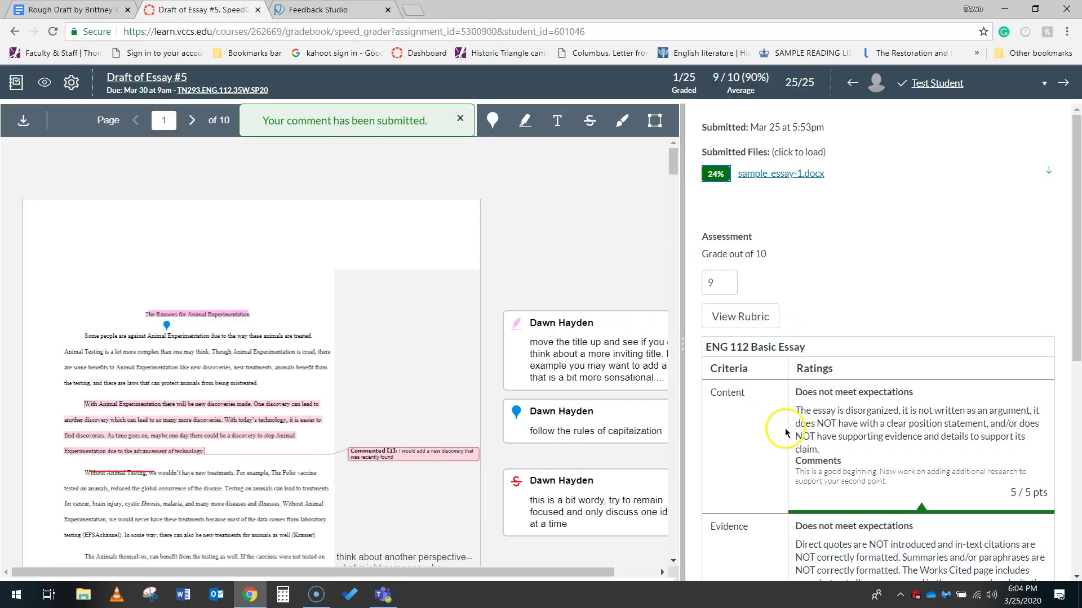
pyautogui.click(17, 84)
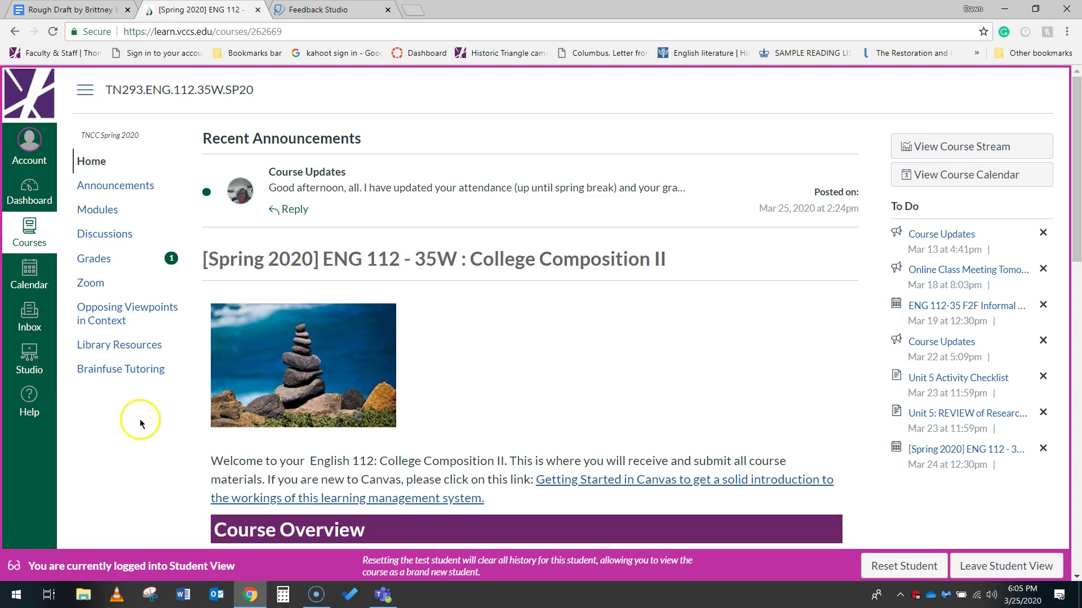
pyautogui.click(102, 259)
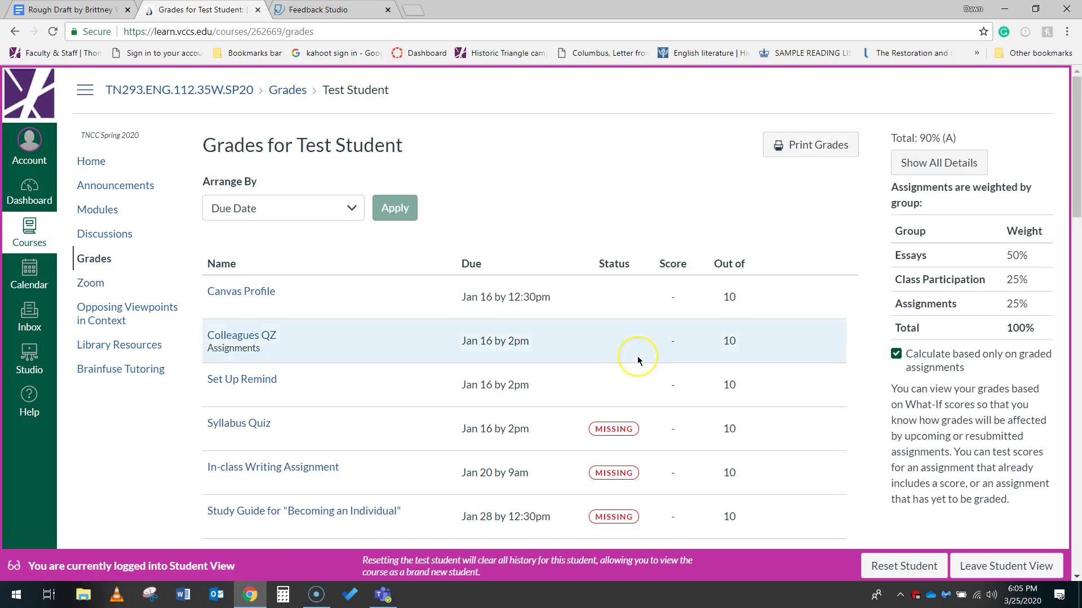
# - Locate Draft of Essay #5 in the test student's grades list and check its score
pyautogui.scroll(-15, 638, 356)
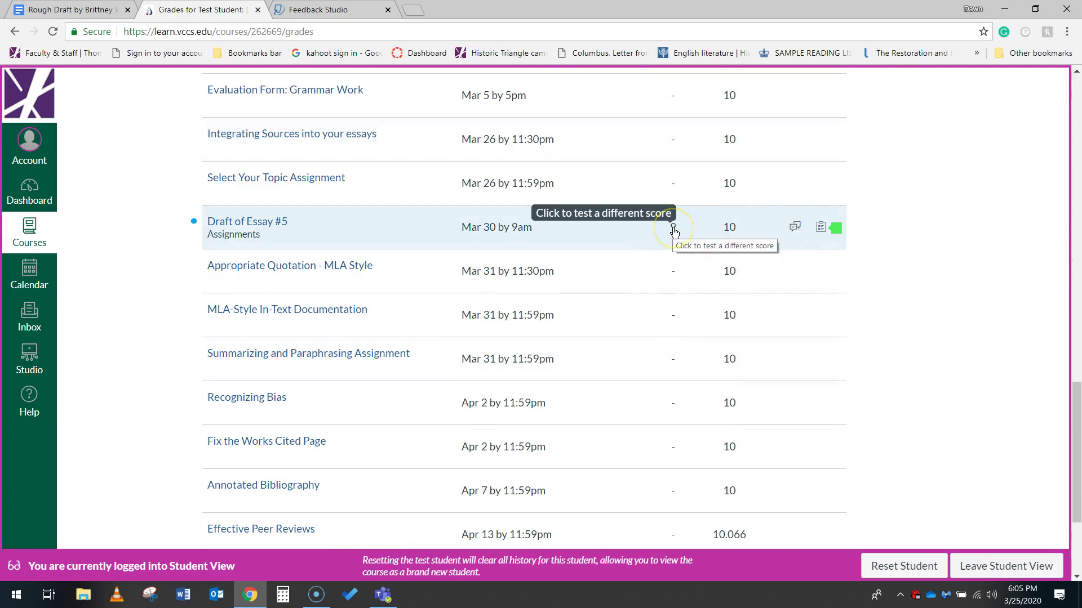
pyautogui.write('9')
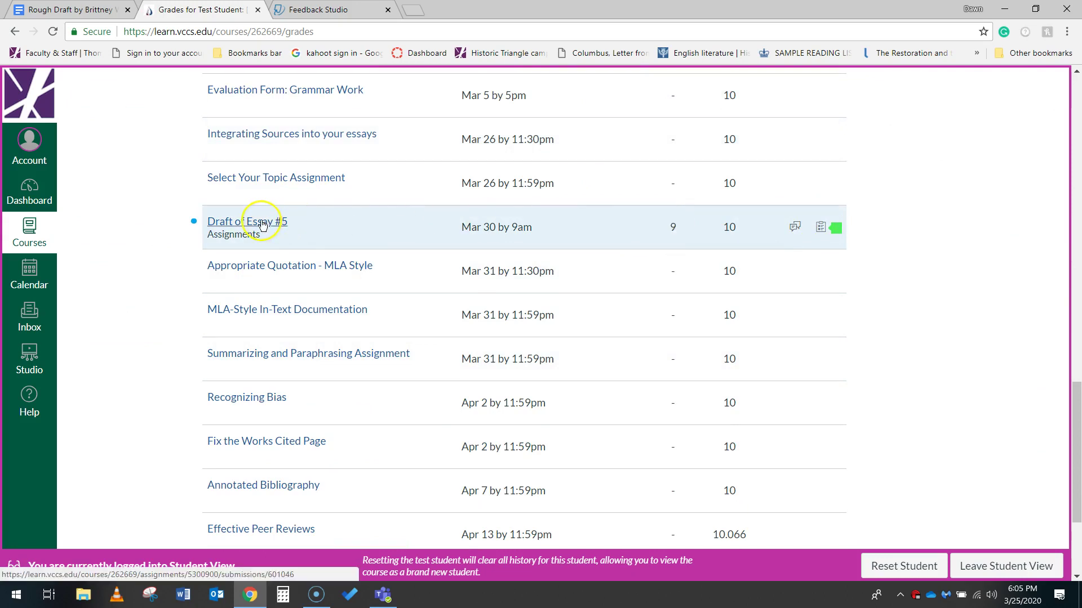
pyautogui.click(957, 222)
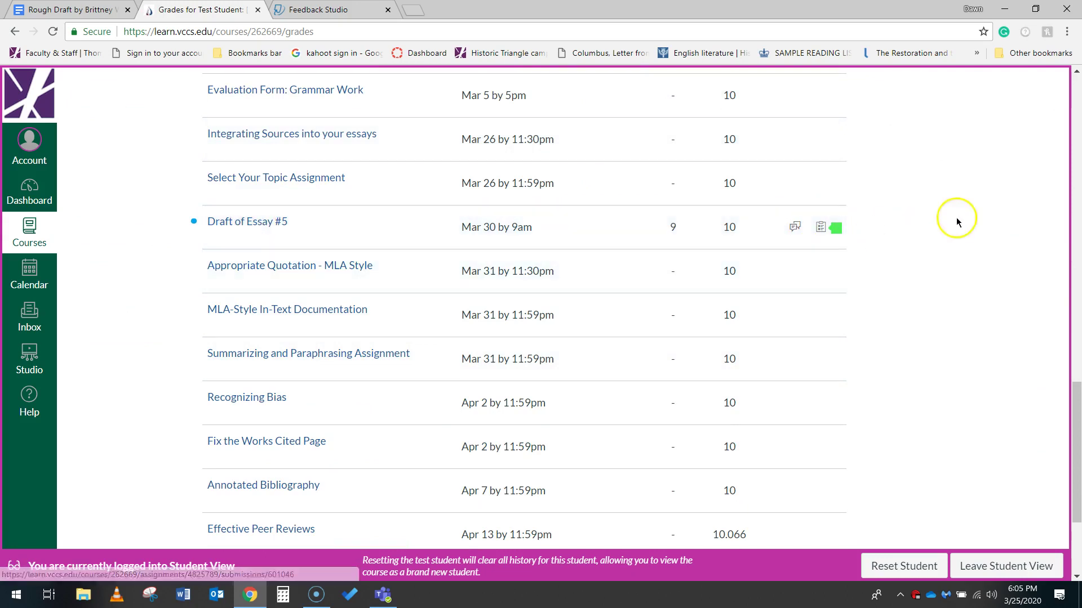
# - Review the rubric ratings and comments for Draft of Essay #5, close the rubric, and show the instructor's assignment comment
pyautogui.click(821, 227)
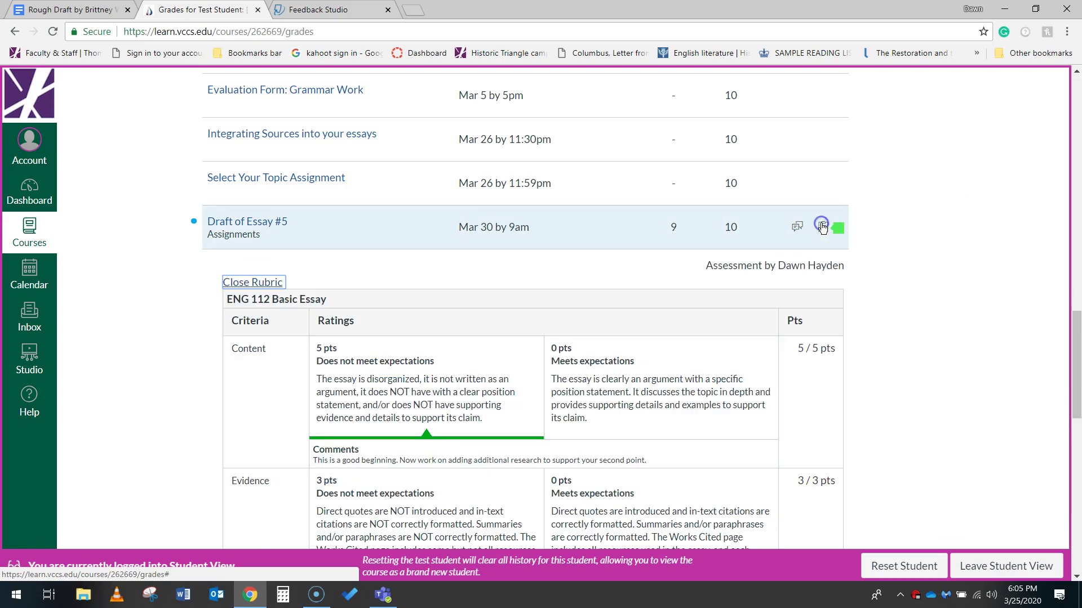
pyautogui.click(906, 331)
pyautogui.scroll(-4, 906, 331)
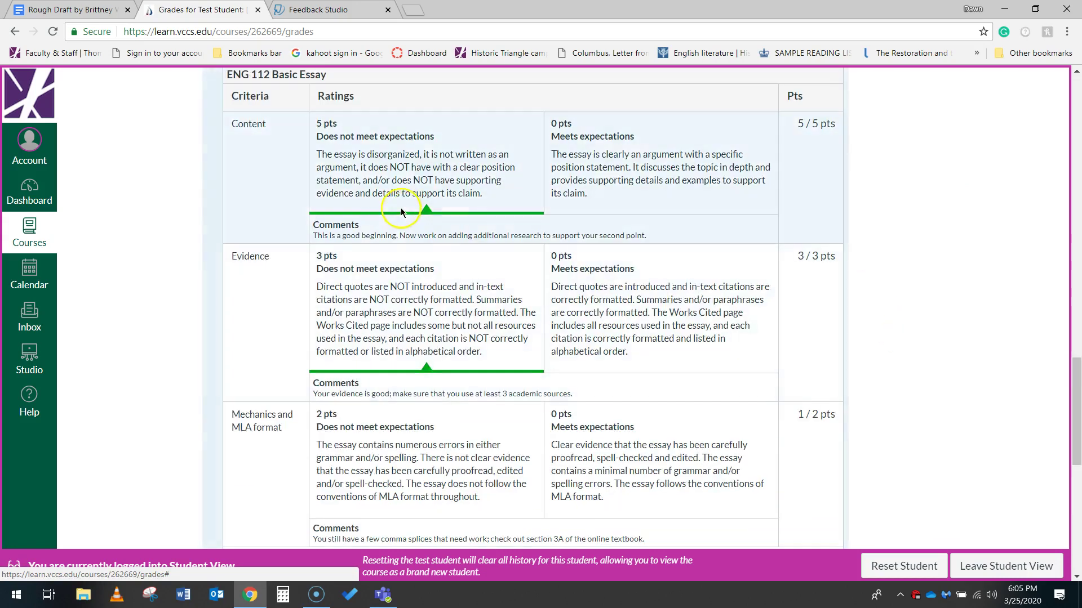
pyautogui.scroll(4, 453, 413)
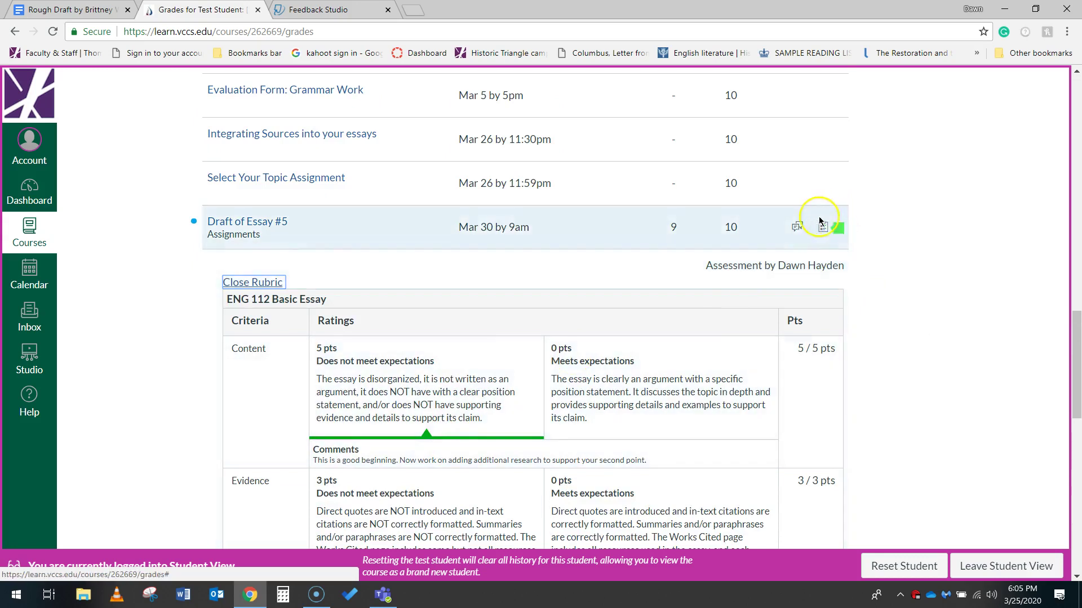
pyautogui.click(821, 227)
pyautogui.click(795, 226)
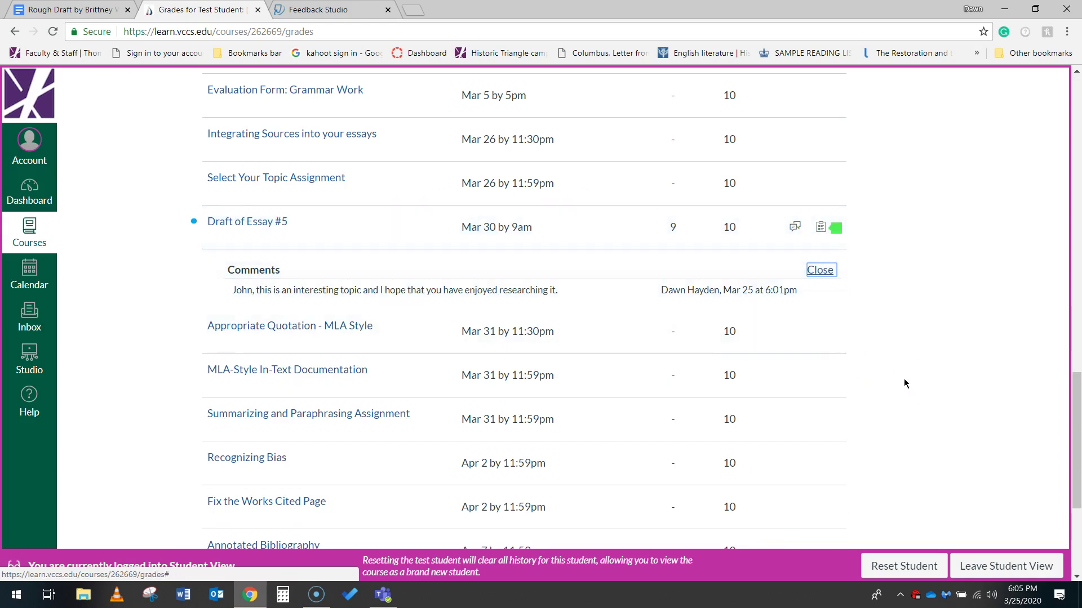
# - Open the submission details of Draft of Essay #5 and look through the annotated feedback preview of sample_essay-1.docx
pyautogui.click(245, 224)
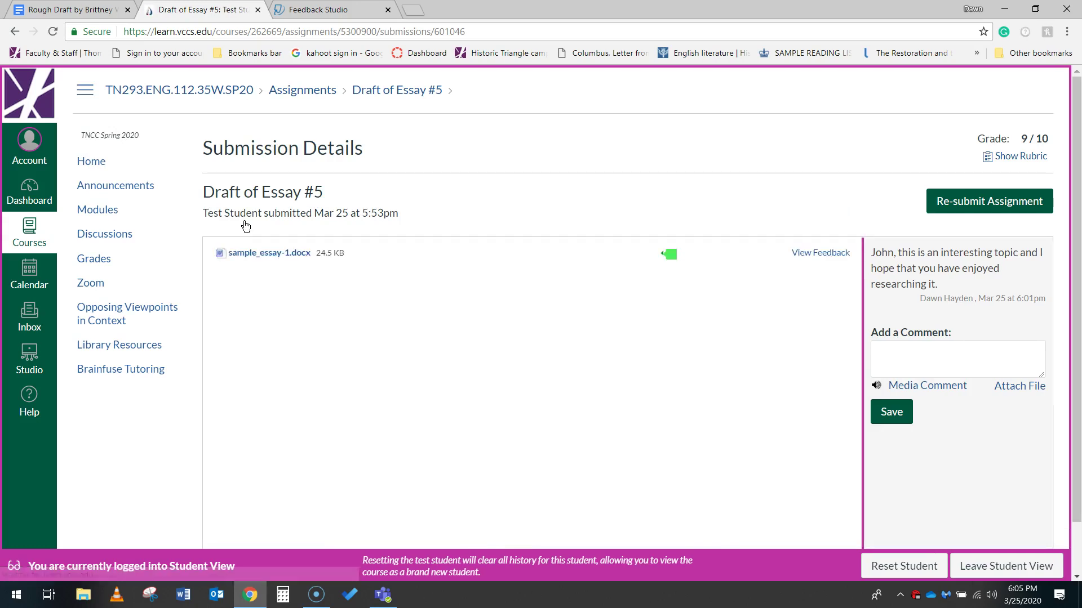
pyautogui.click(820, 255)
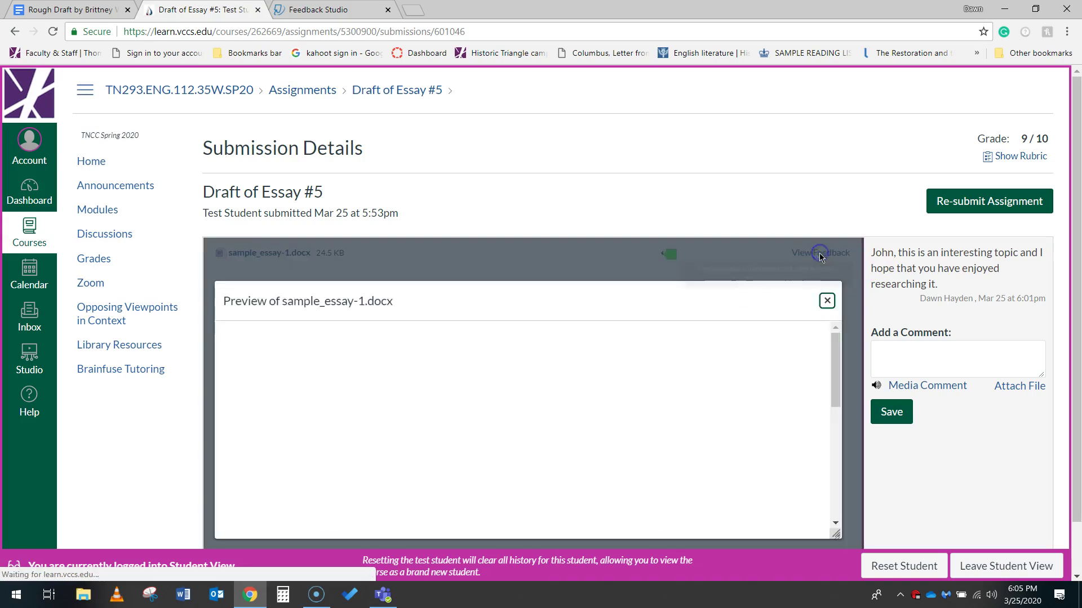
pyautogui.click(832, 365)
pyautogui.moveTo(831, 367); pyautogui.dragTo(815, 517)
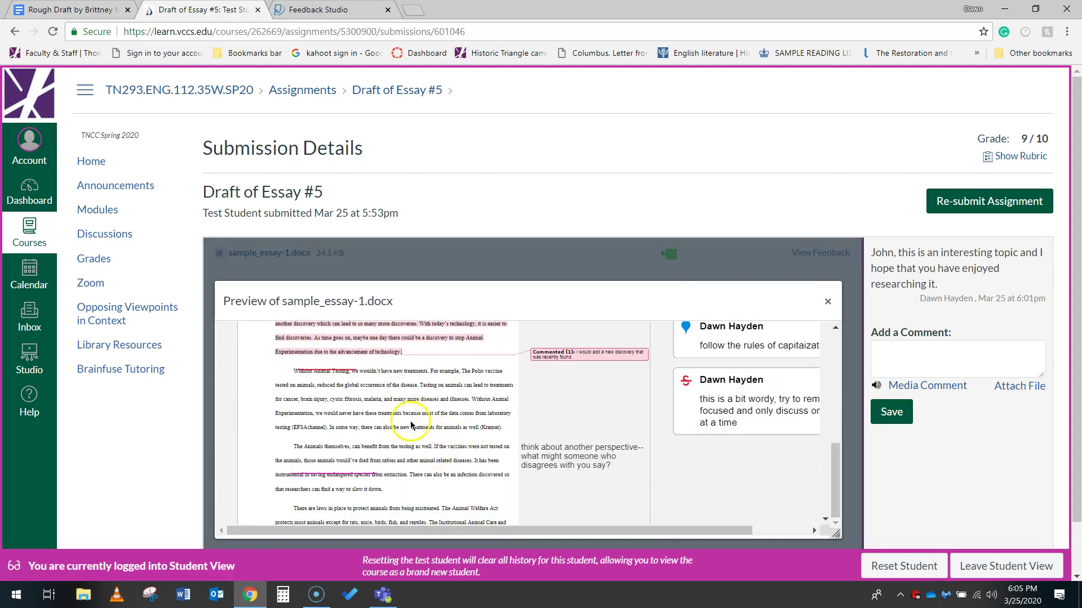